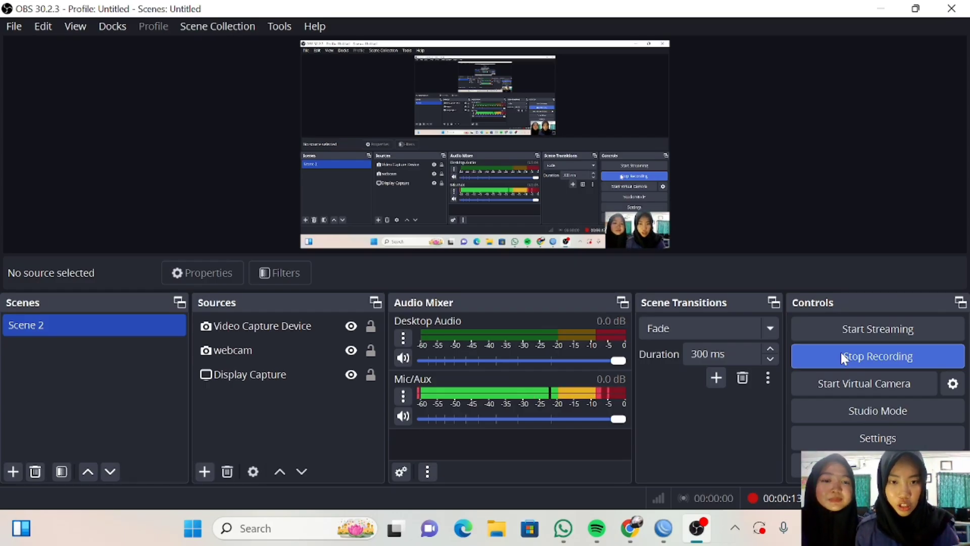
# Bring the WinBox login window to the front from the taskbar.
pyautogui.click(664, 528)
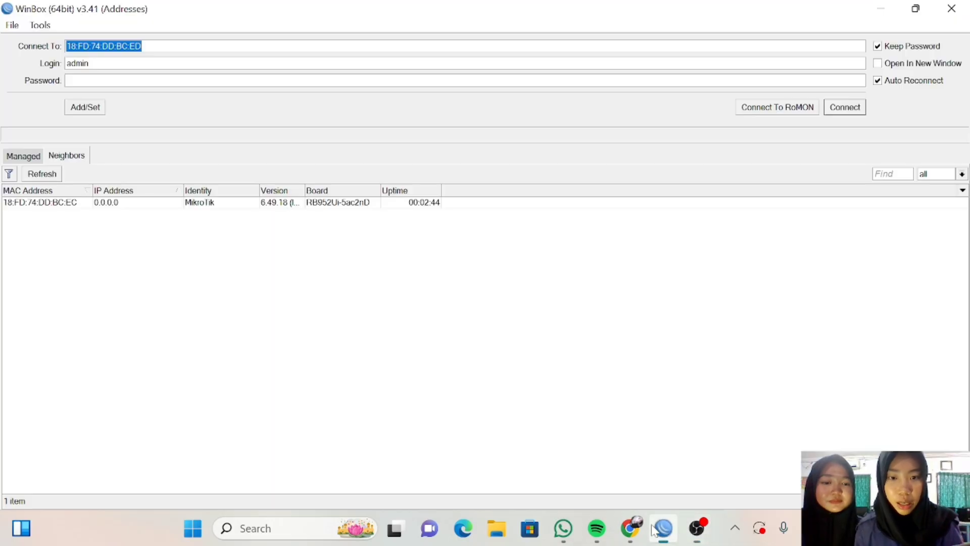
# Connect to the RB952Ui-5ac2nD neighbor router, maximize the session, and skip the password change.
pyautogui.click(286, 204)
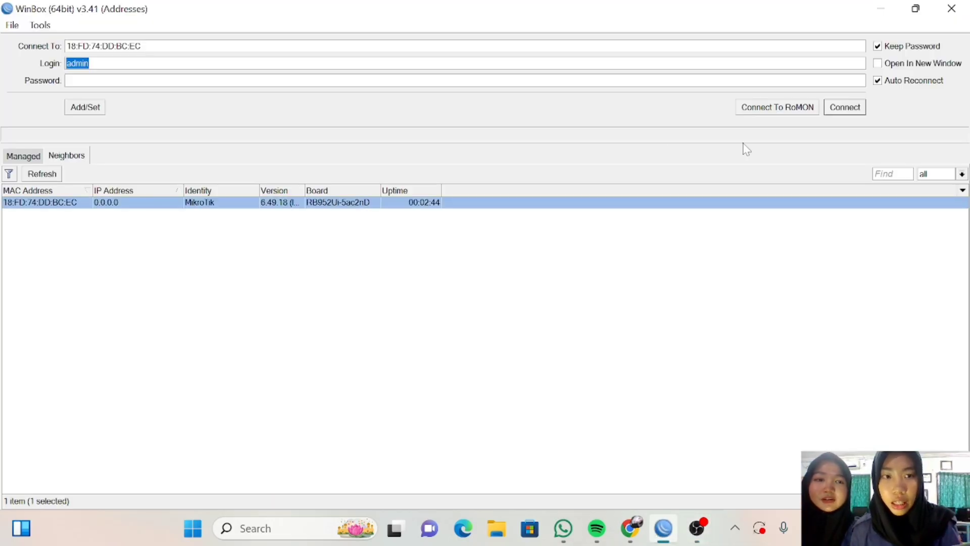
pyautogui.click(852, 112)
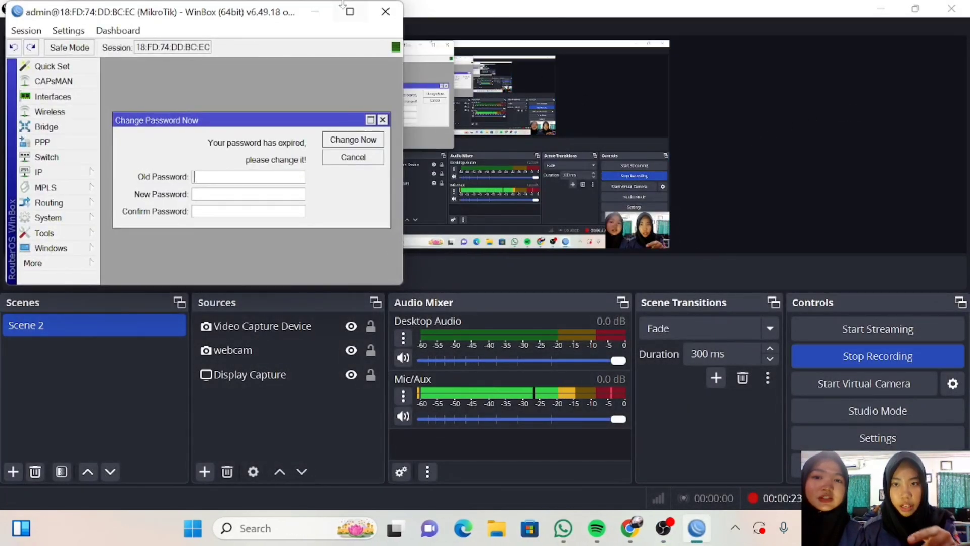
pyautogui.click(347, 12)
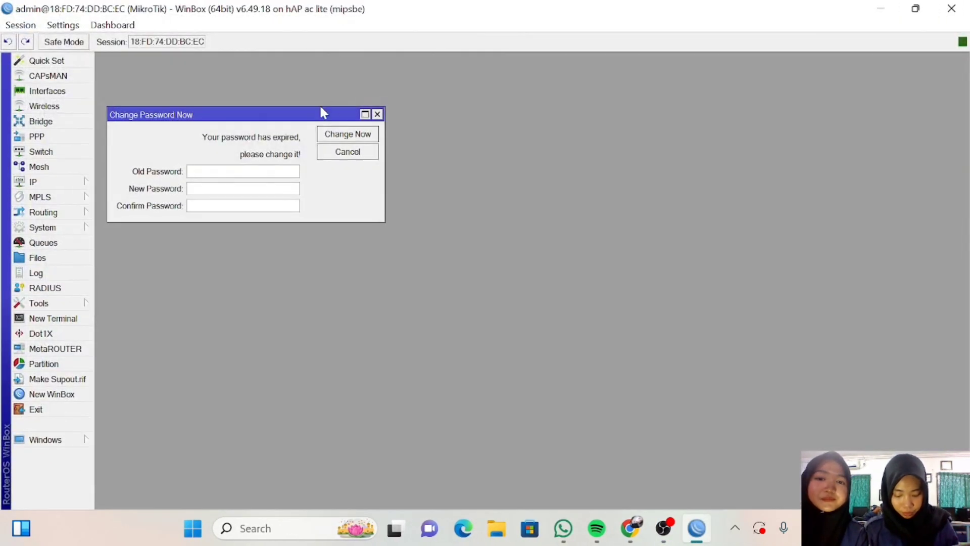
pyautogui.click(377, 115)
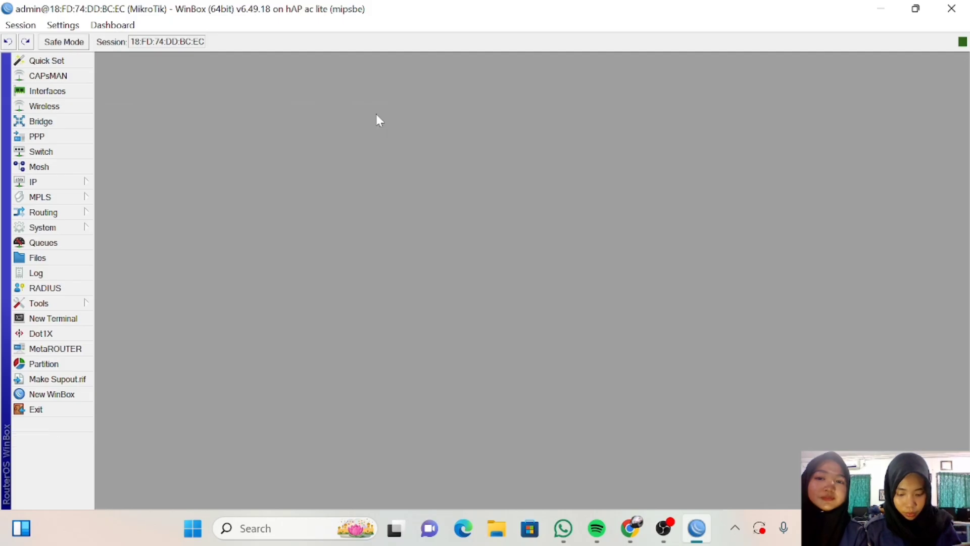
# Open the IP address list and close an unused New Address form without saving.
pyautogui.click(73, 184)
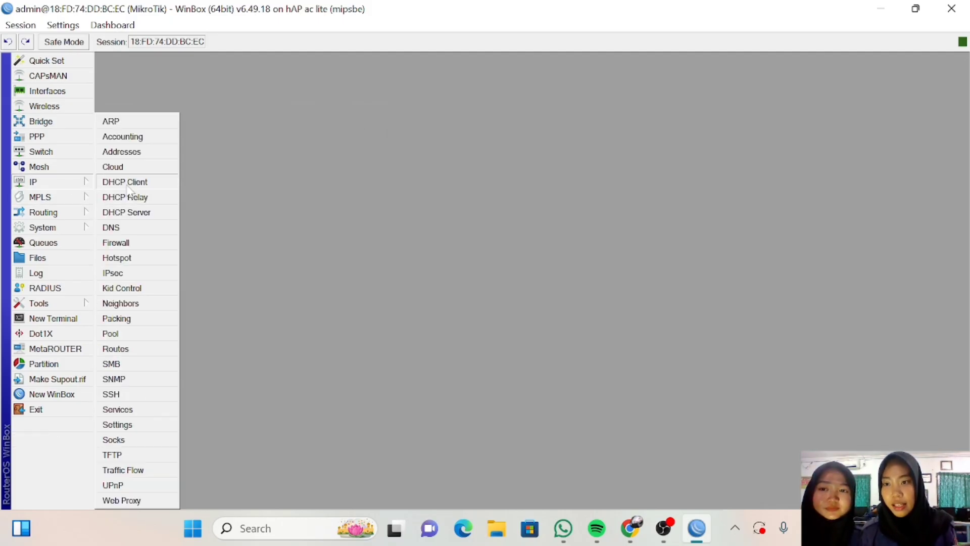
pyautogui.click(133, 153)
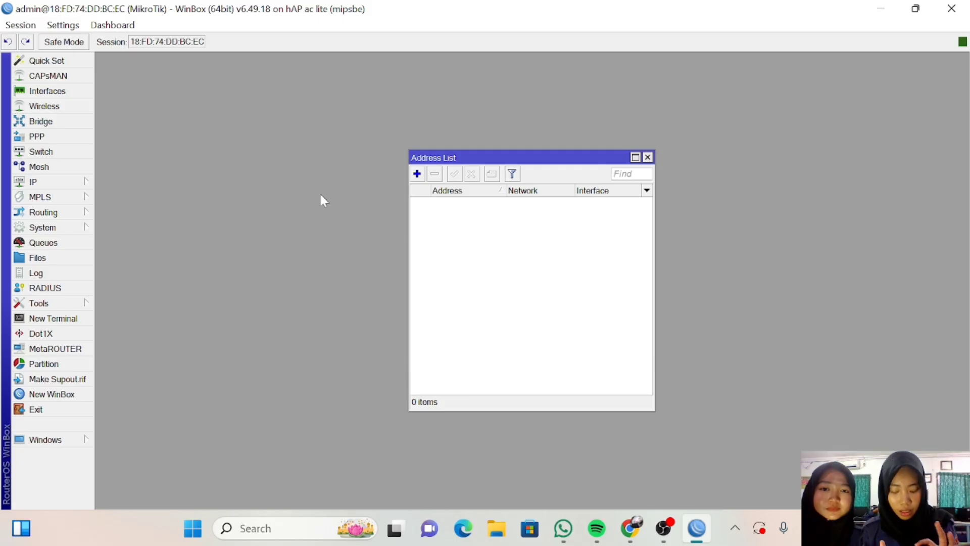
pyautogui.click(417, 176)
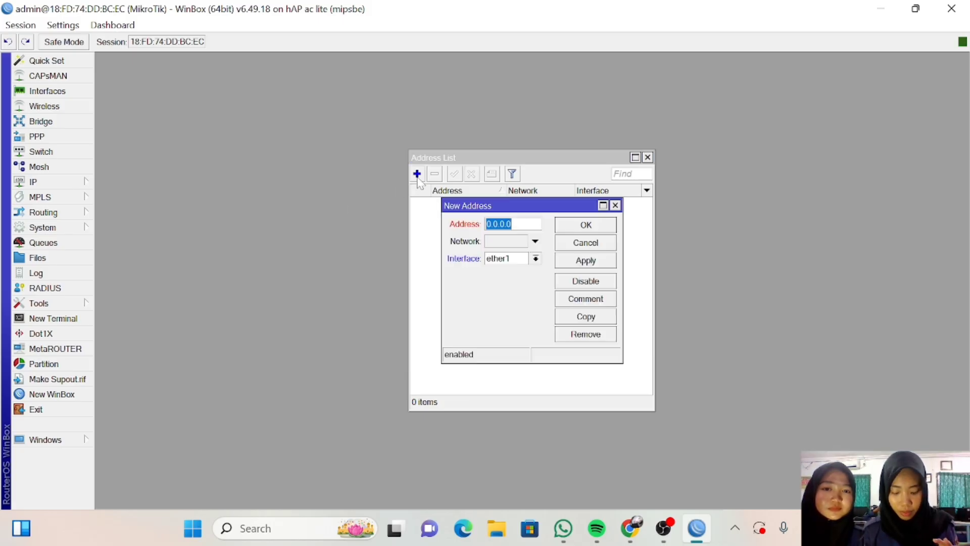
pyautogui.click(513, 224)
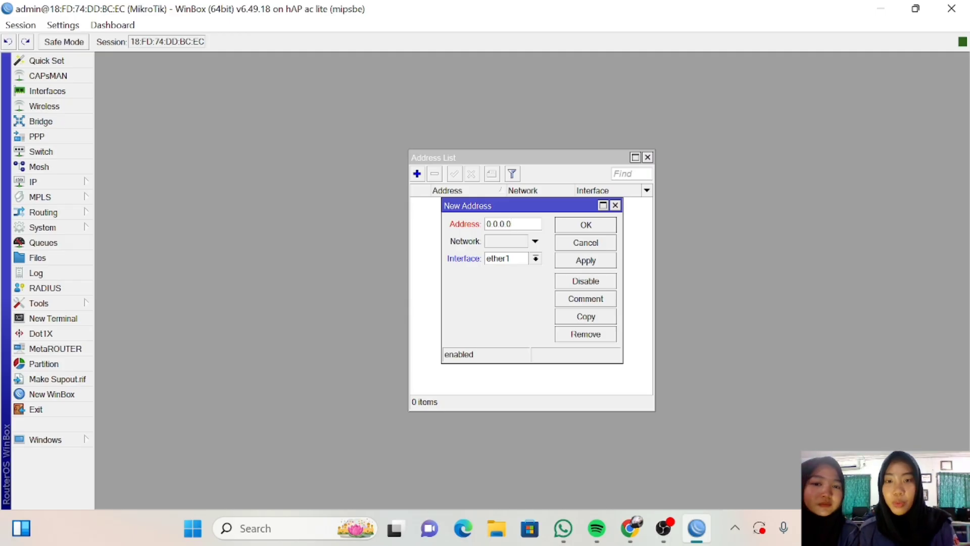
pyautogui.click(615, 205)
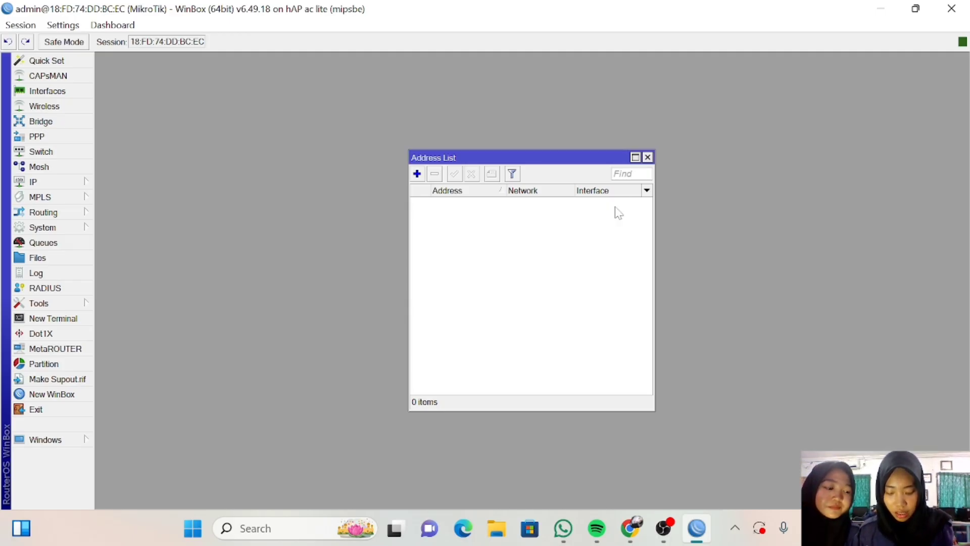
# Add a DHCP client on interface ether1 and apply it.
pyautogui.click(87, 182)
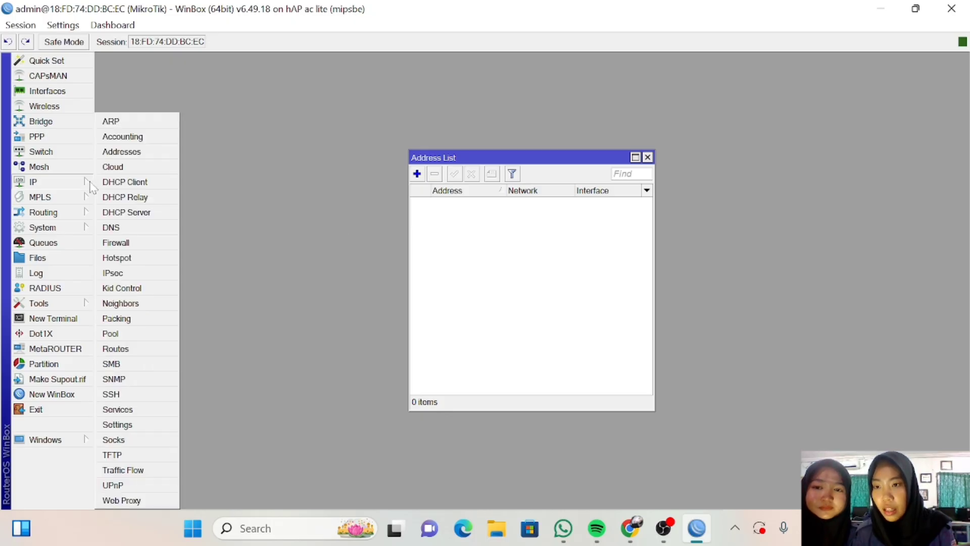
pyautogui.click(141, 183)
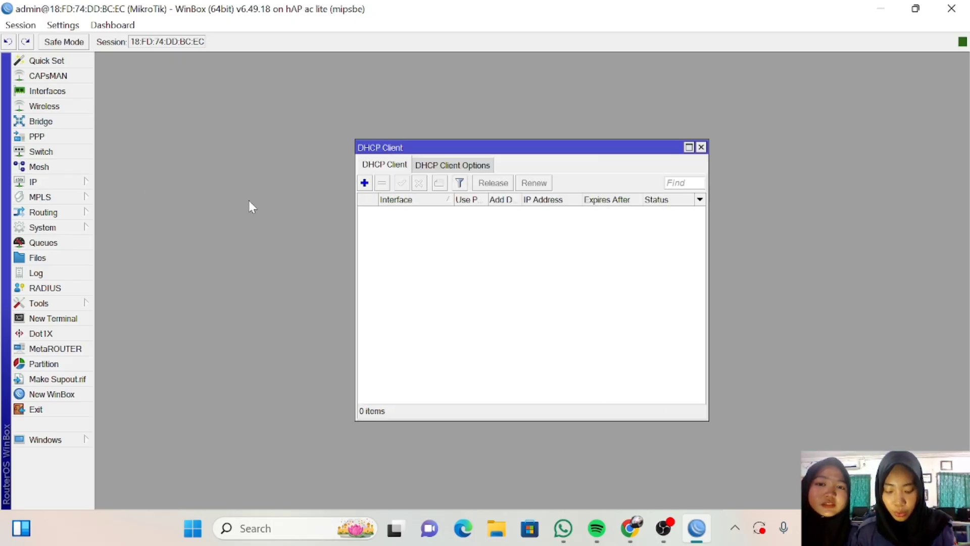
pyautogui.click(364, 182)
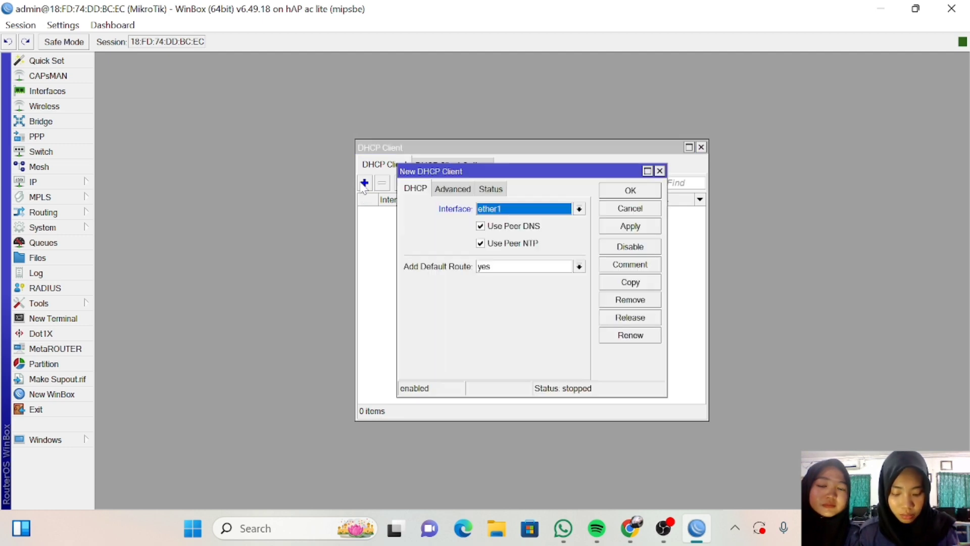
pyautogui.click(579, 210)
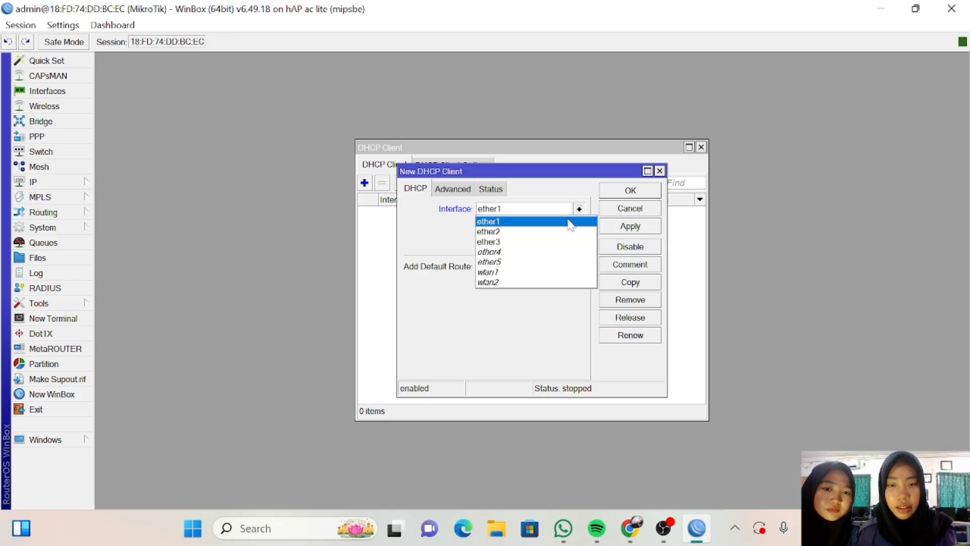
pyautogui.click(570, 222)
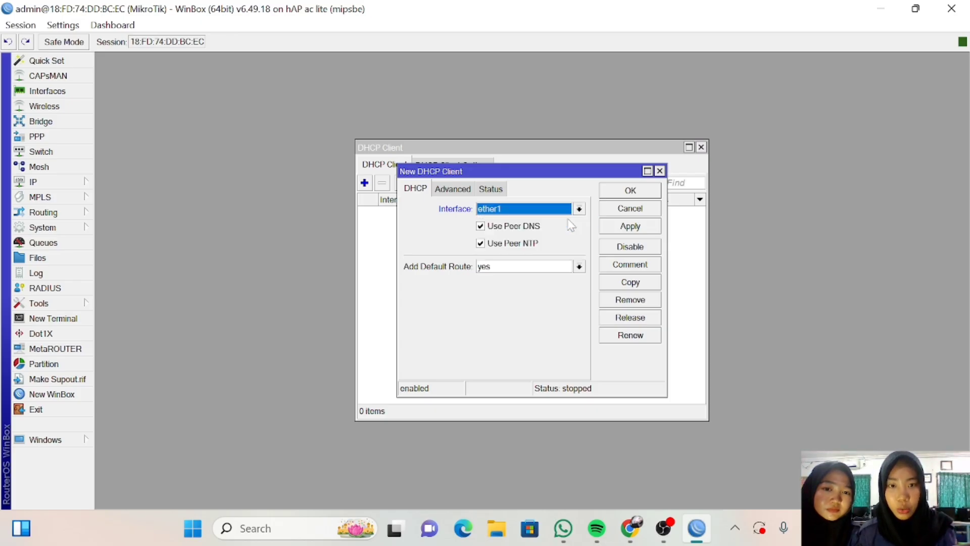
pyautogui.click(626, 230)
pyautogui.click(634, 192)
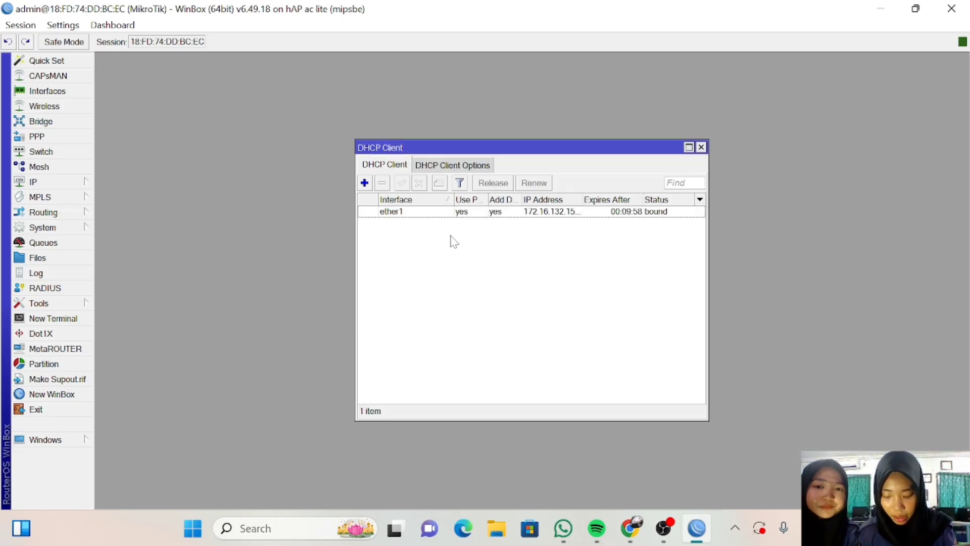
# Add the static address 200.100.1.1/24 on interface ether2 in IP > Addresses.
pyautogui.click(83, 186)
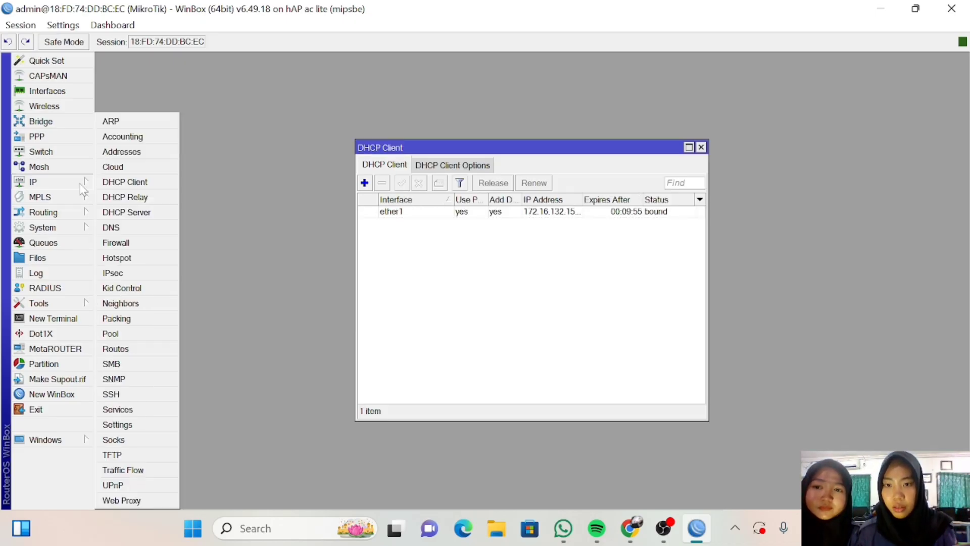
pyautogui.click(122, 152)
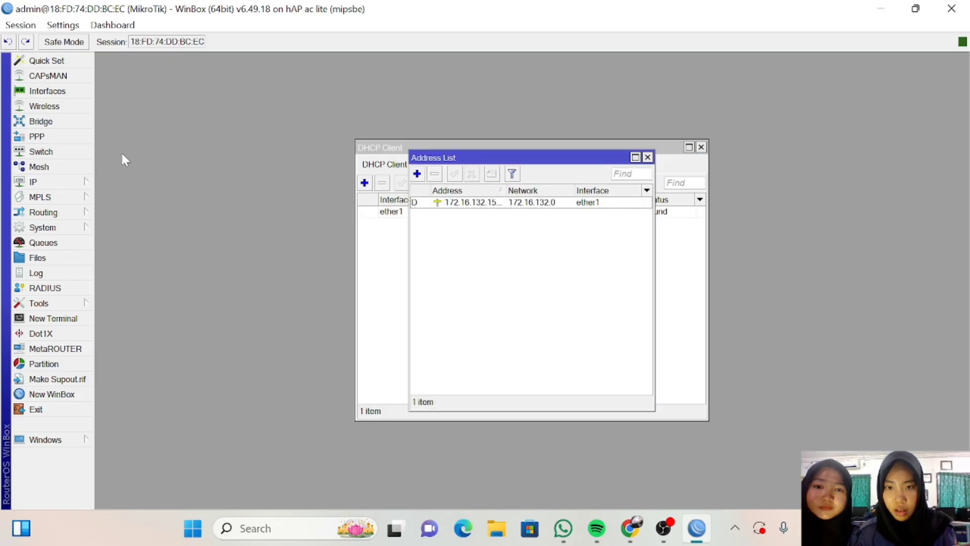
pyautogui.click(416, 174)
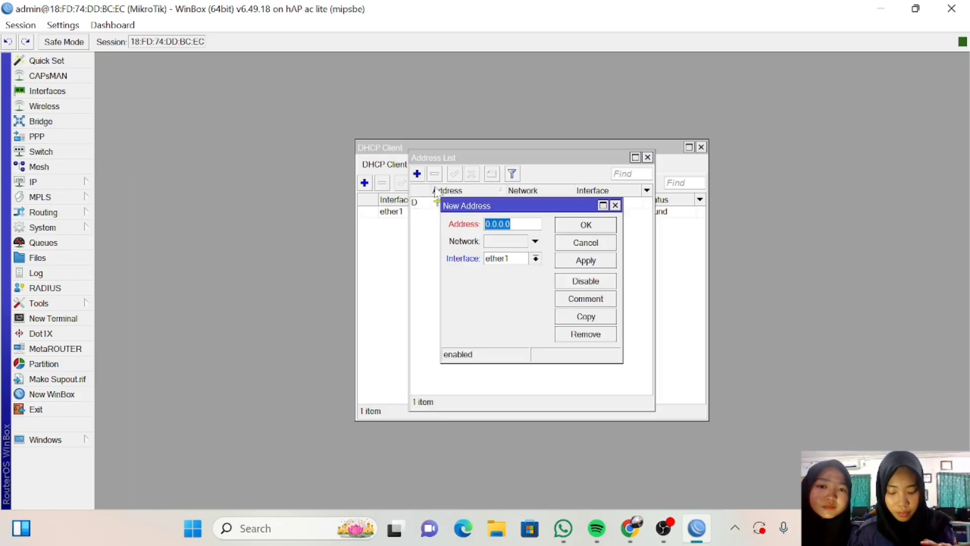
pyautogui.press('BackSpace')
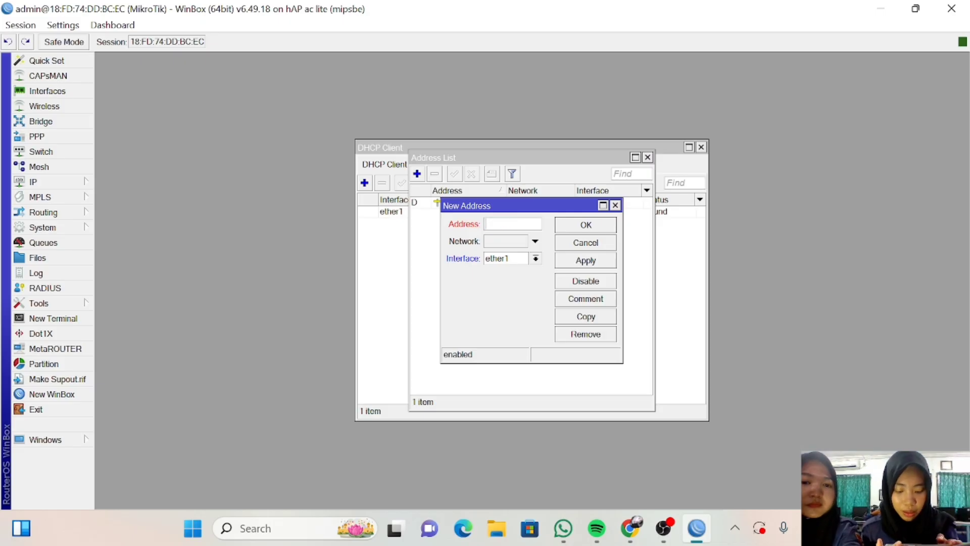
pyautogui.write('2')
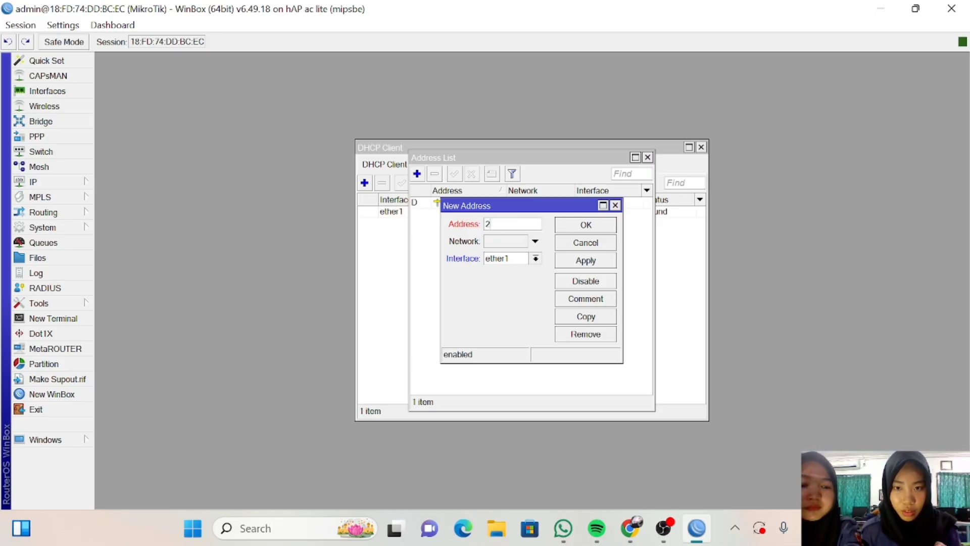
pyautogui.write('00.1')
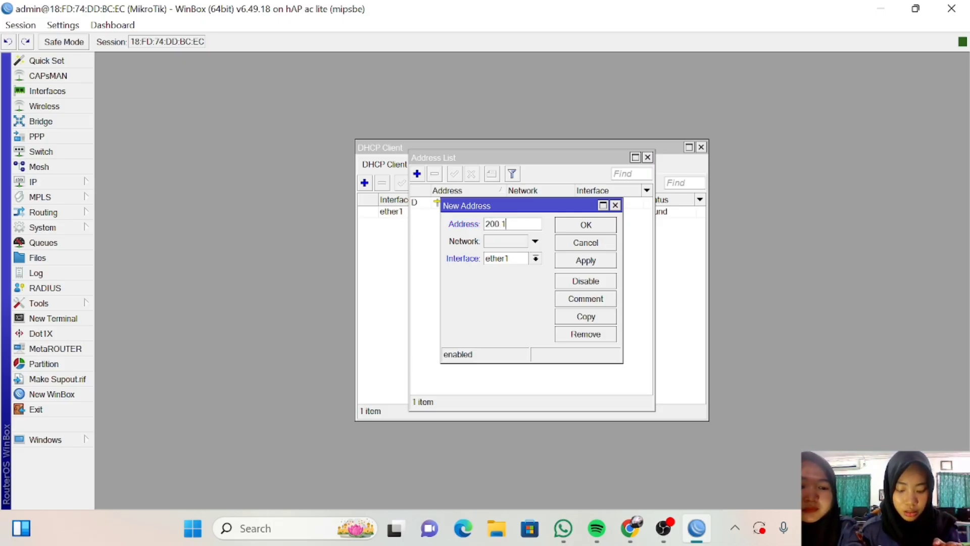
pyautogui.write('00.1')
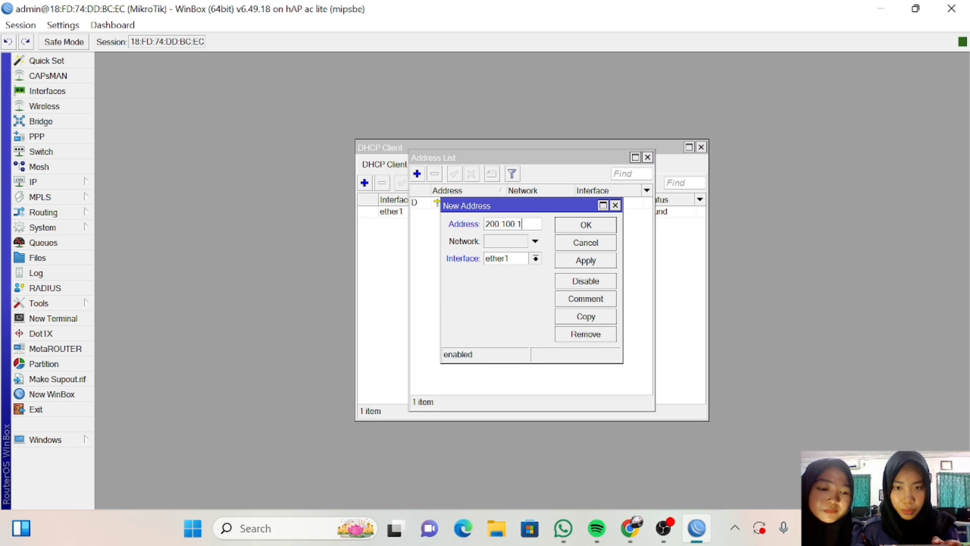
pyautogui.write('.1')
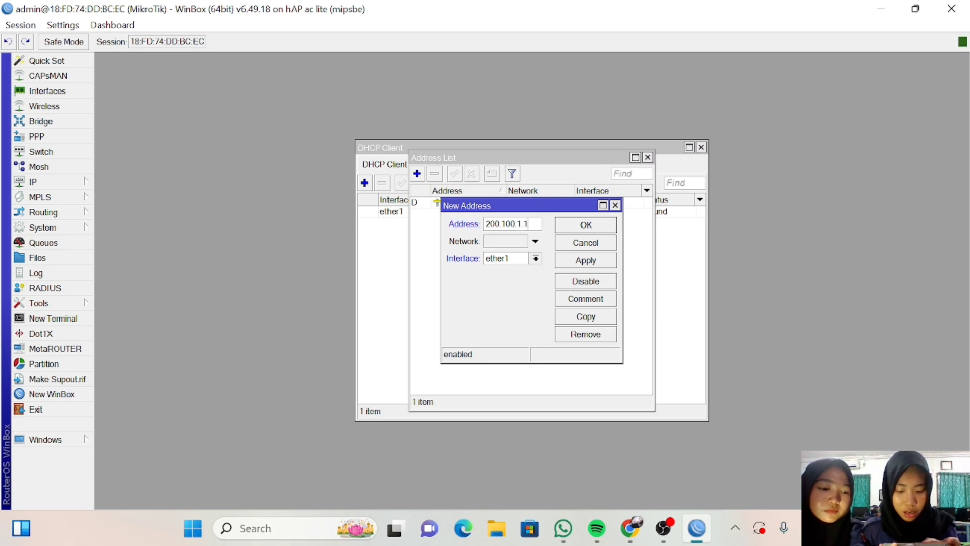
pyautogui.write('/24')
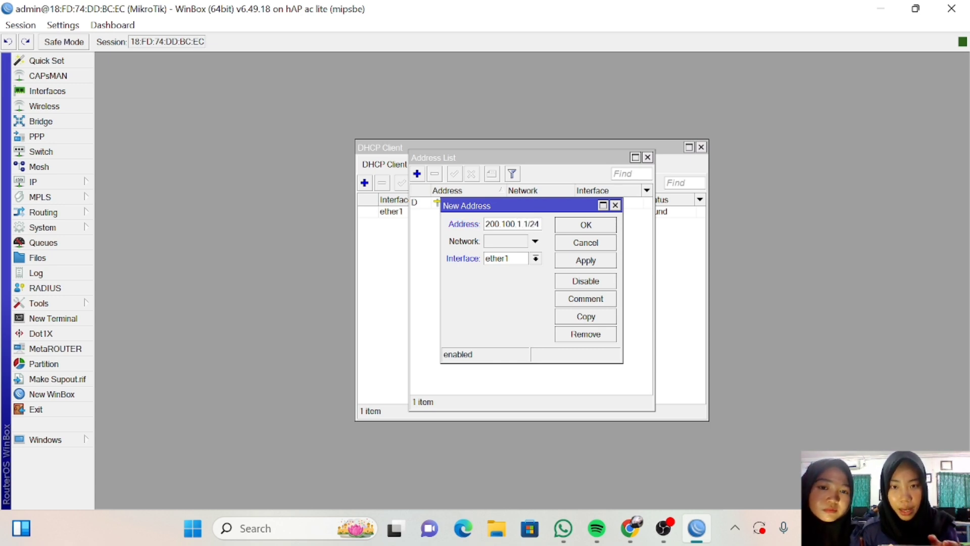
pyautogui.click(536, 258)
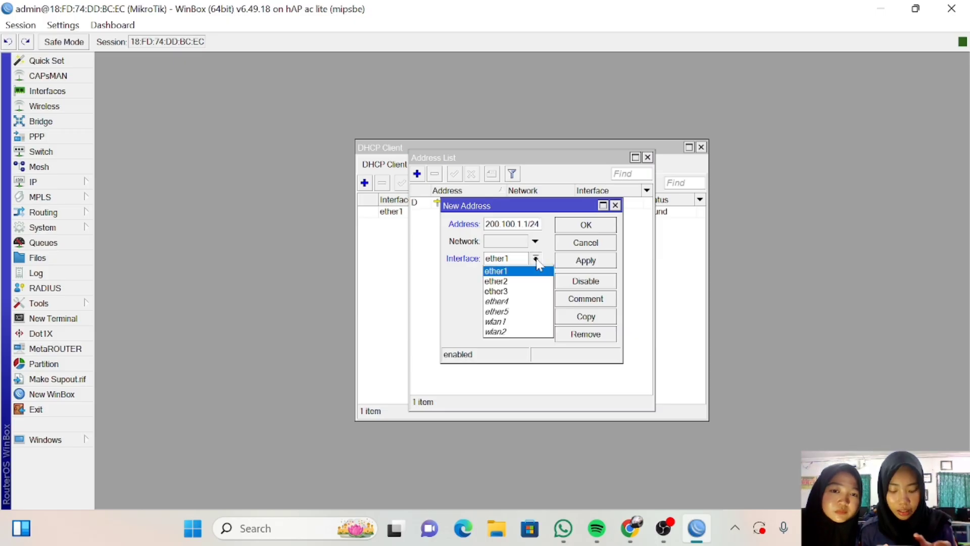
pyautogui.click(517, 281)
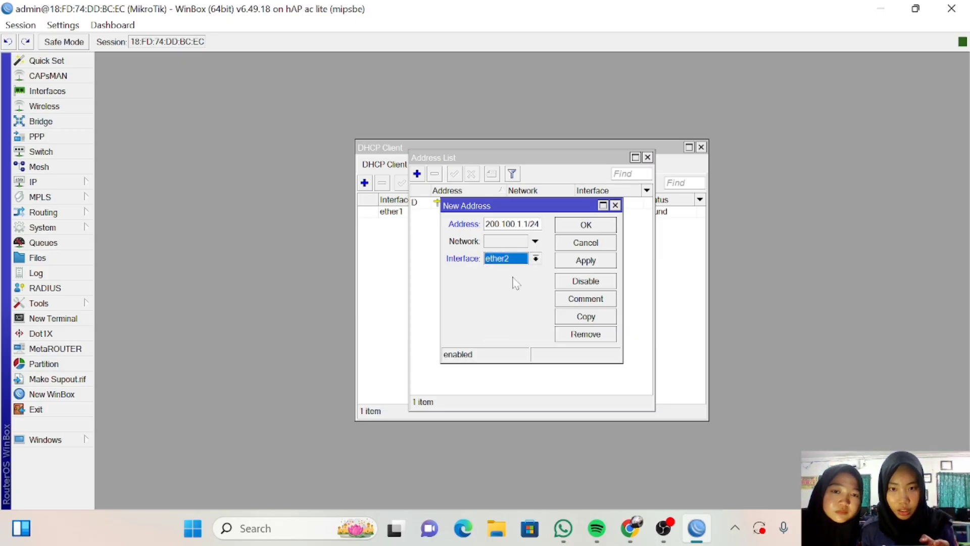
pyautogui.click(564, 263)
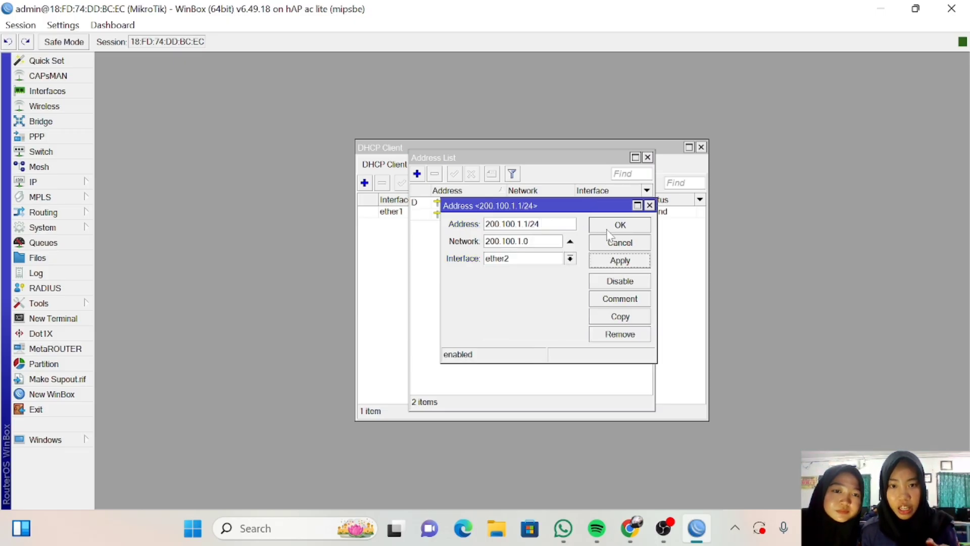
pyautogui.click(619, 225)
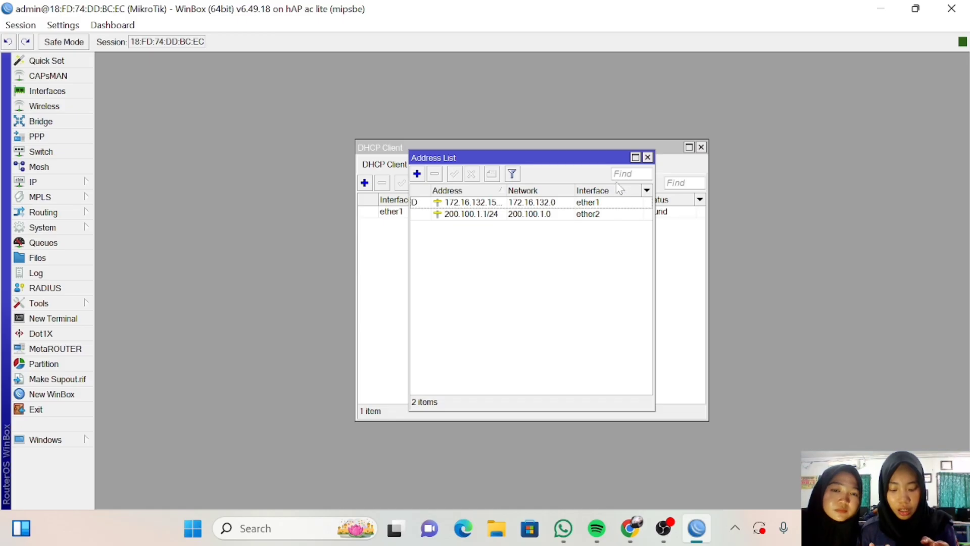
# Add a new address entry 200.100.2.1/24 assigned to ether3.
pyautogui.click(417, 174)
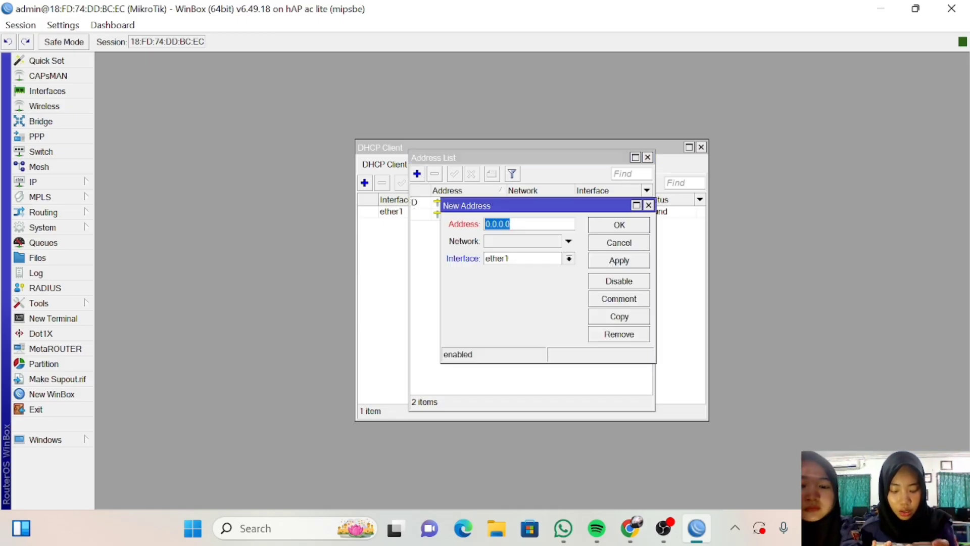
pyautogui.press('BackSpace')
pyautogui.write('200')
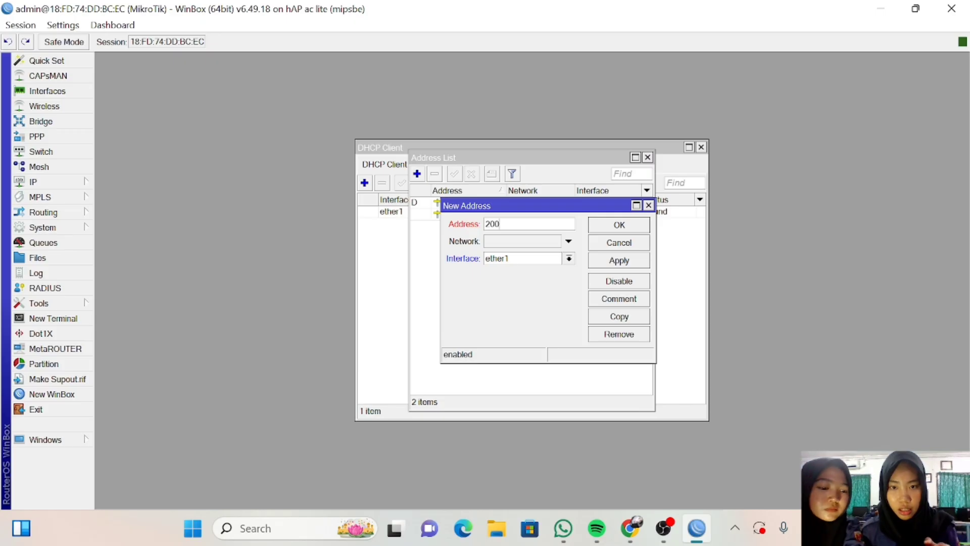
pyautogui.write('.100')
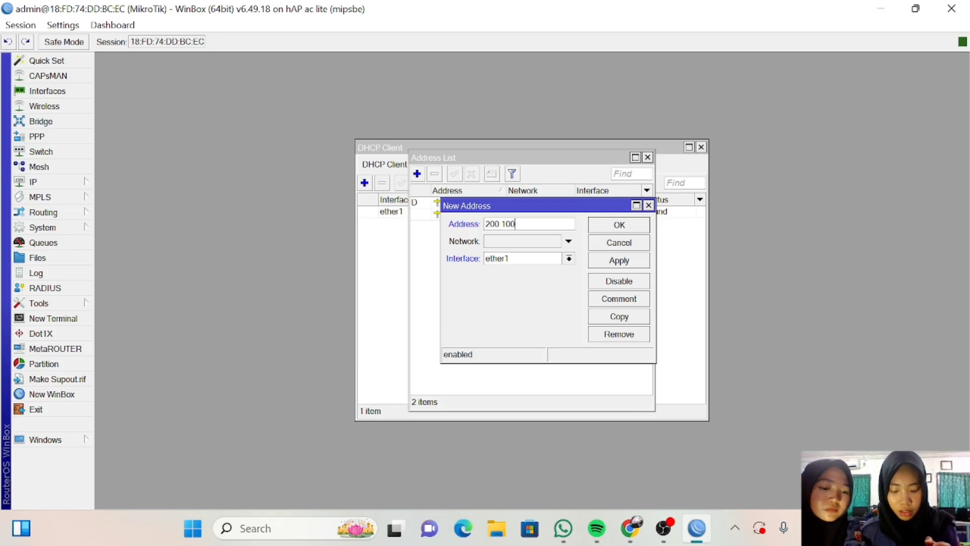
pyautogui.write('.2')
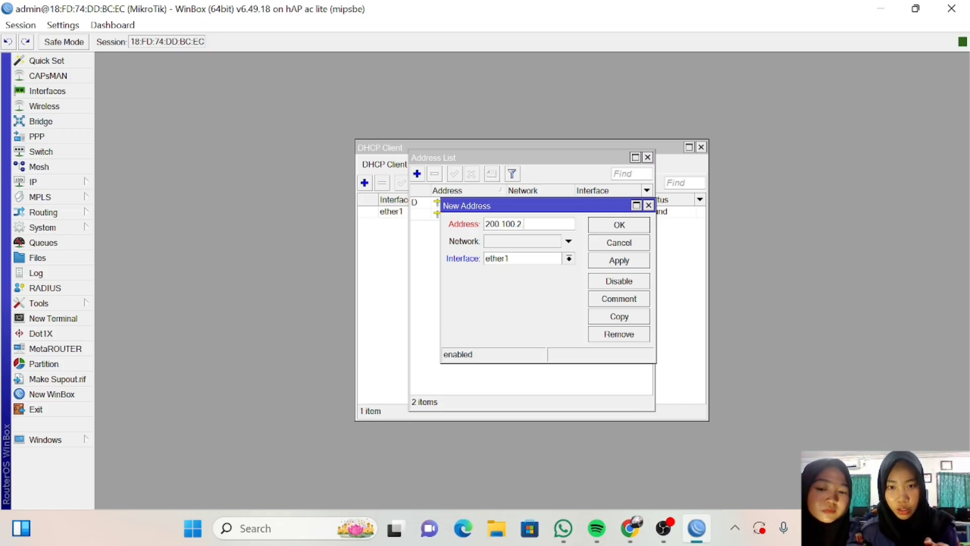
pyautogui.write('.1/24')
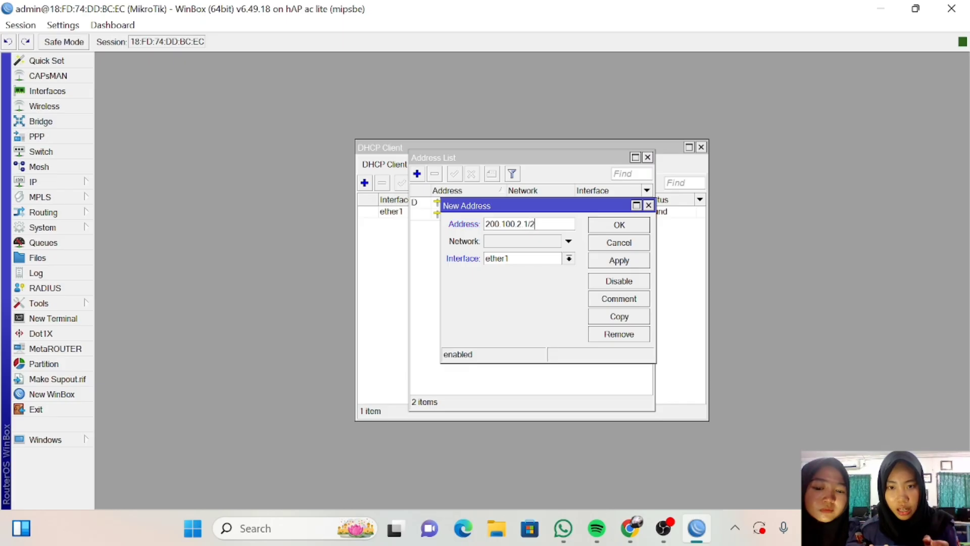
pyautogui.click(569, 259)
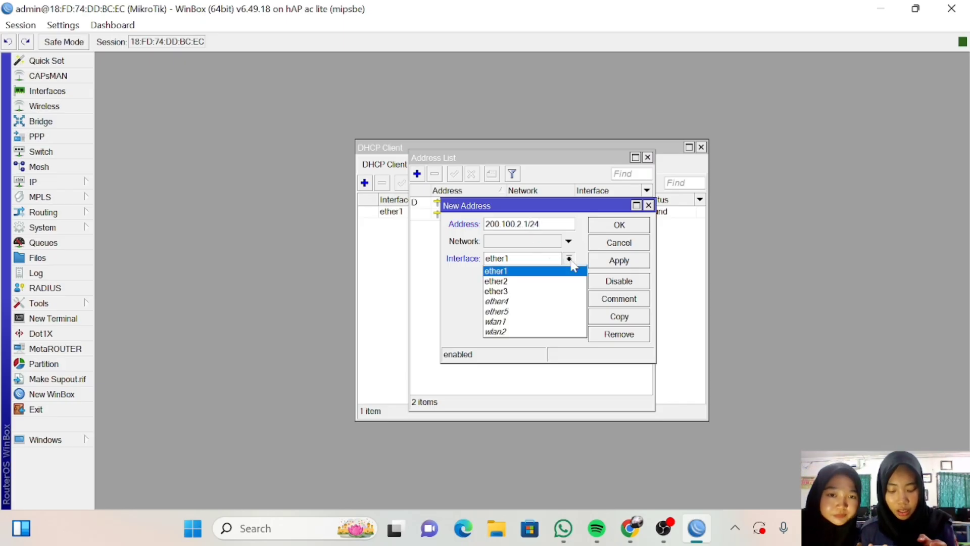
pyautogui.click(540, 291)
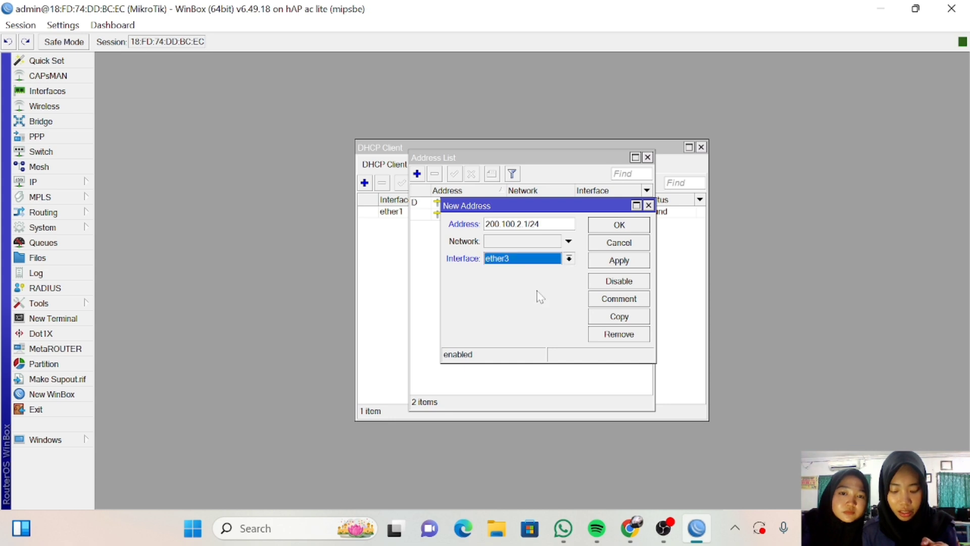
pyautogui.click(603, 264)
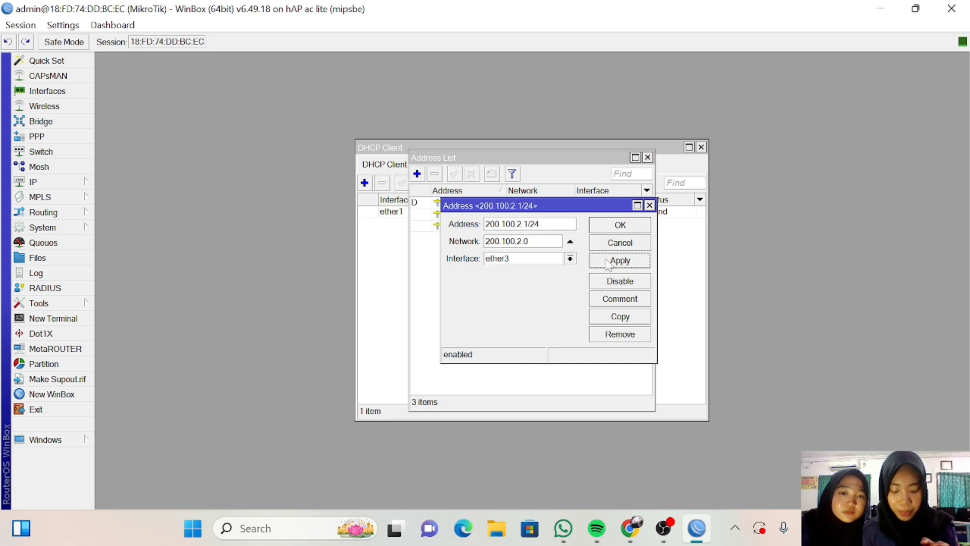
pyautogui.click(631, 227)
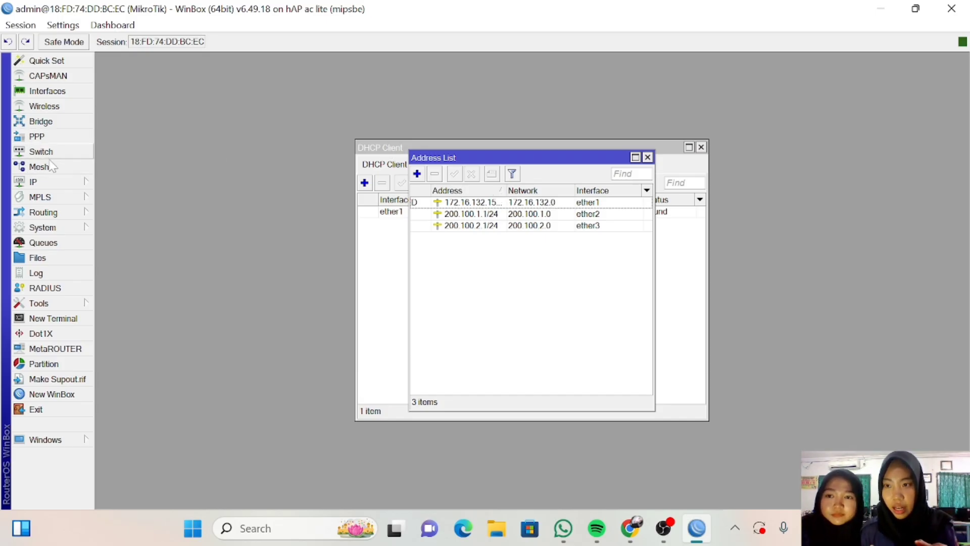
# Start the DHCP Setup wizard and choose ether2 as the server interface.
pyautogui.click(57, 183)
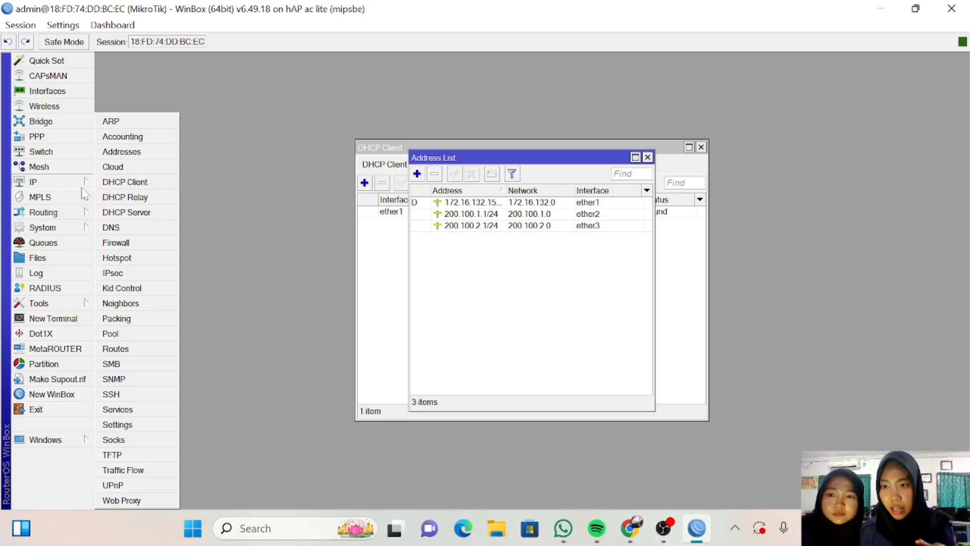
pyautogui.click(124, 210)
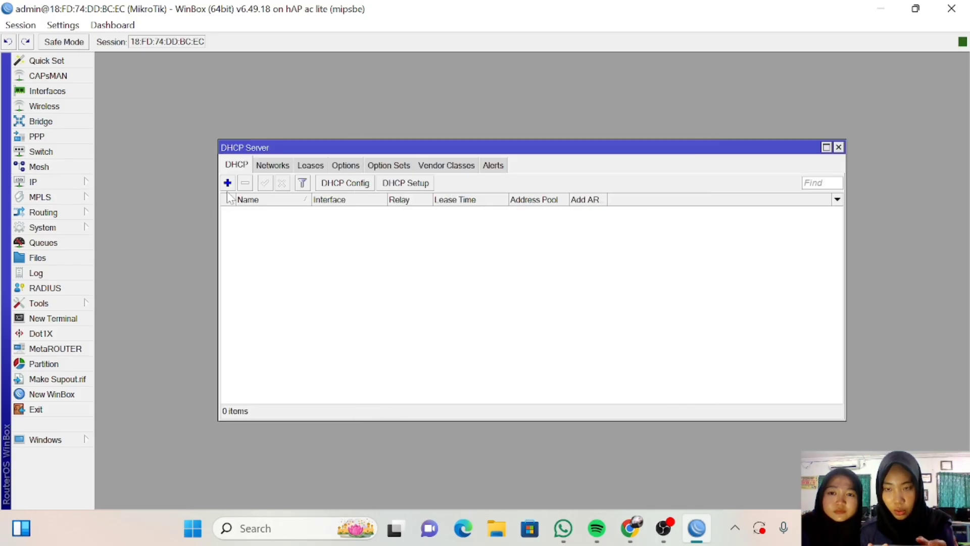
pyautogui.click(410, 182)
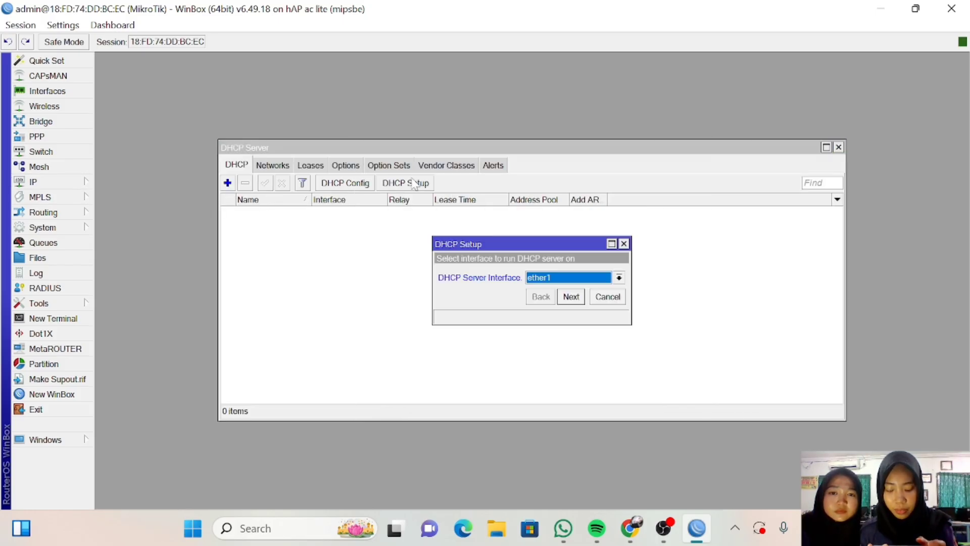
pyautogui.click(619, 281)
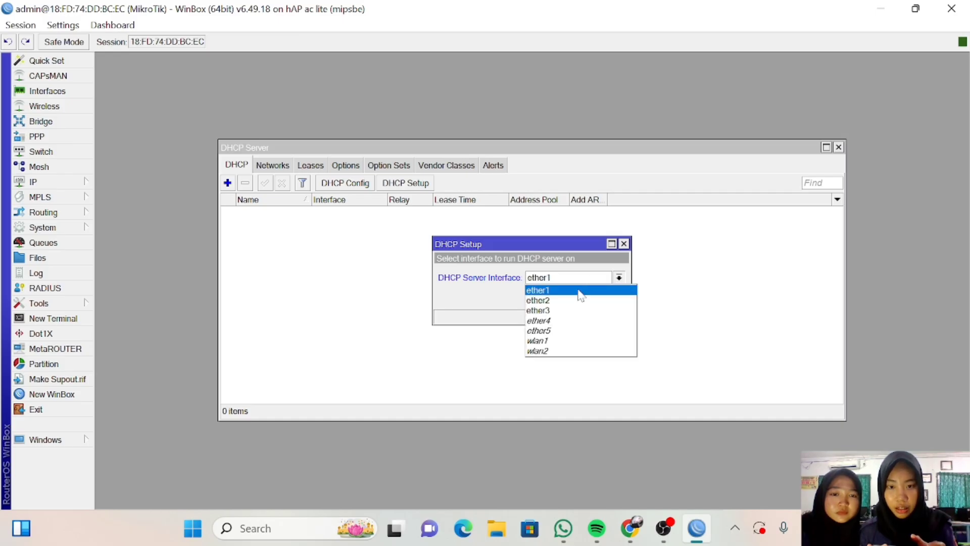
pyautogui.click(574, 302)
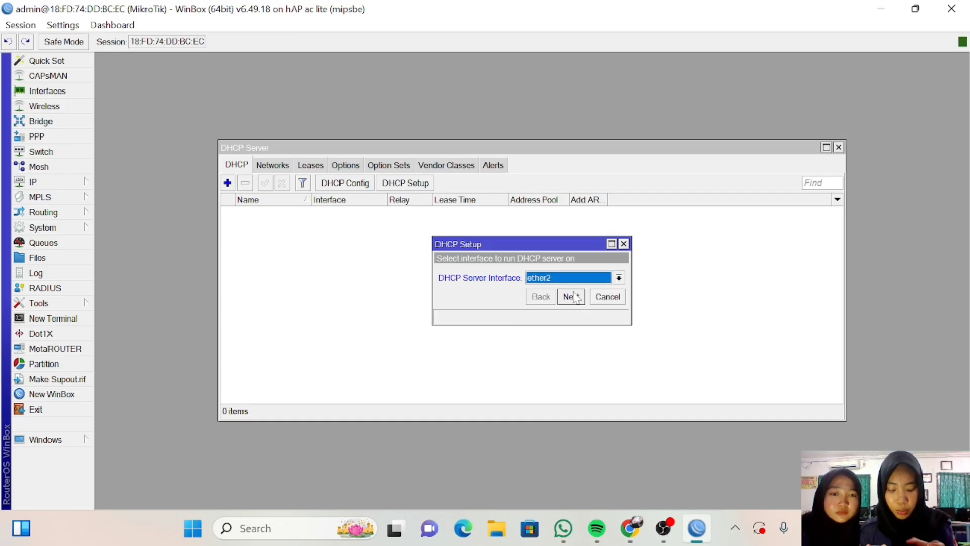
# Accept the suggested address space, gateway, range, DNS and 00:10:00 lease to create dhcp1.
pyautogui.click(571, 296)
pyautogui.click(571, 297)
pyautogui.click(571, 297)
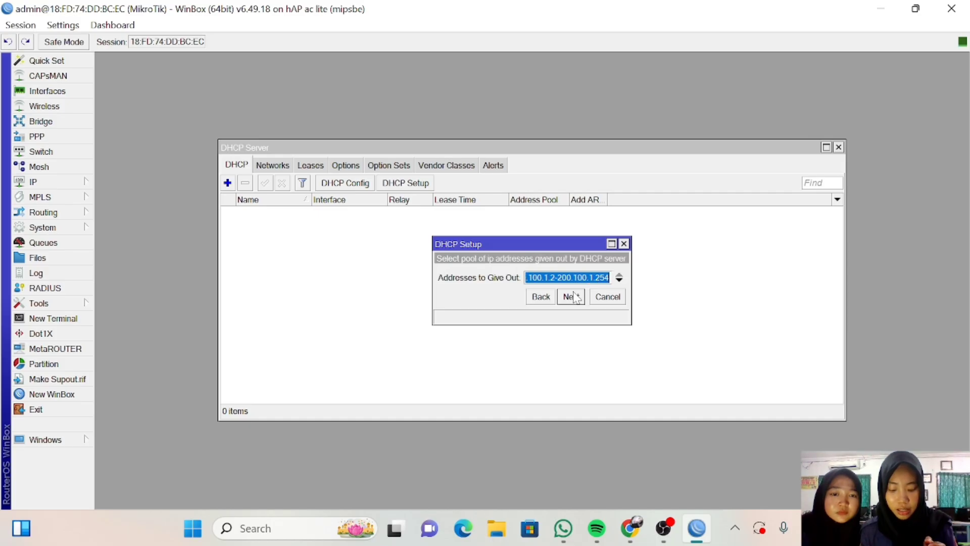
pyautogui.click(571, 297)
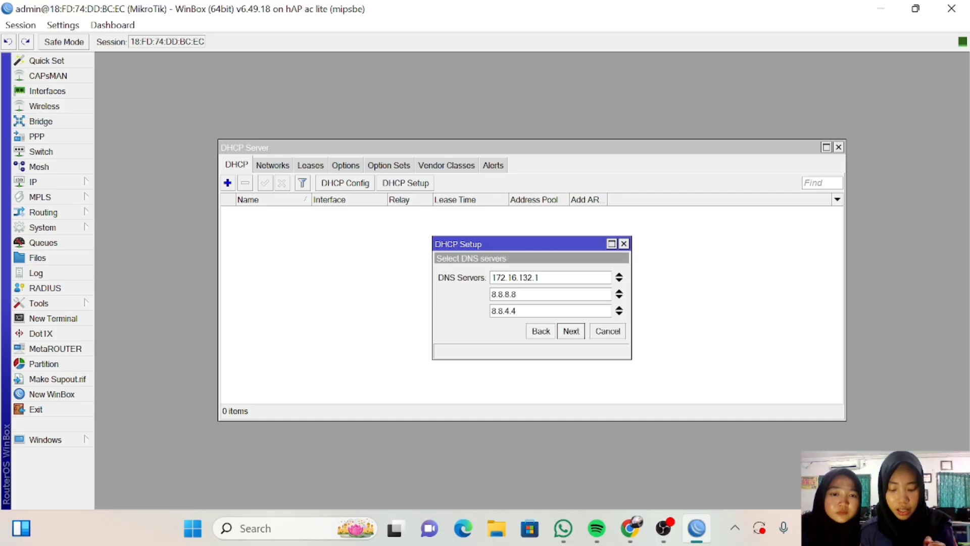
pyautogui.click(575, 332)
pyautogui.click(575, 332)
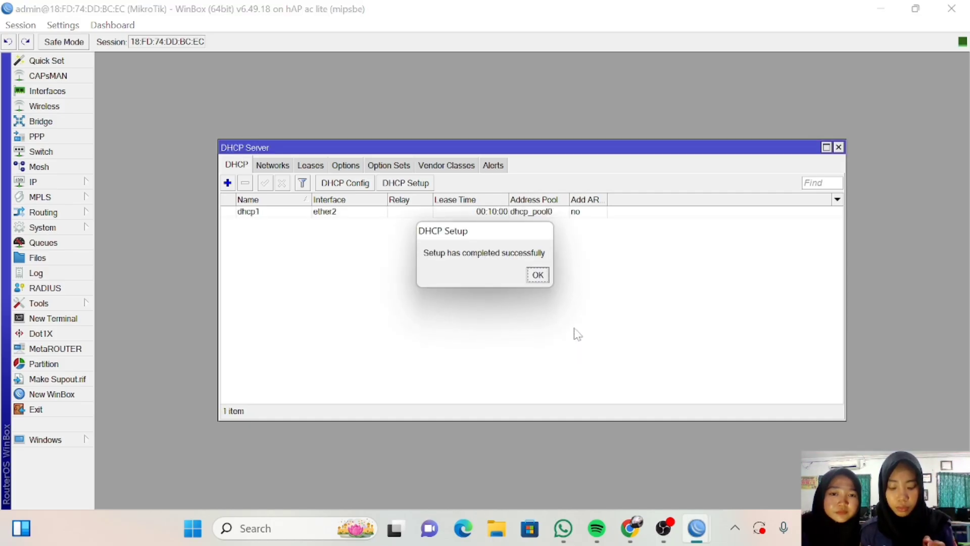
pyautogui.click(545, 276)
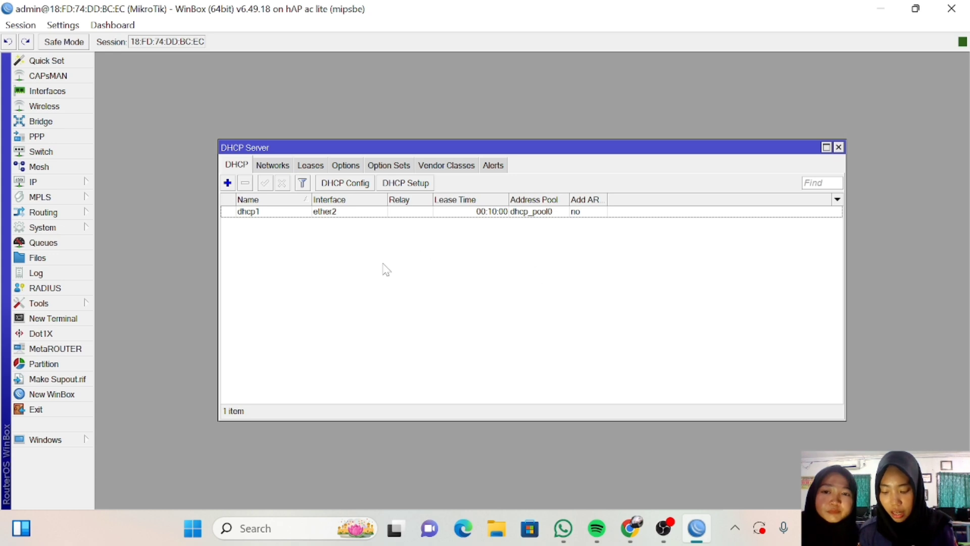
# Add a firewall NAT rule with out-interface ether1 and action masquerade.
pyautogui.click(53, 183)
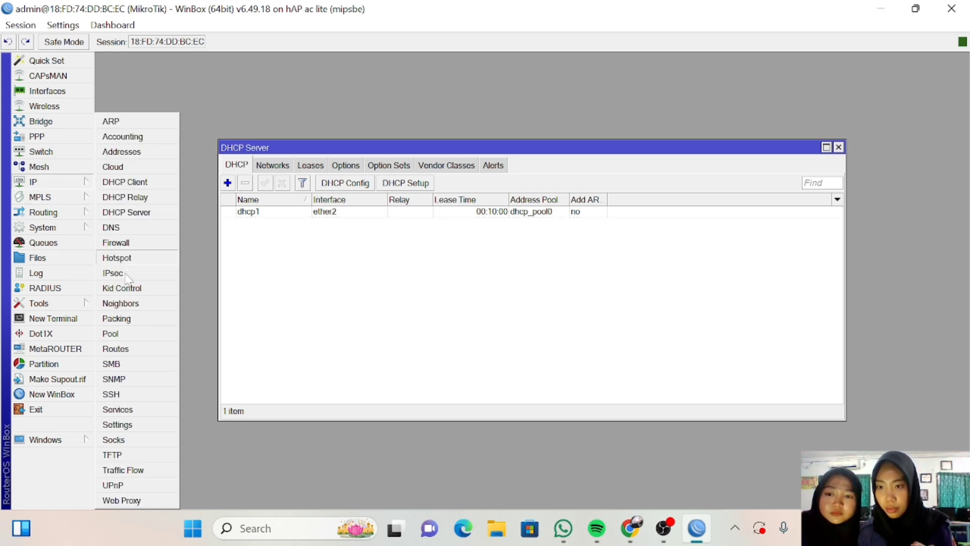
pyautogui.click(138, 244)
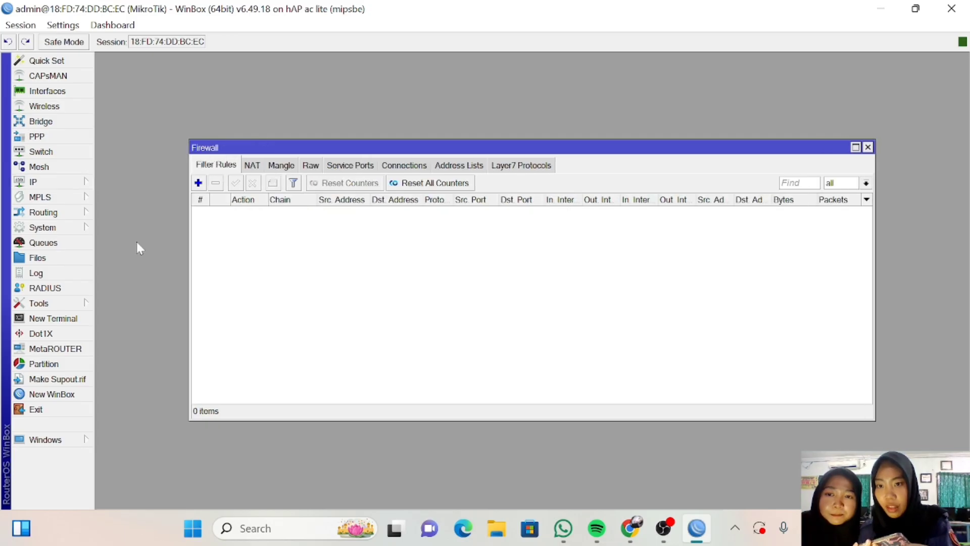
pyautogui.click(249, 167)
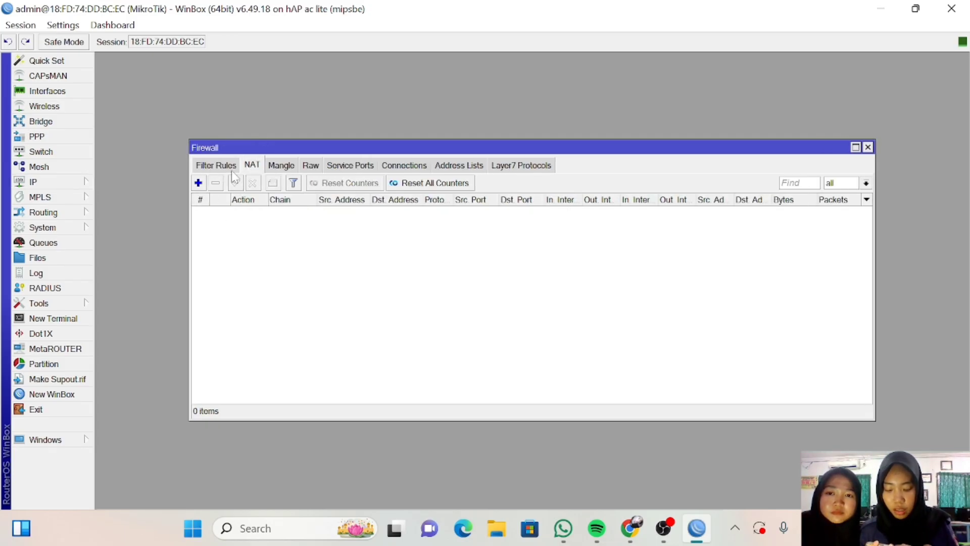
pyautogui.click(198, 183)
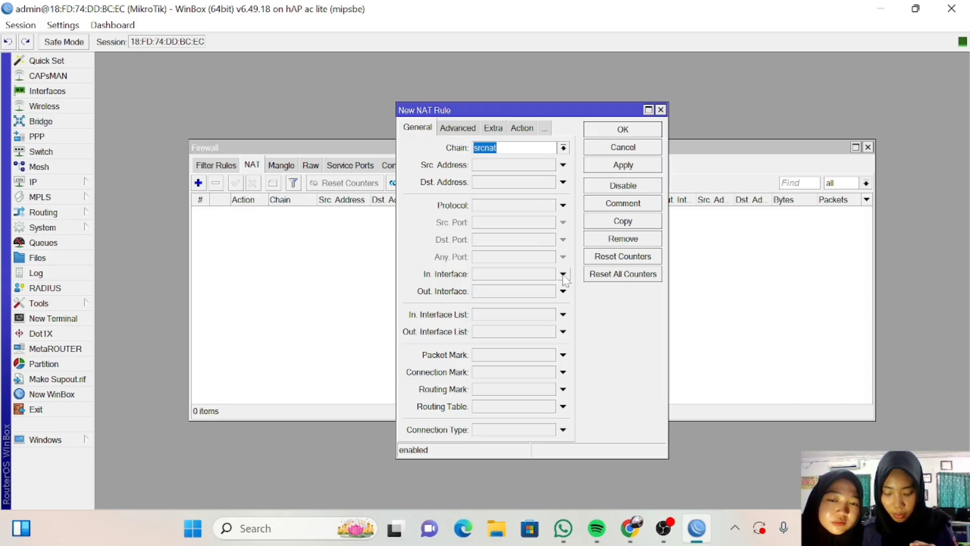
pyautogui.click(563, 291)
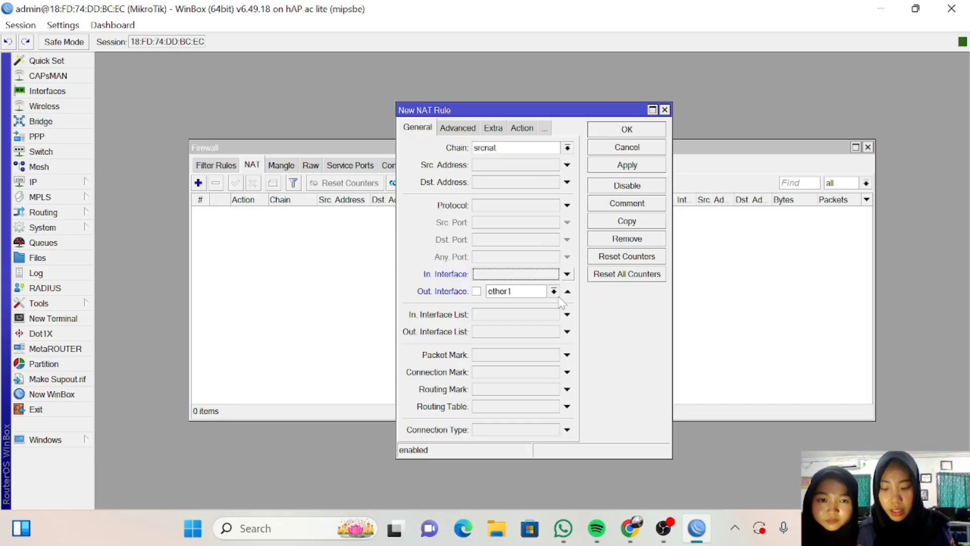
pyautogui.click(524, 129)
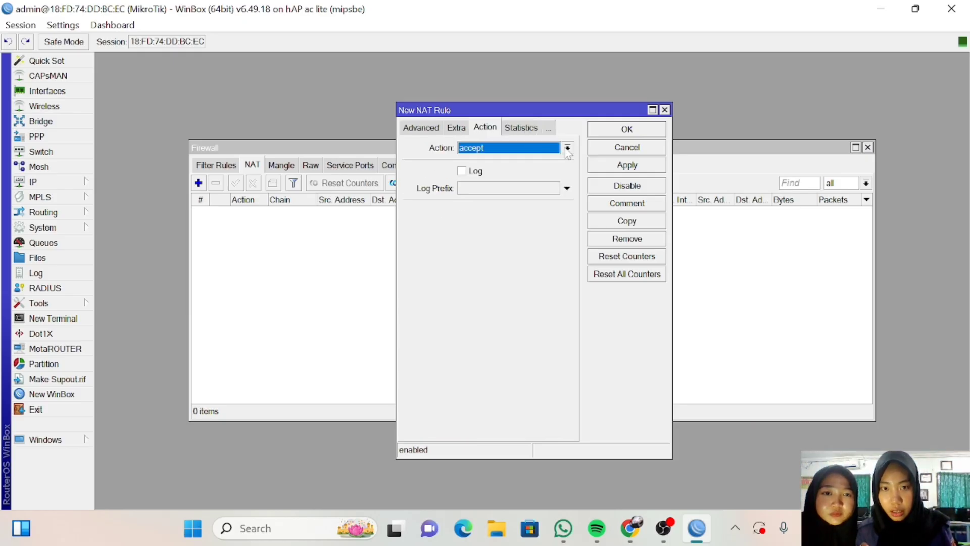
pyautogui.click(566, 148)
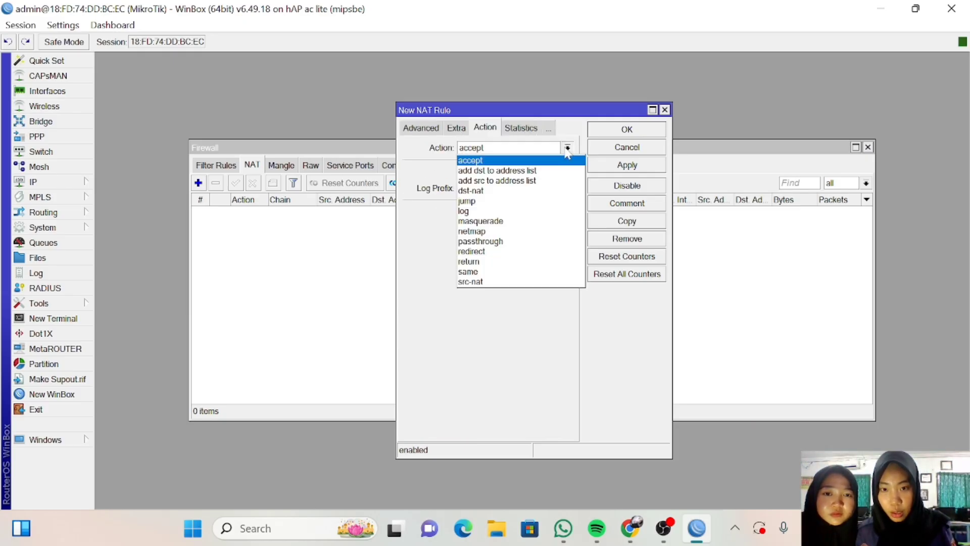
pyautogui.click(548, 219)
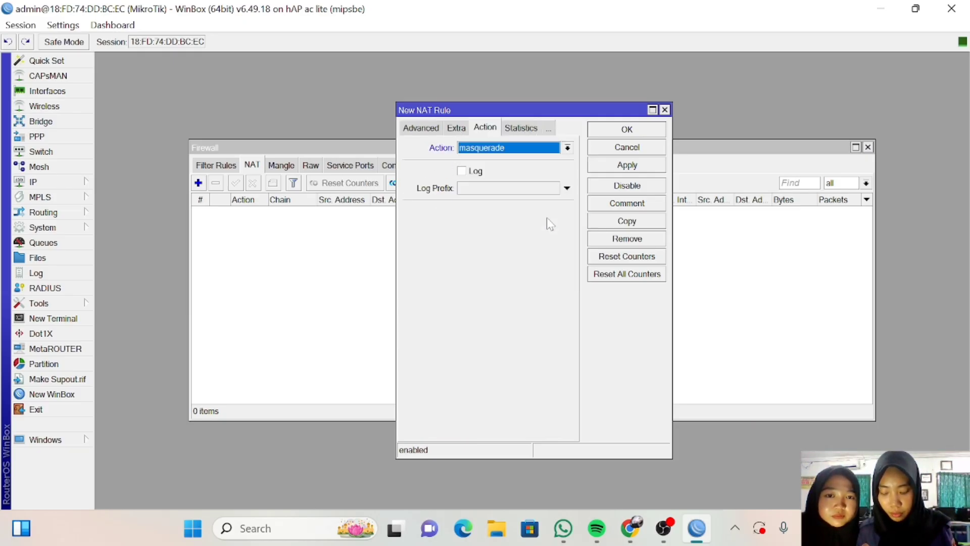
pyautogui.click(617, 172)
pyautogui.click(625, 131)
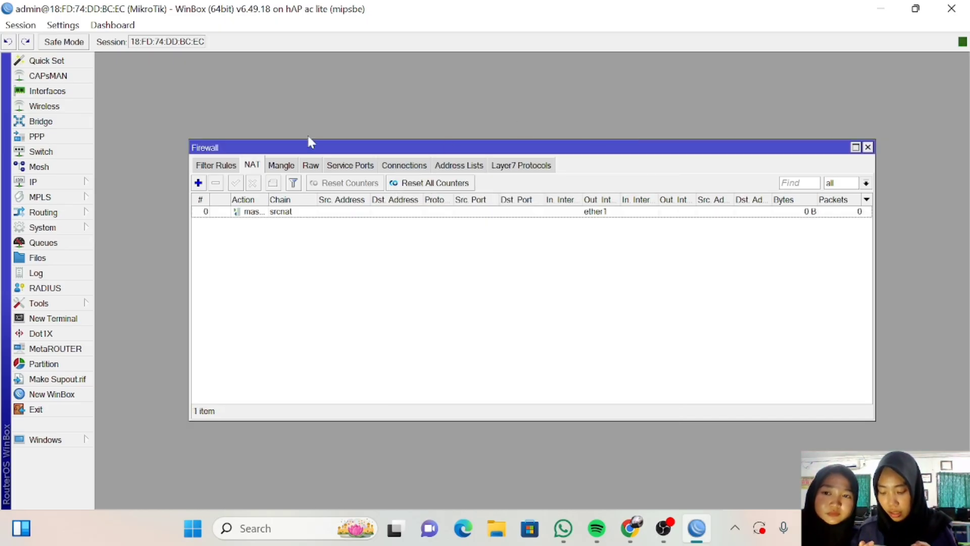
# Enter 8.8.8.8 as a static server in the router's DNS settings.
pyautogui.click(73, 185)
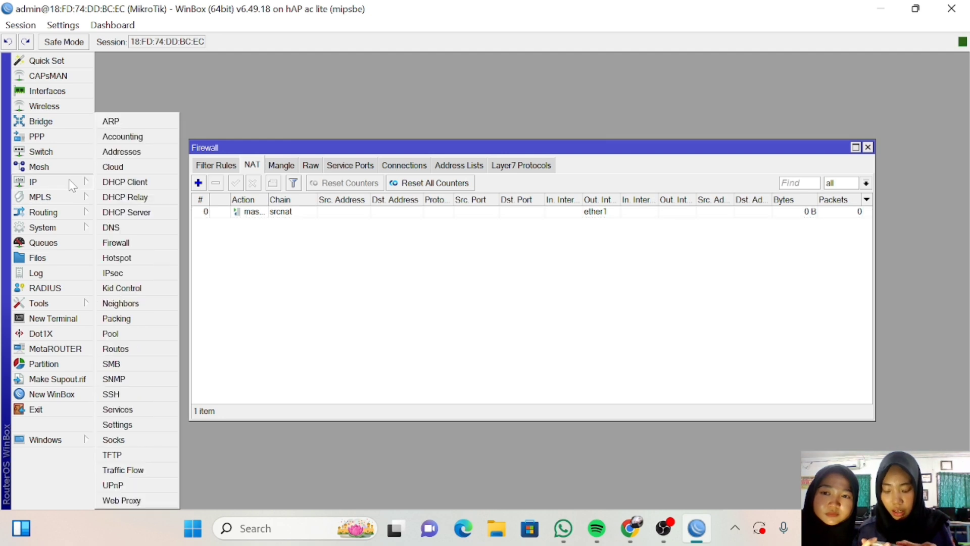
pyautogui.click(111, 227)
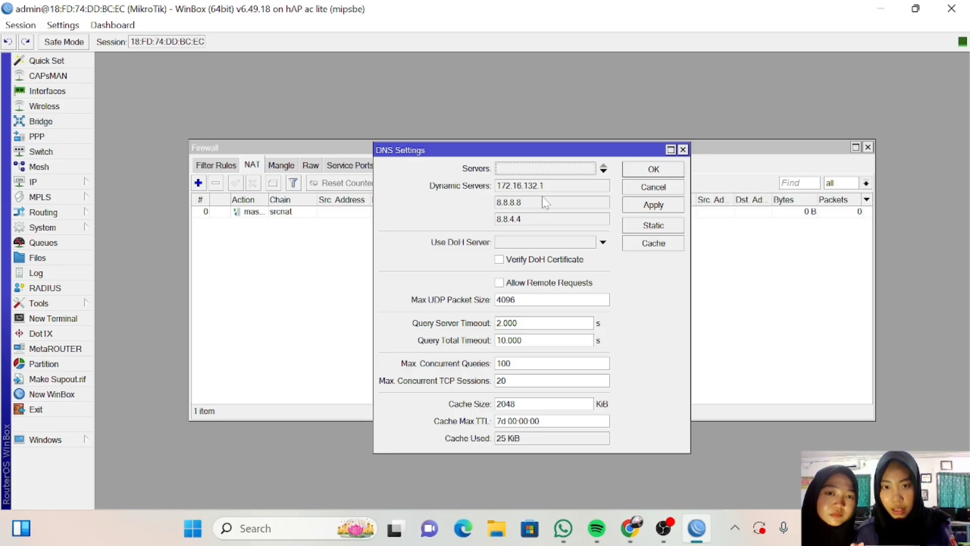
pyautogui.click(536, 169)
pyautogui.press('BackSpace')
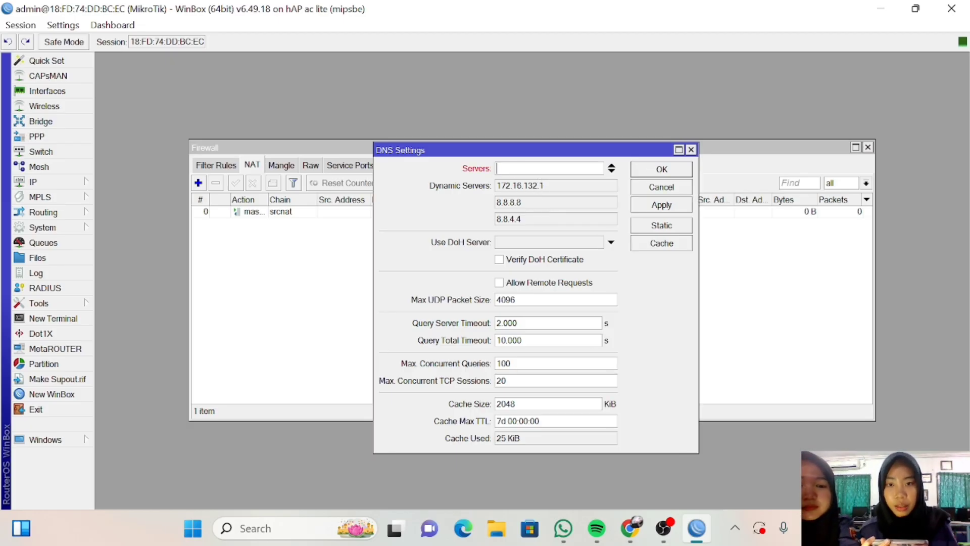
pyautogui.write('8')
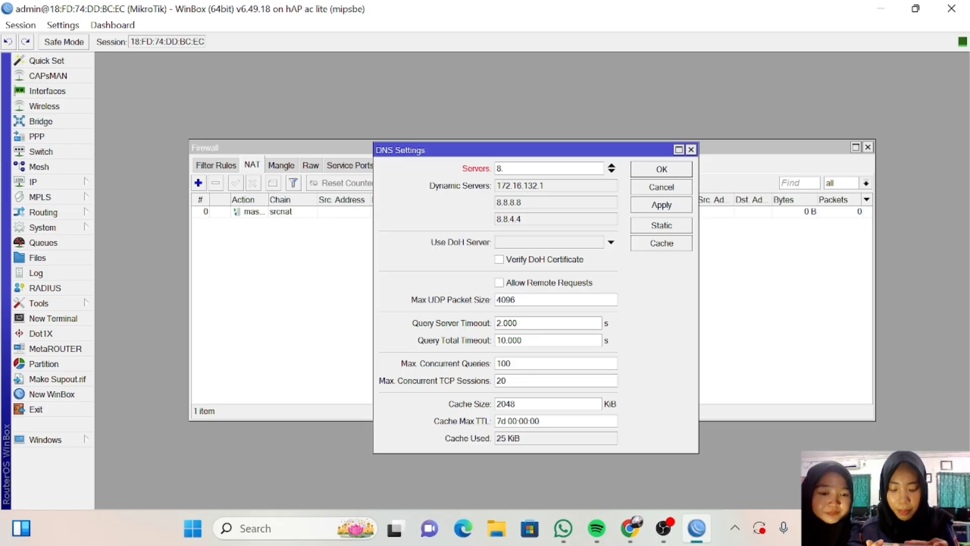
pyautogui.write('.8.')
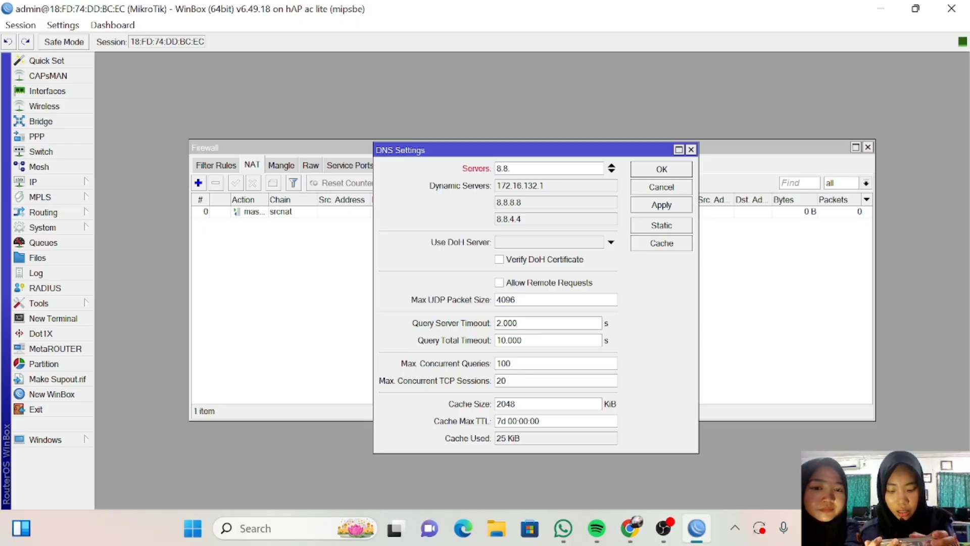
pyautogui.write('8.')
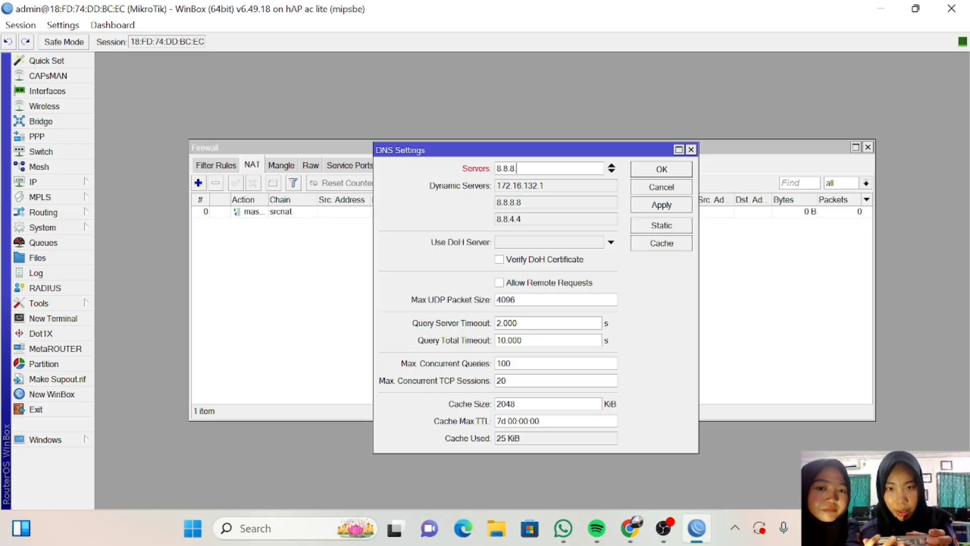
pyautogui.write('8')
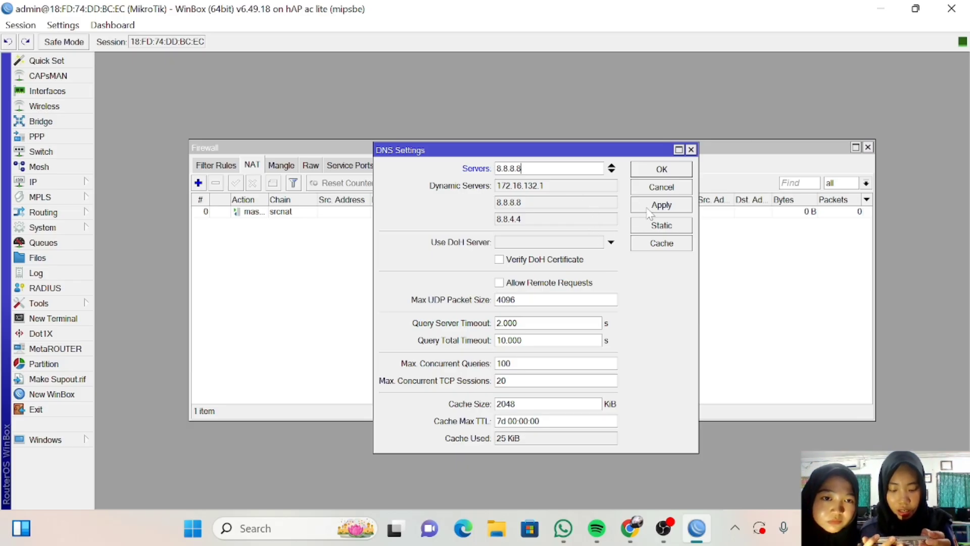
# Save the DNS setting, set a new admin password in a terminal, and ping 8.8.8.8.
pyautogui.click(662, 169)
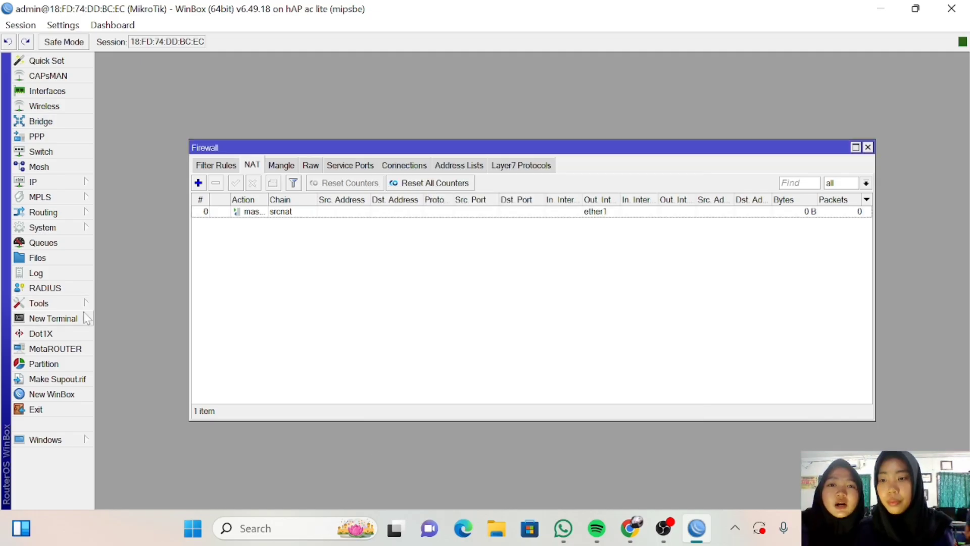
pyautogui.click(89, 320)
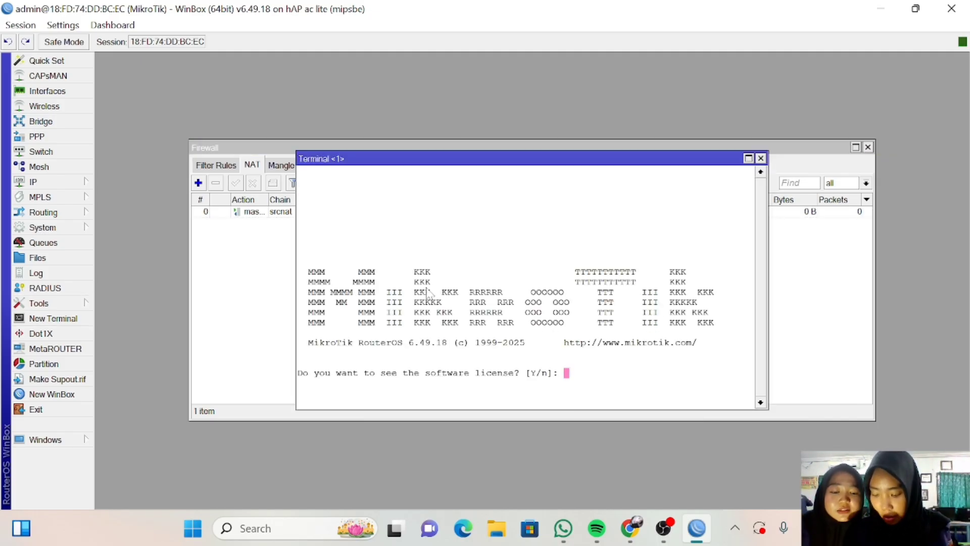
pyautogui.write('n')
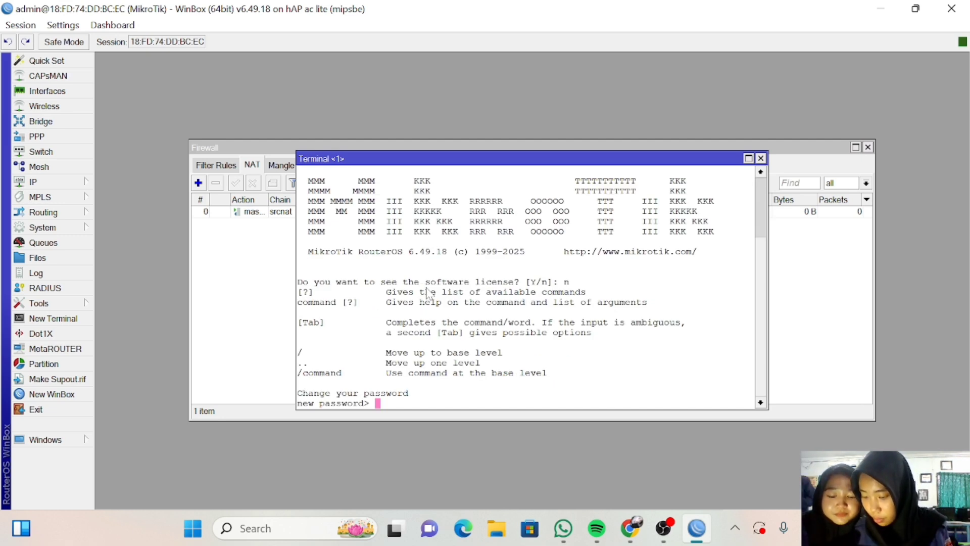
pyautogui.write('123')
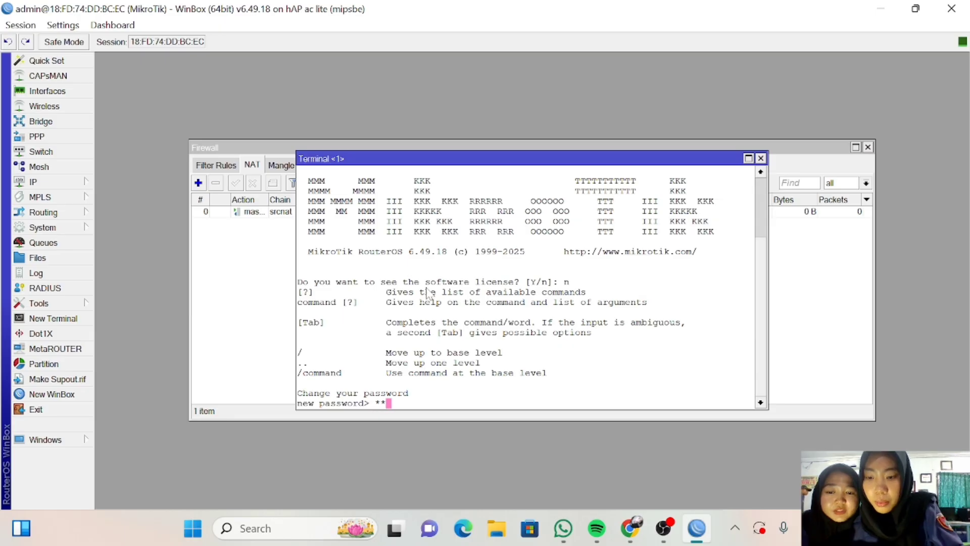
pyautogui.press('Return')
pyautogui.write('123')
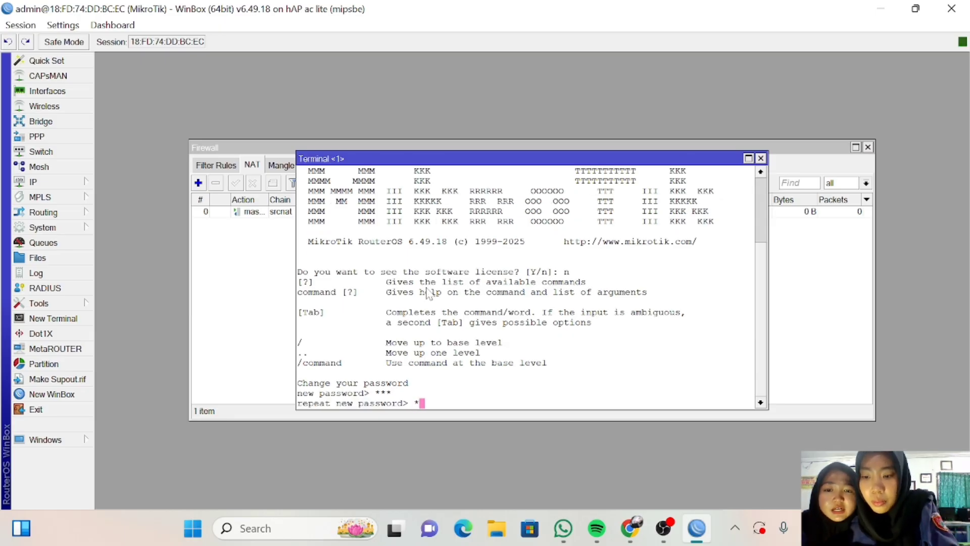
pyautogui.press('Return')
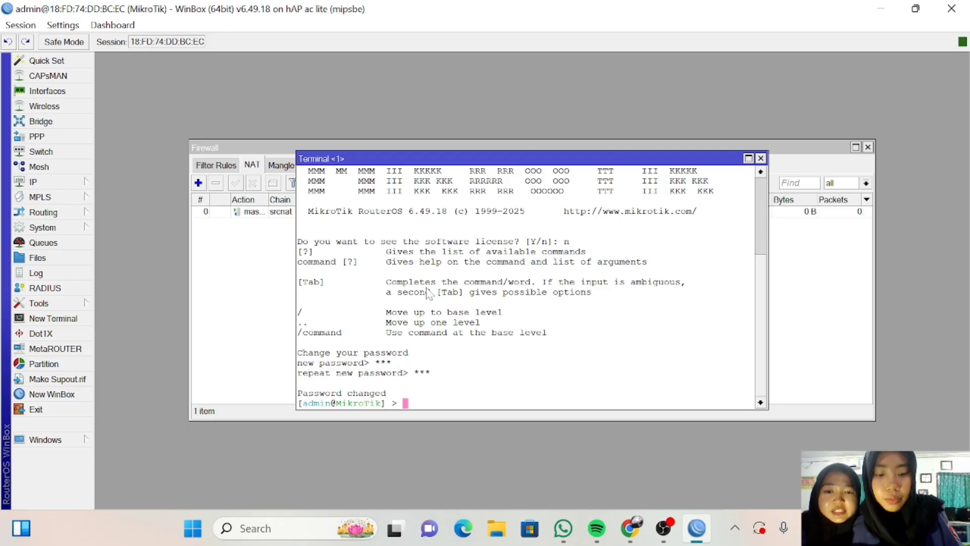
pyautogui.write('ping')
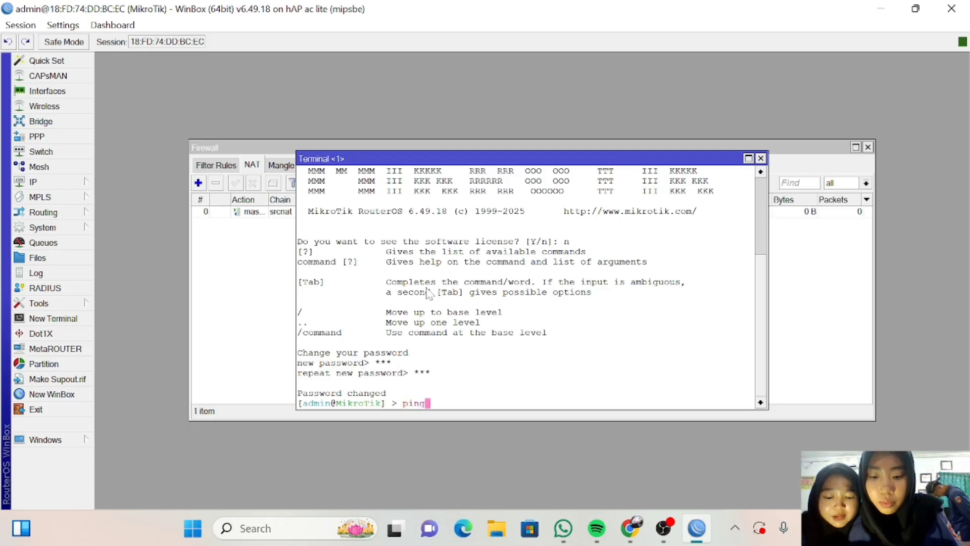
pyautogui.write(' 8')
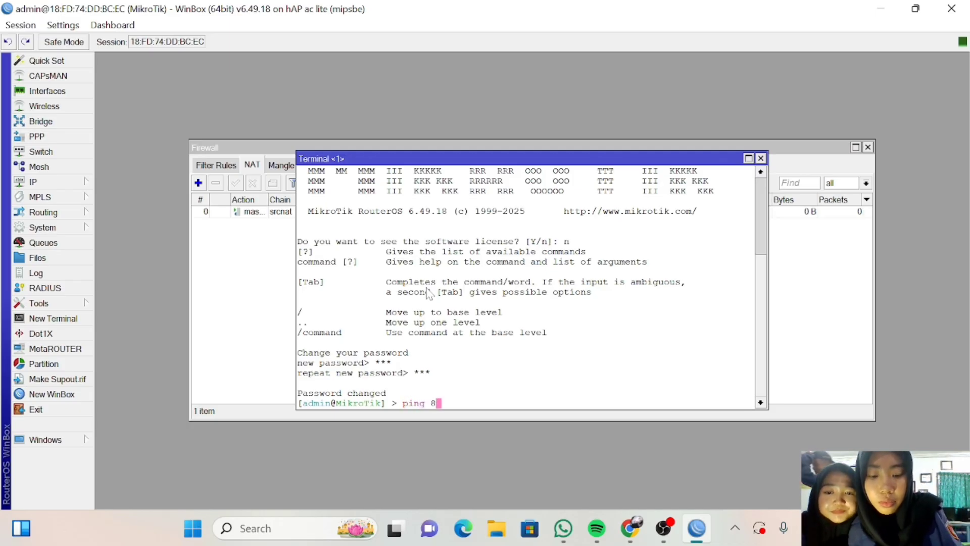
pyautogui.write('.8.8')
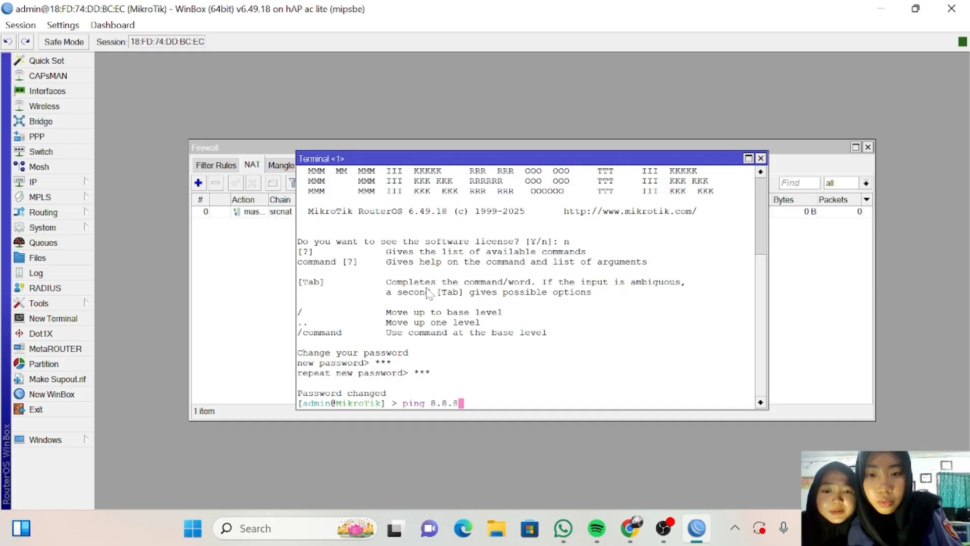
pyautogui.write('.8')
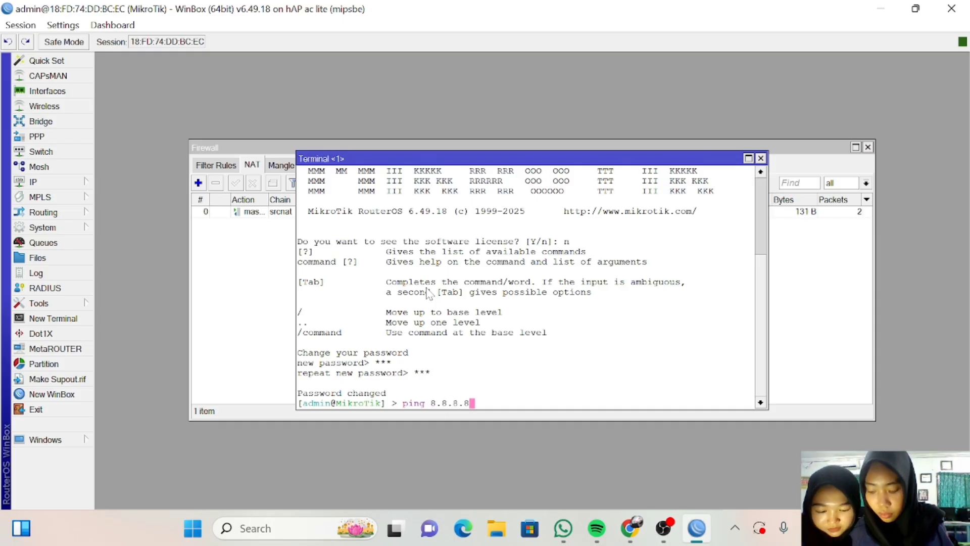
pyautogui.press('Return')
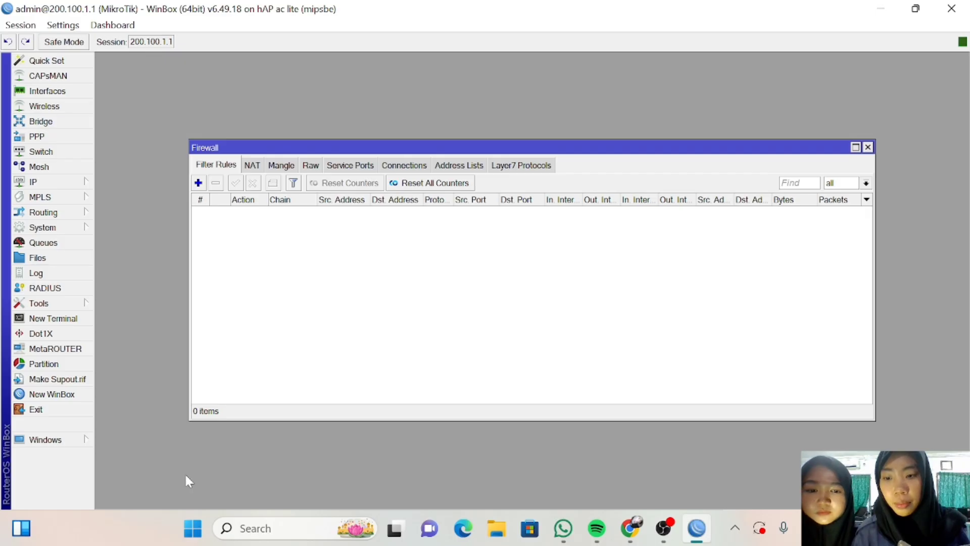
# Load fast.com in a new Chrome tab to run an internet speed test.
pyautogui.click(635, 534)
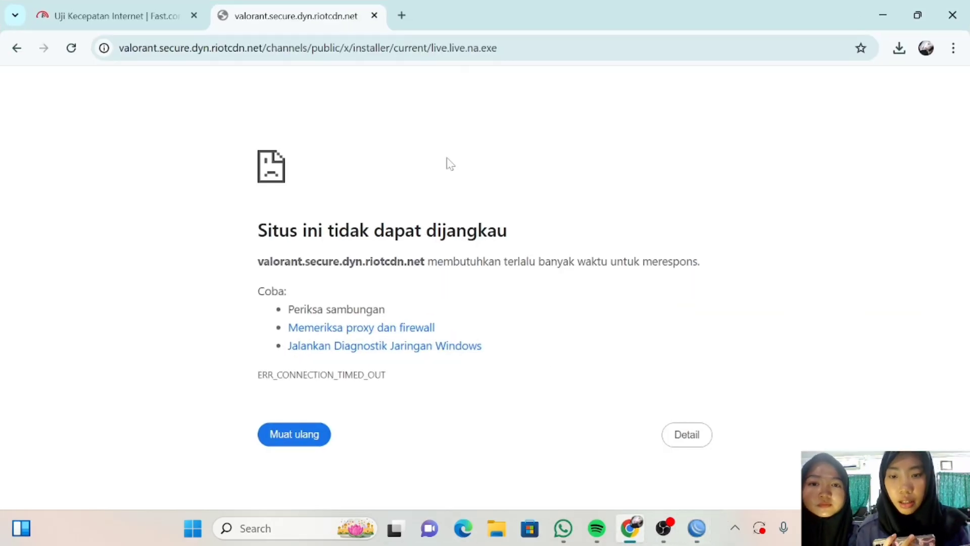
pyautogui.click(400, 13)
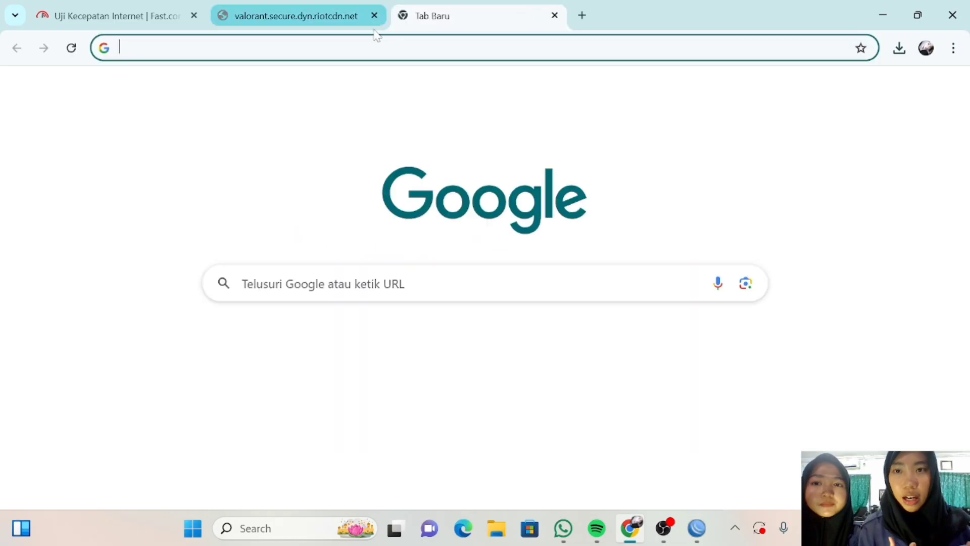
pyautogui.write('fast.com')
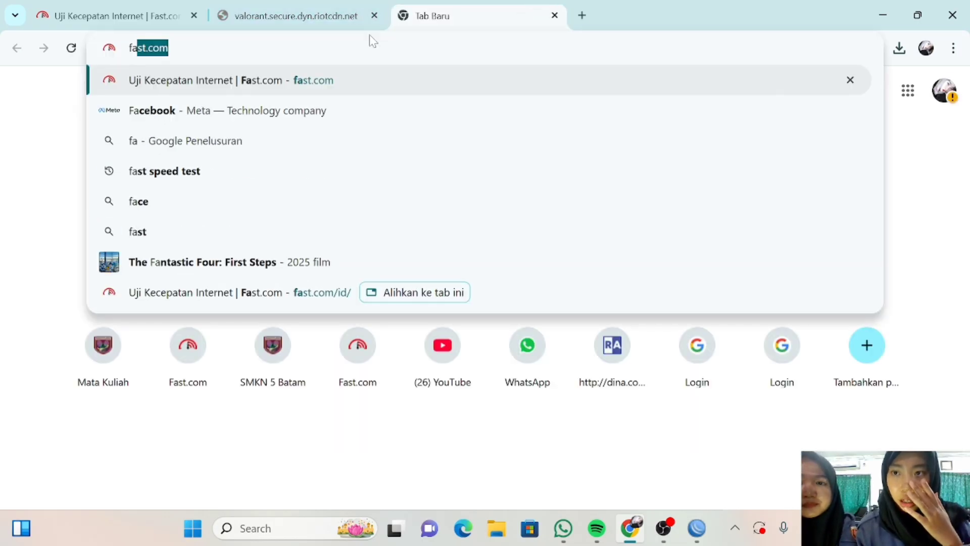
pyautogui.press('Return')
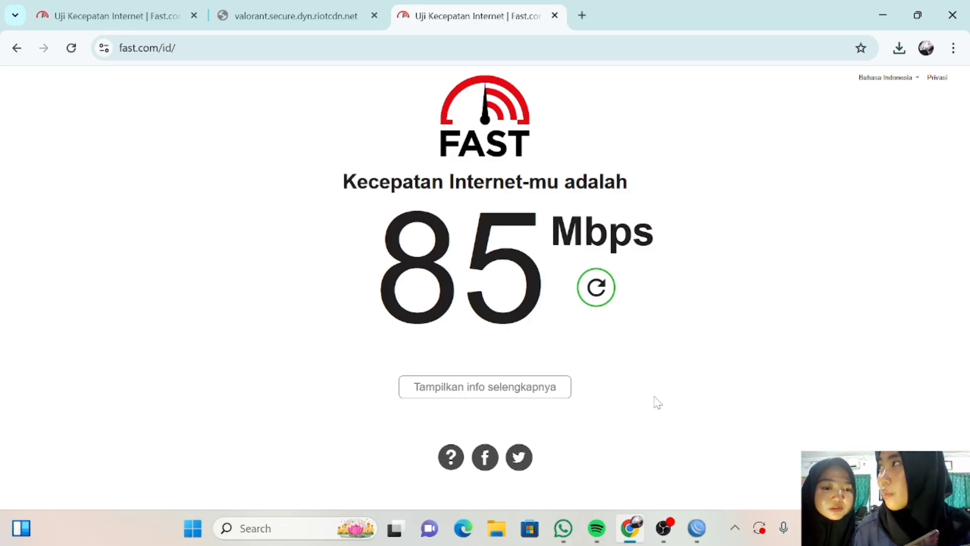
# Back in WinBox, open Queues, then show the empty Mangle list under IP > Firewall.
pyautogui.click(696, 528)
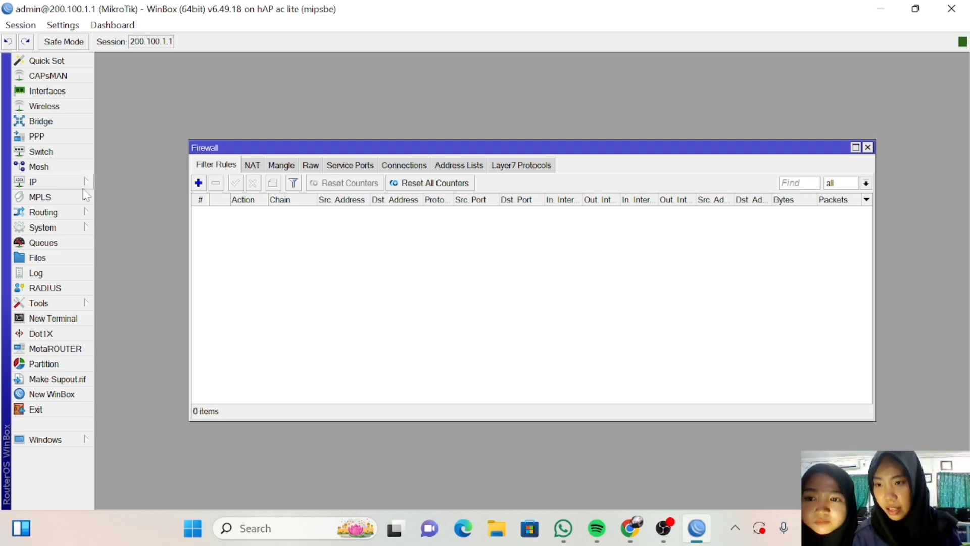
pyautogui.click(65, 245)
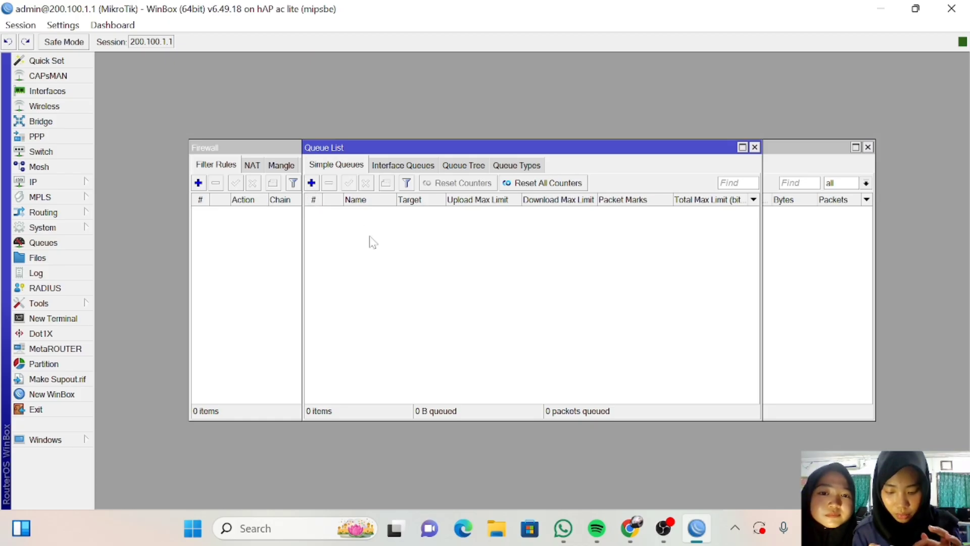
pyautogui.click(84, 183)
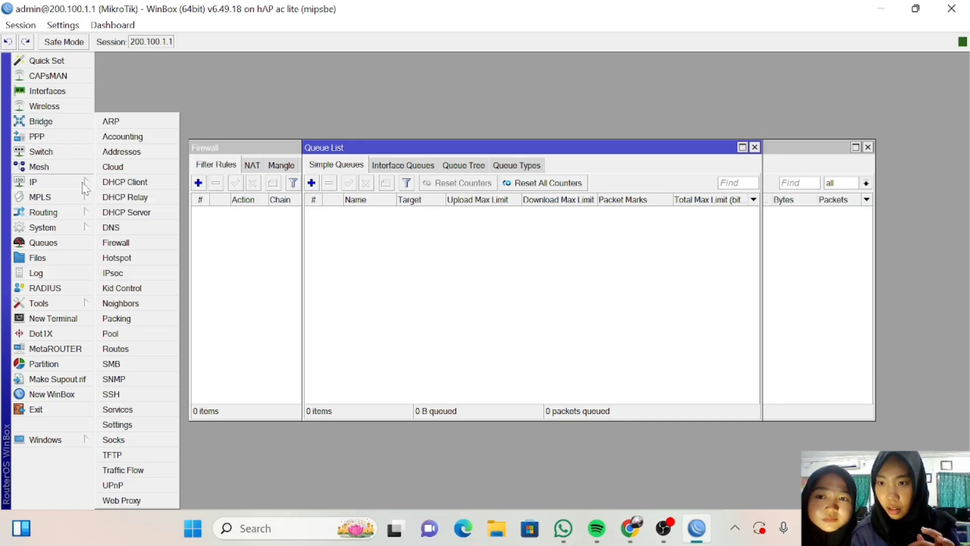
pyautogui.click(134, 243)
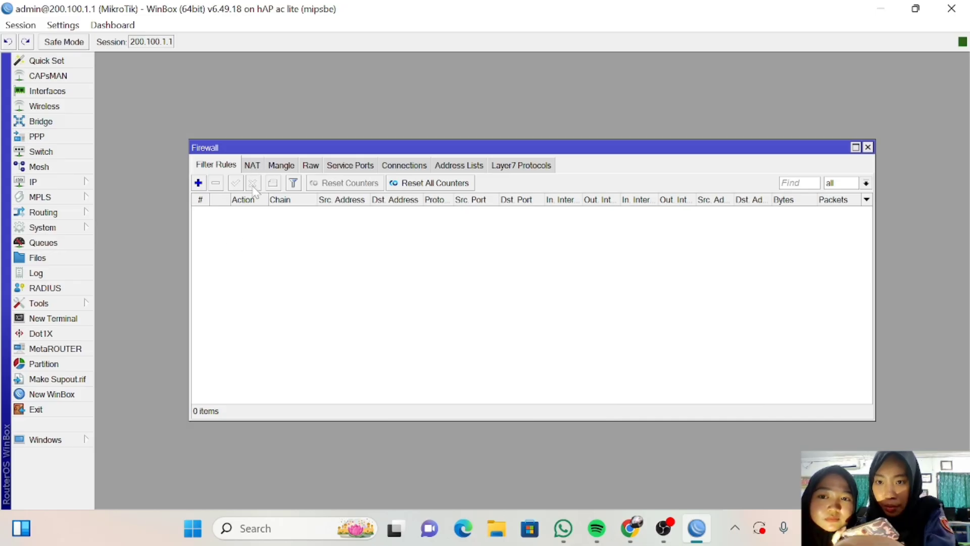
pyautogui.click(282, 167)
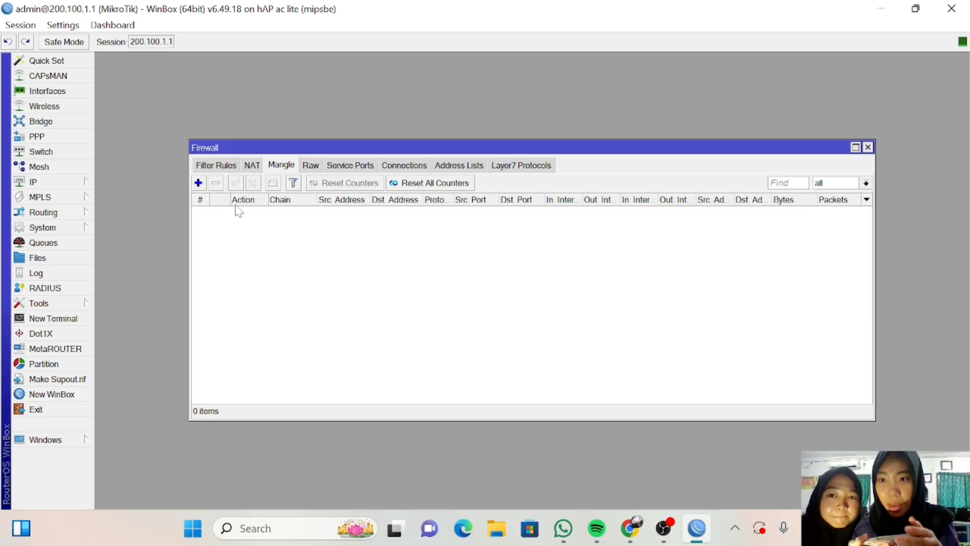
# Start a new prerouting mangle rule with a Src. Address field, then bring up the Run box.
pyautogui.click(198, 183)
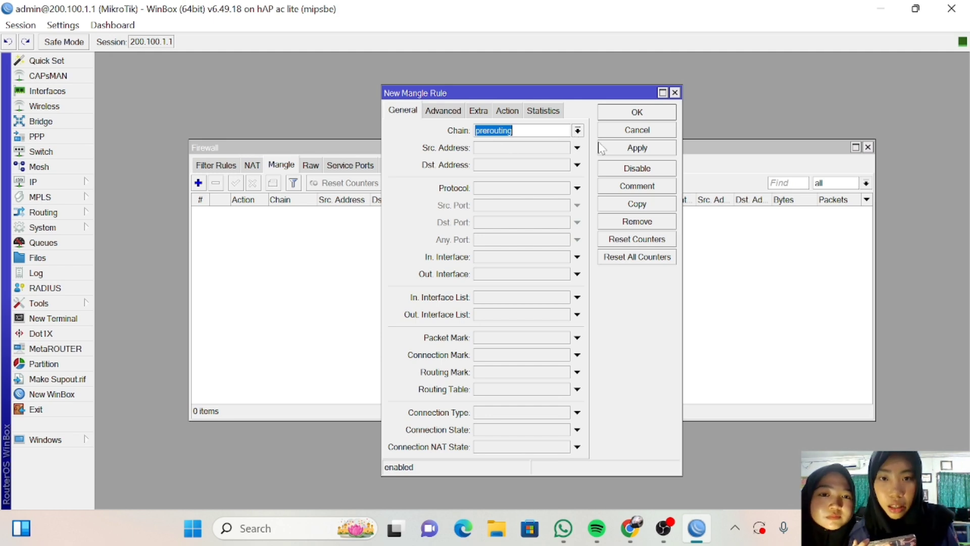
pyautogui.click(577, 148)
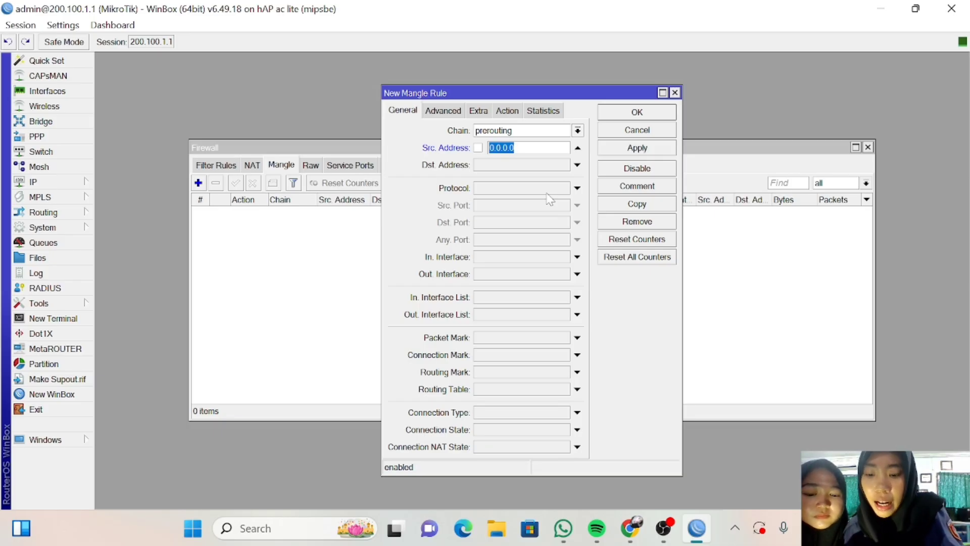
pyautogui.press('super+r')
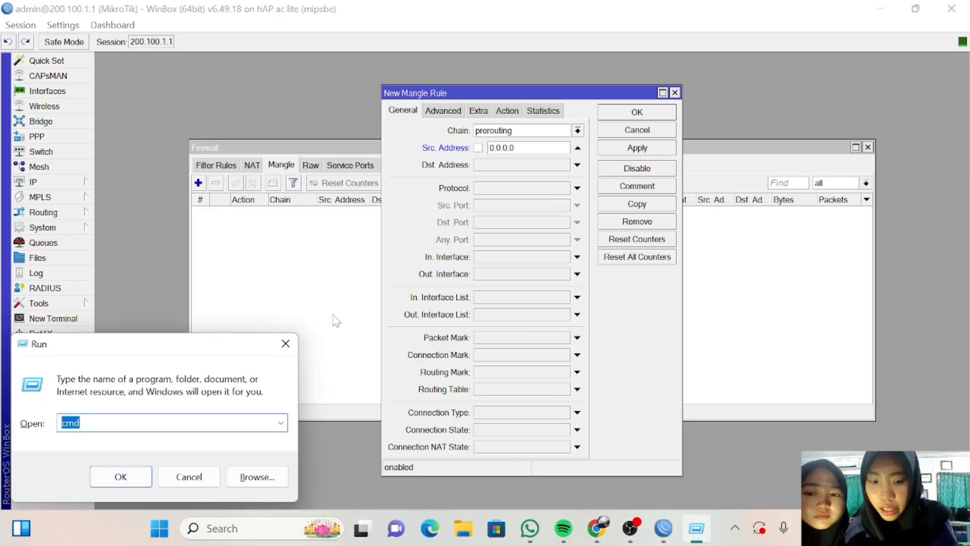
# Run ipconfig in Command Prompt: Ethernet 2 is 200.100.1.254, gateway 200.100.1.1.
pyautogui.press('Return')
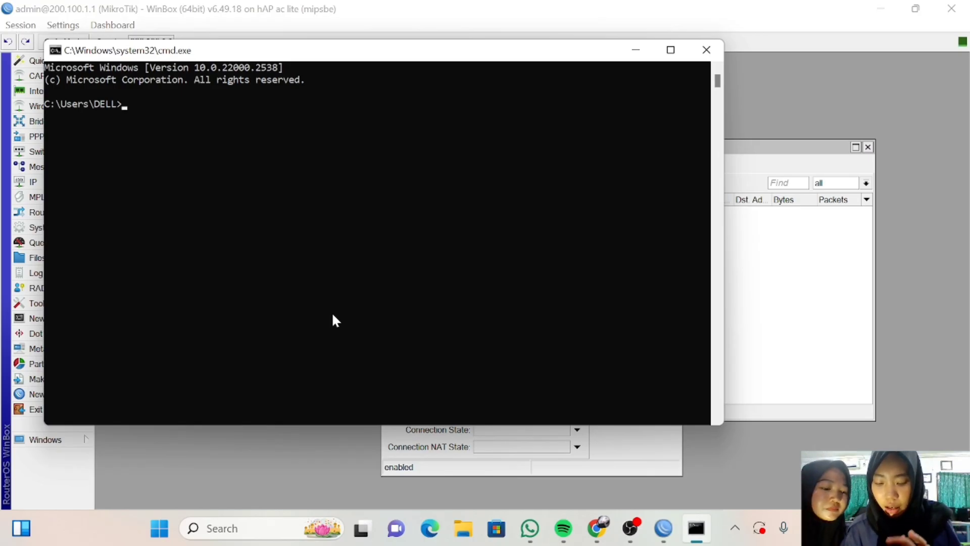
pyautogui.write('ipc')
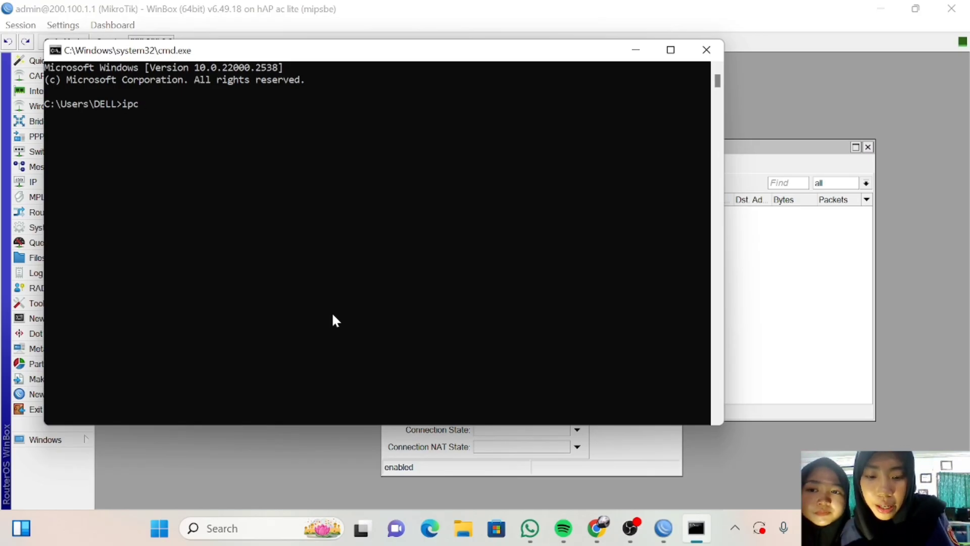
pyautogui.write('onfig')
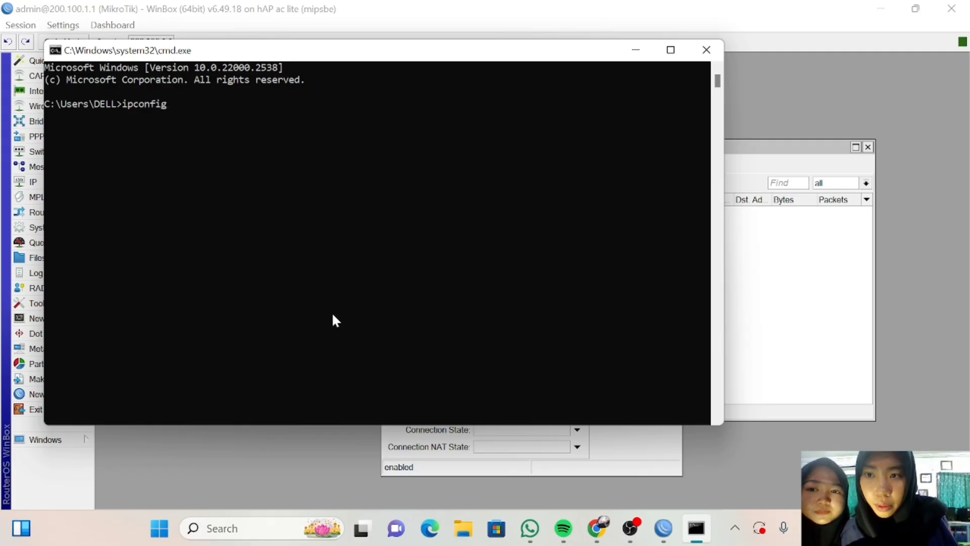
pyautogui.press('Return')
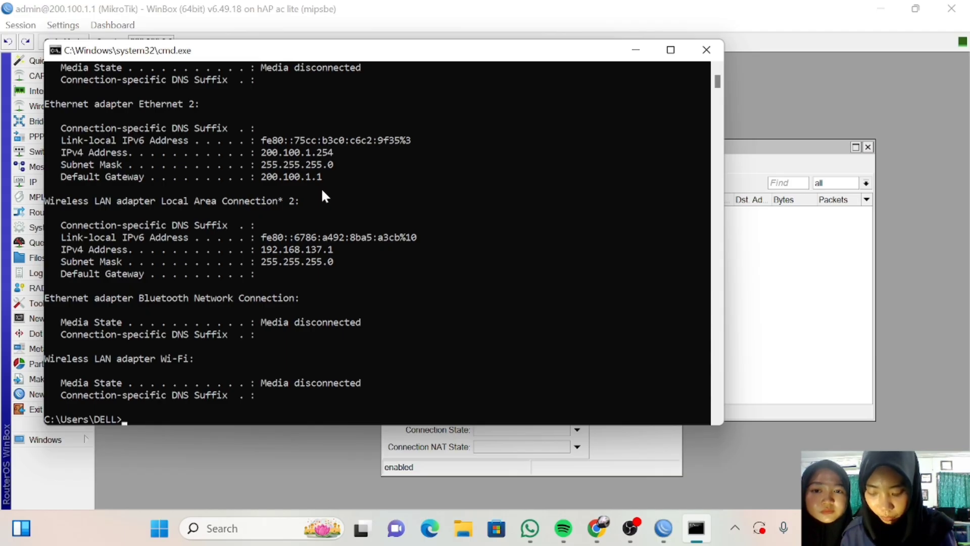
# Enter source address 200.100.1.254, checking it against the ipconfig output.
pyautogui.click(636, 50)
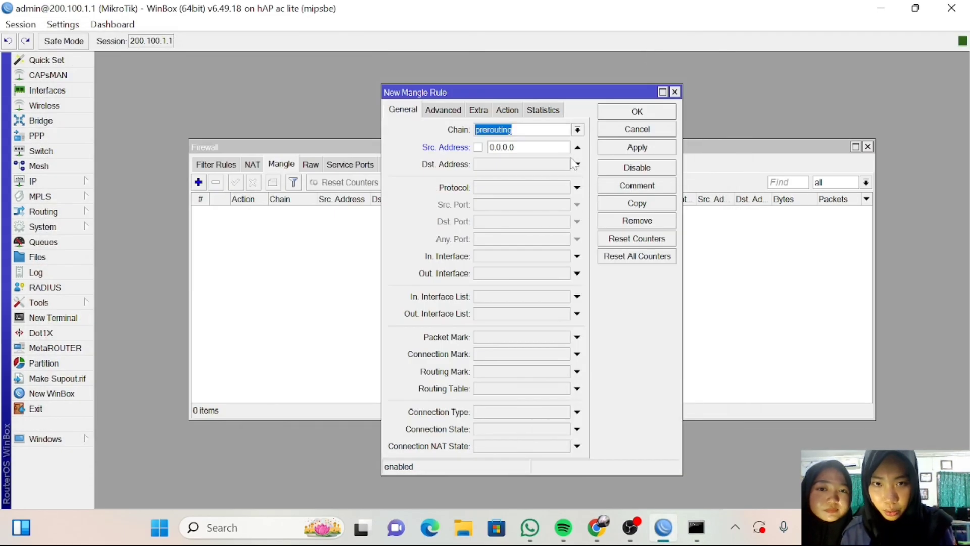
pyautogui.click(525, 147)
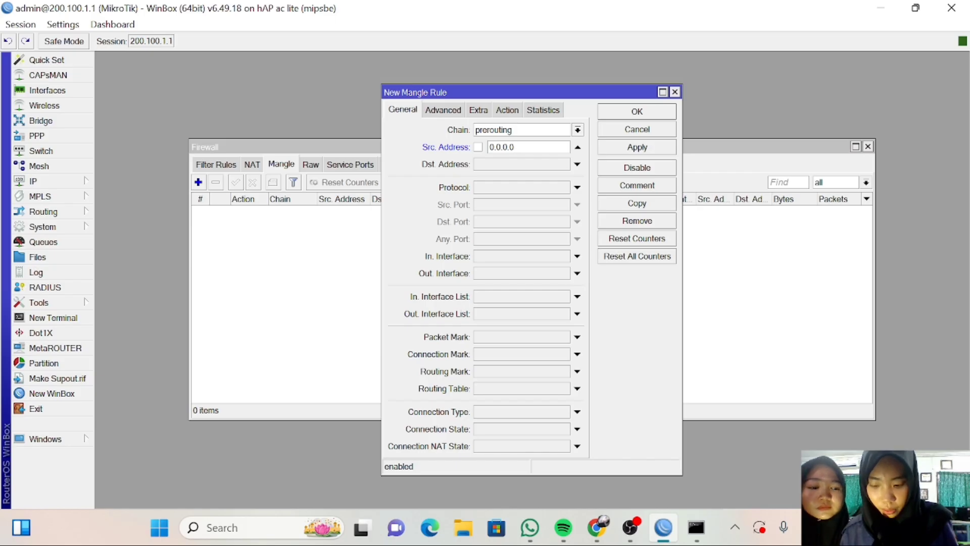
pyautogui.press('BackSpace')
pyautogui.press('BackSpace')
pyautogui.press('BackSpace')
pyautogui.press('BackSpace')
pyautogui.press('BackSpace')
pyautogui.press('BackSpace')
pyautogui.press('BackSpace')
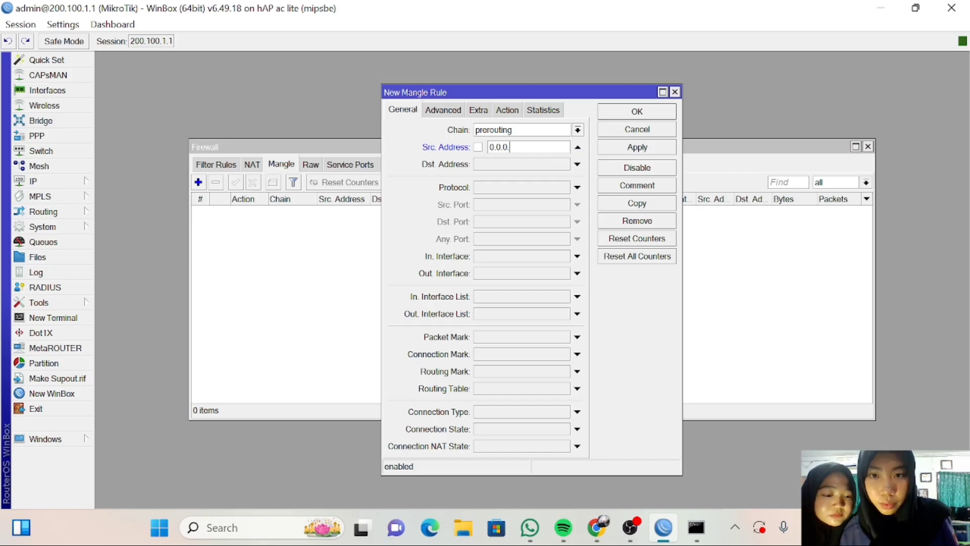
pyautogui.write('22')
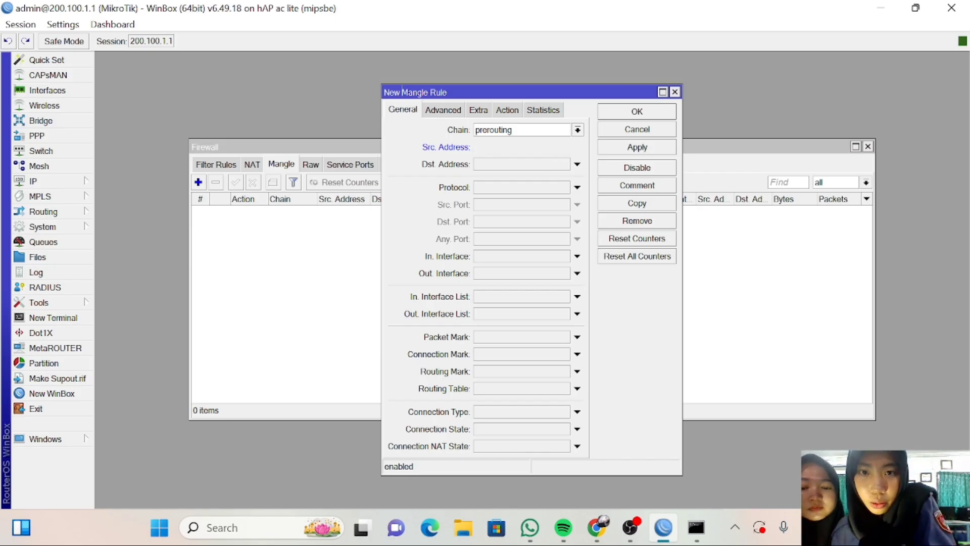
pyautogui.press('BackSpace')
pyautogui.write('00.')
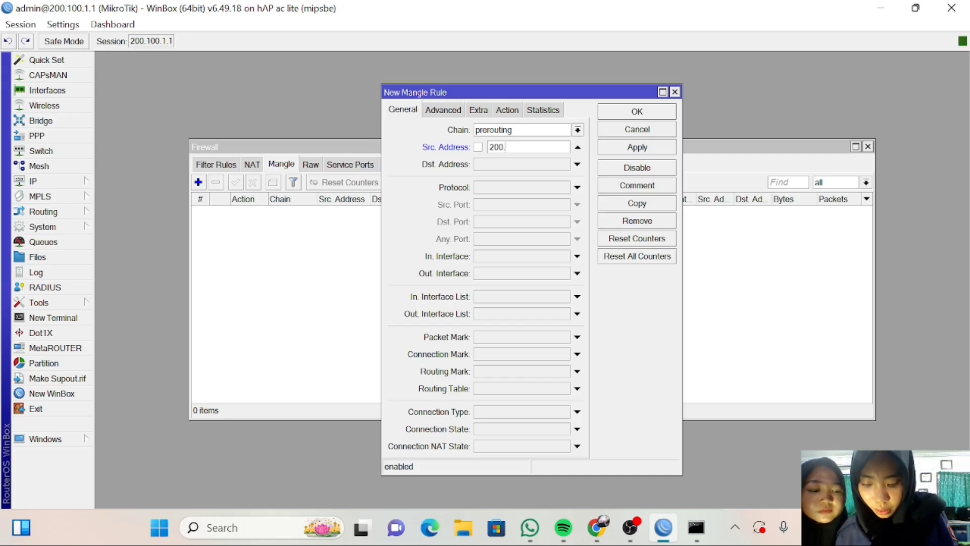
pyautogui.write('10')
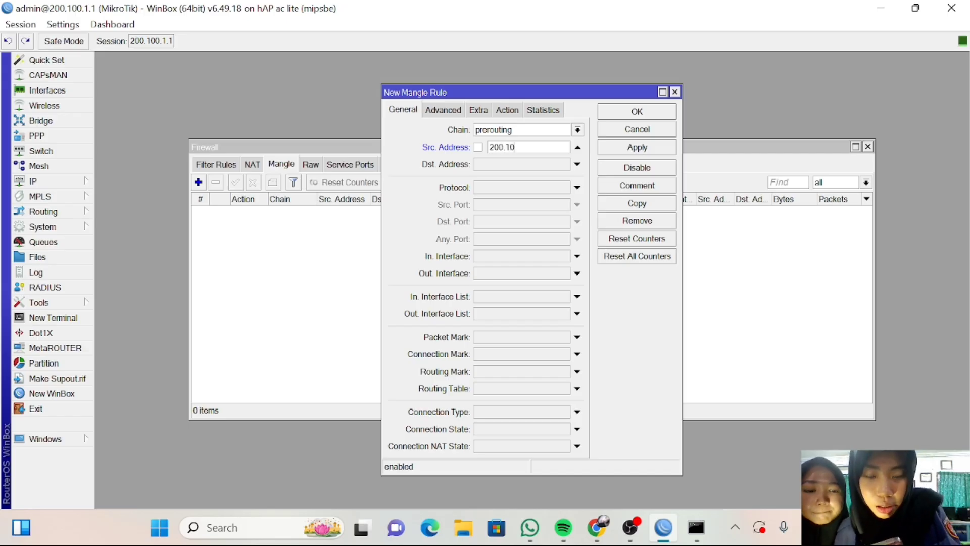
pyautogui.write('0.1')
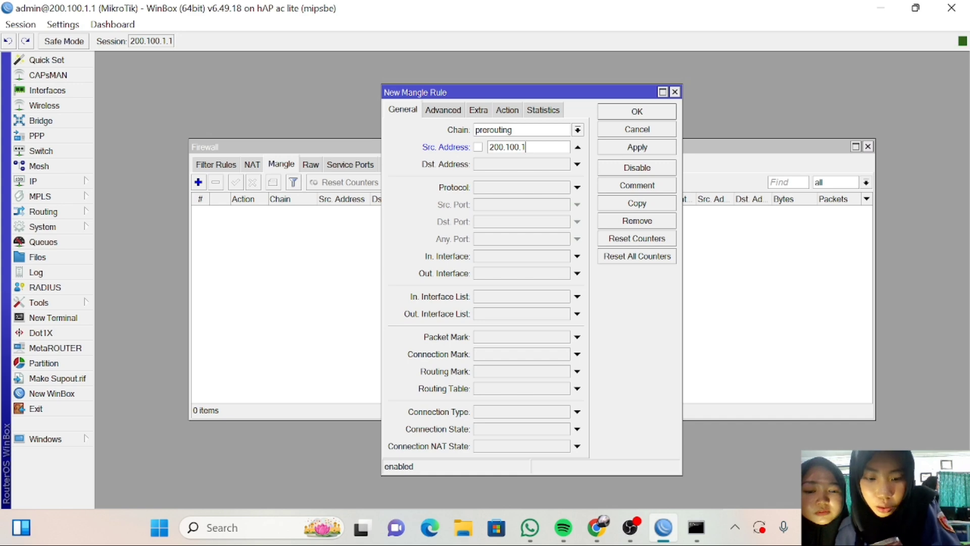
pyautogui.write('.')
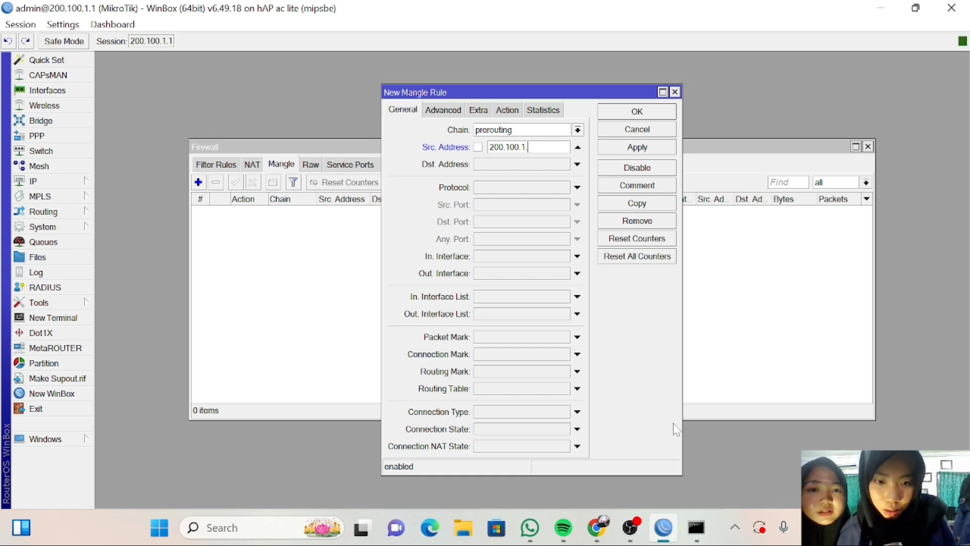
pyautogui.click(702, 528)
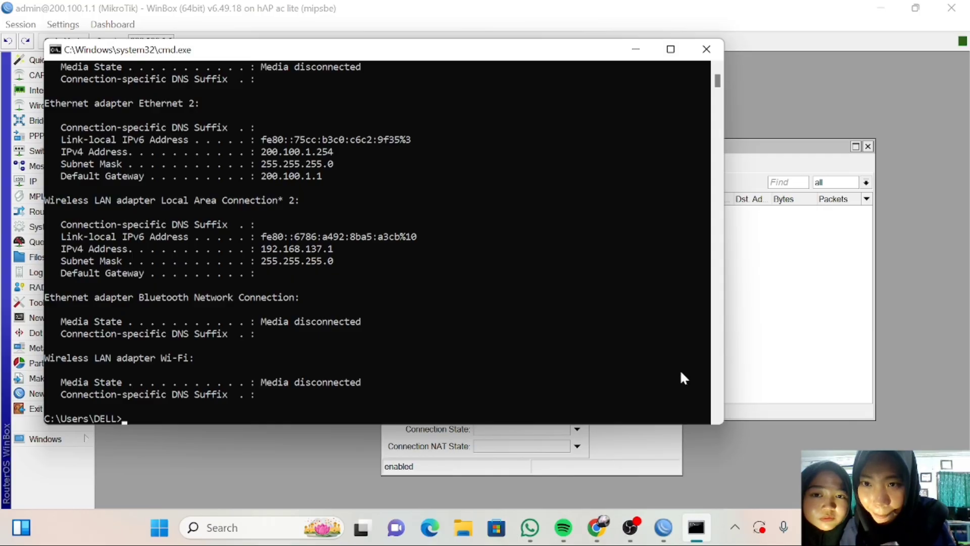
pyautogui.click(636, 49)
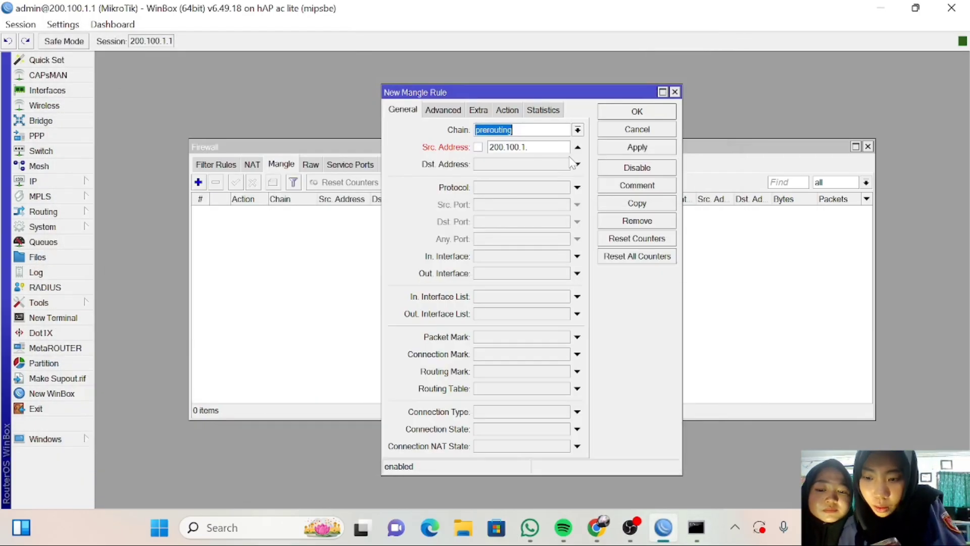
pyautogui.write('254')
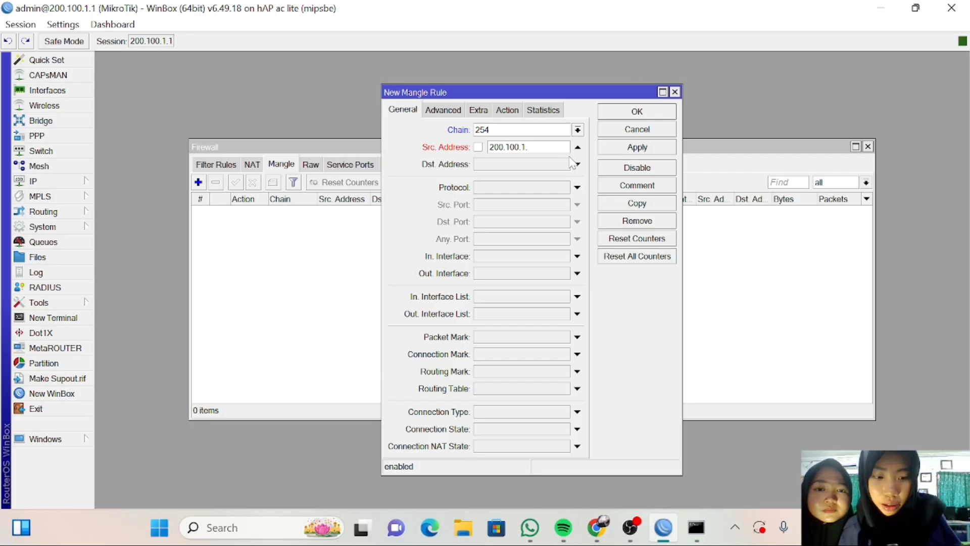
# Set the rule's chain to postrouting and Src. Address to 200.100.1.254/24.
pyautogui.press('BackSpace')
pyautogui.press('BackSpace')
pyautogui.press('BackSpace')
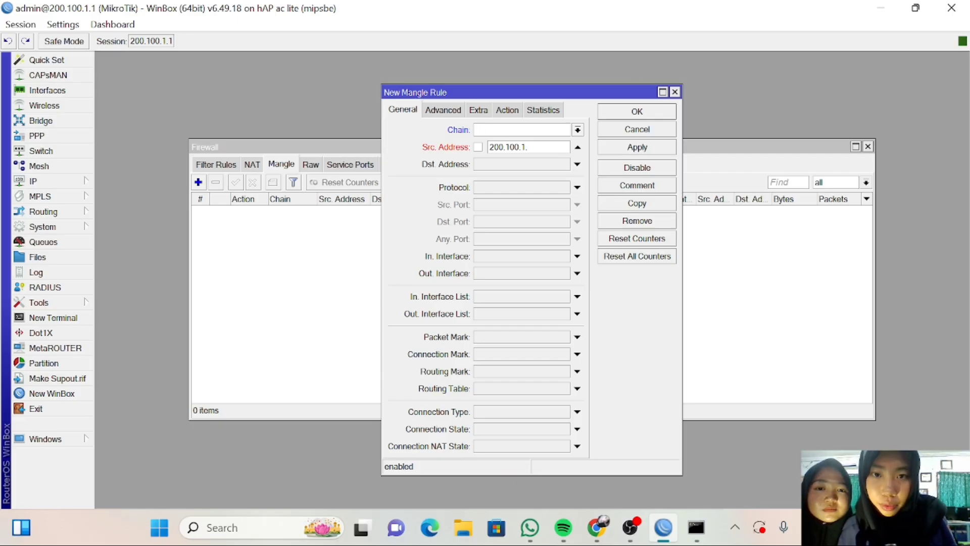
pyautogui.click(578, 131)
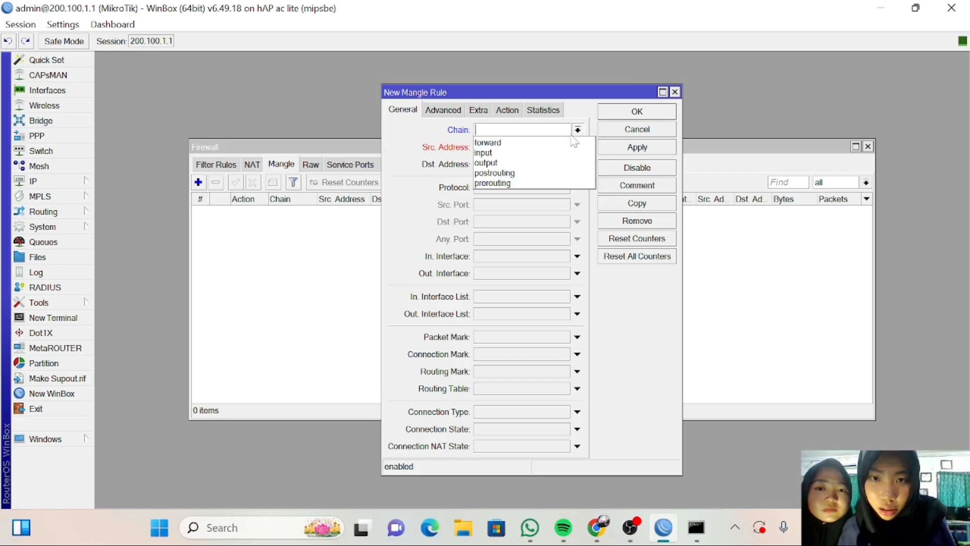
pyautogui.click(537, 173)
pyautogui.click(527, 147)
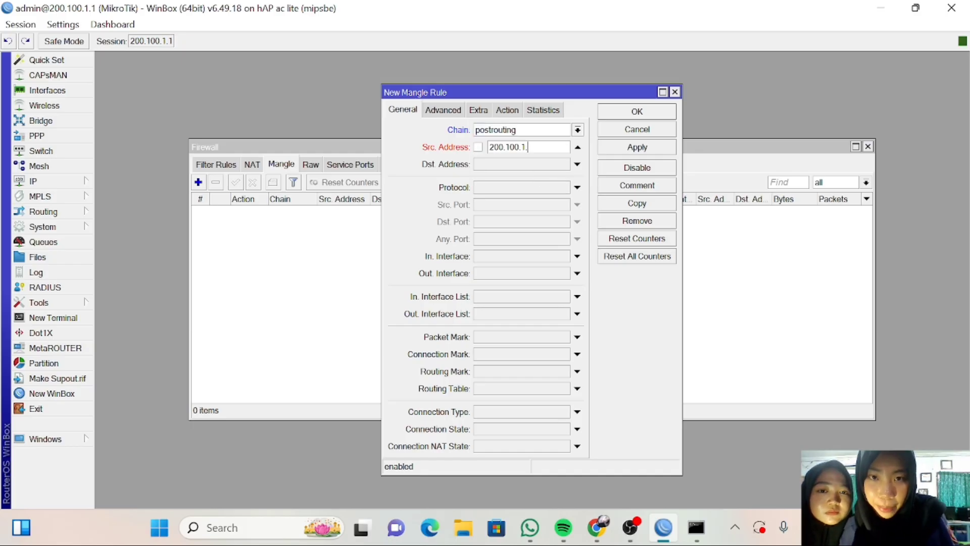
pyautogui.write('200.100.1.254')
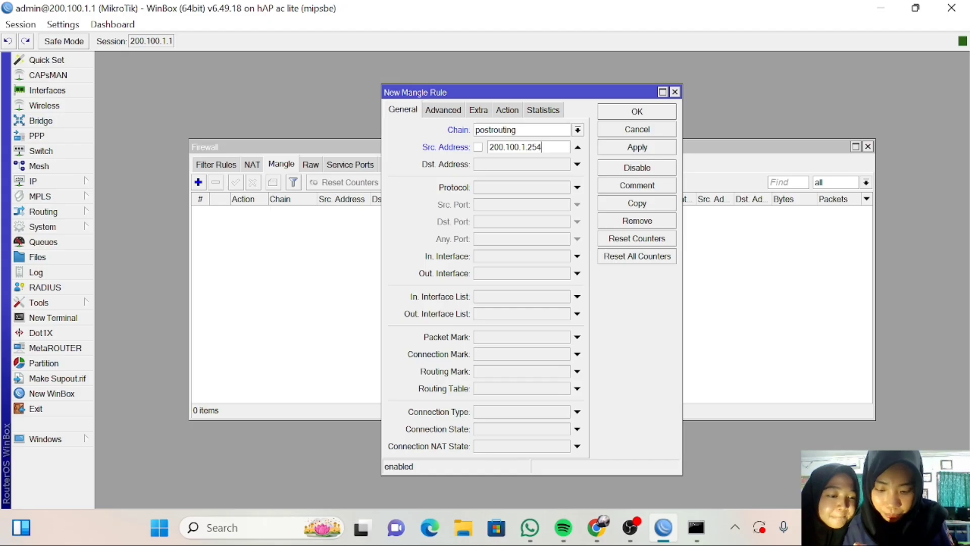
pyautogui.write('/')
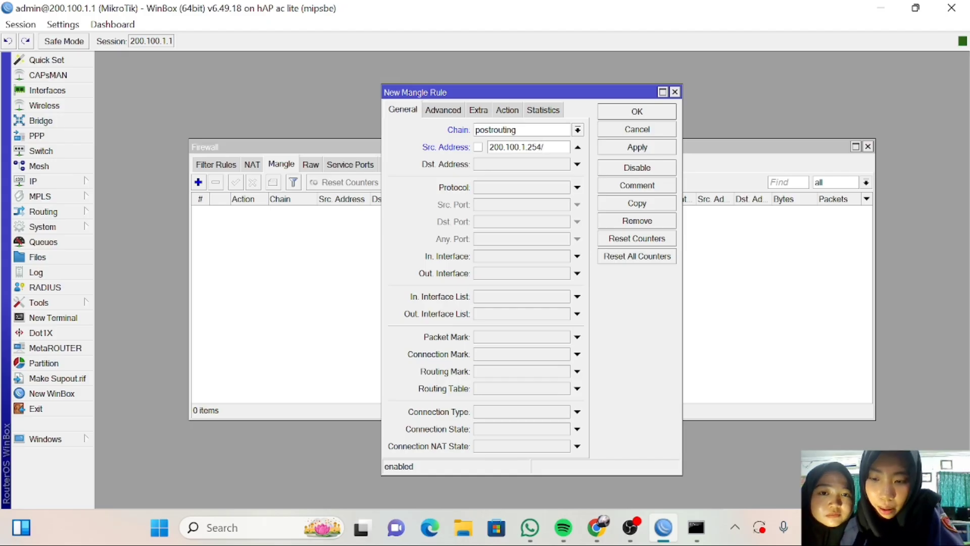
pyautogui.write('24')
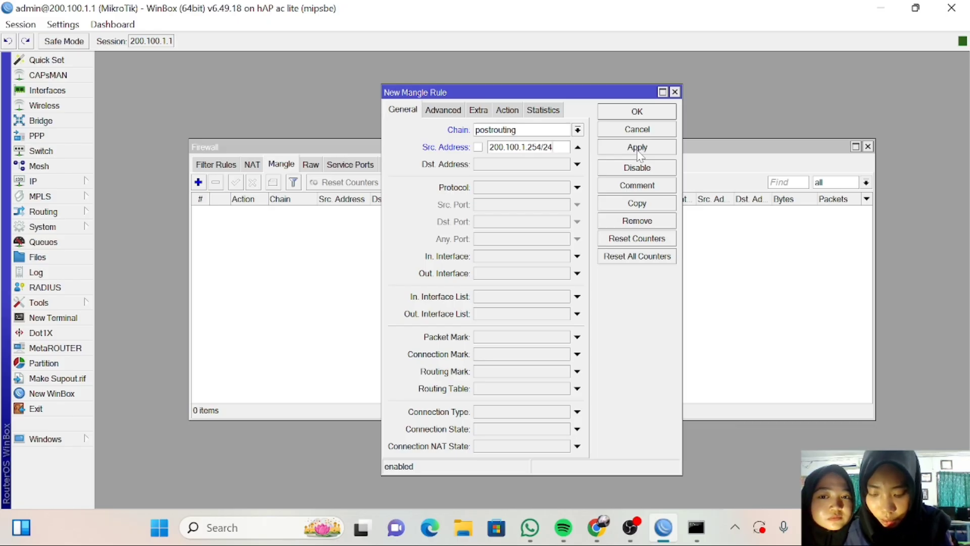
# Set the rule's incoming interface to ether2.
pyautogui.click(576, 257)
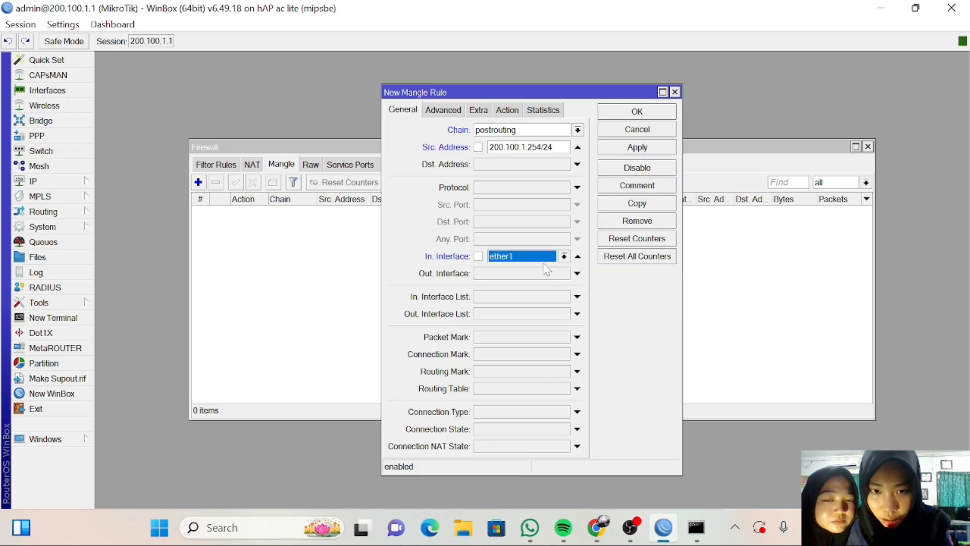
pyautogui.click(564, 256)
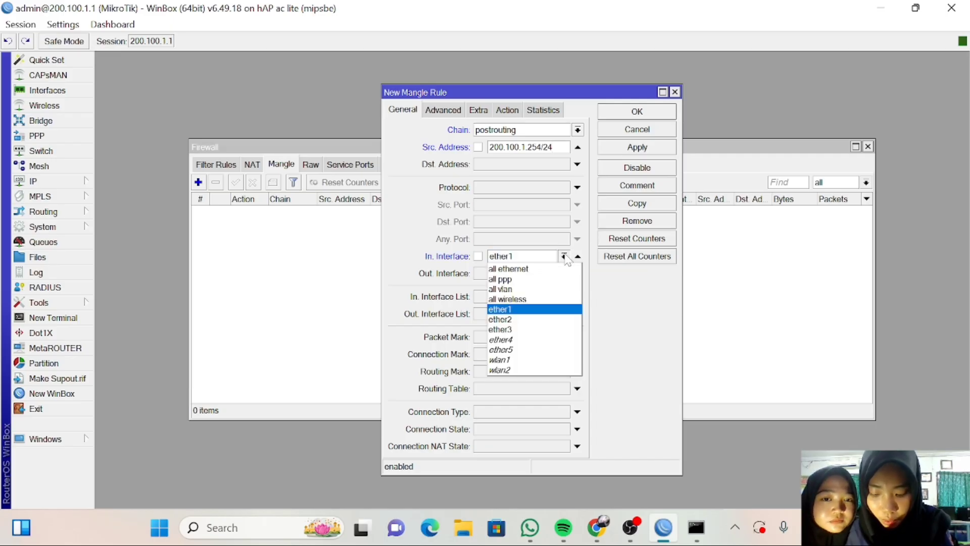
pyautogui.click(519, 320)
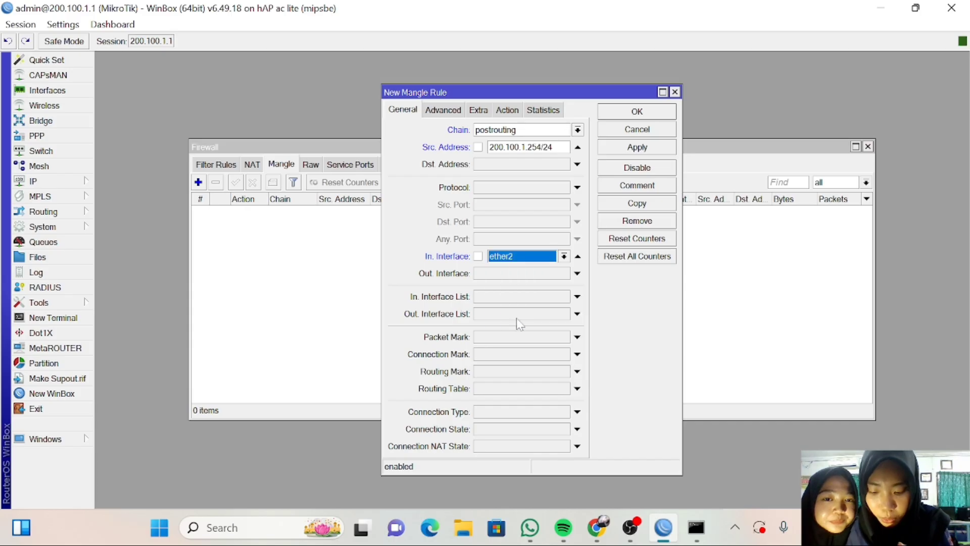
# Set the action to mark connection with new connection mark 'connection client'.
pyautogui.click(507, 110)
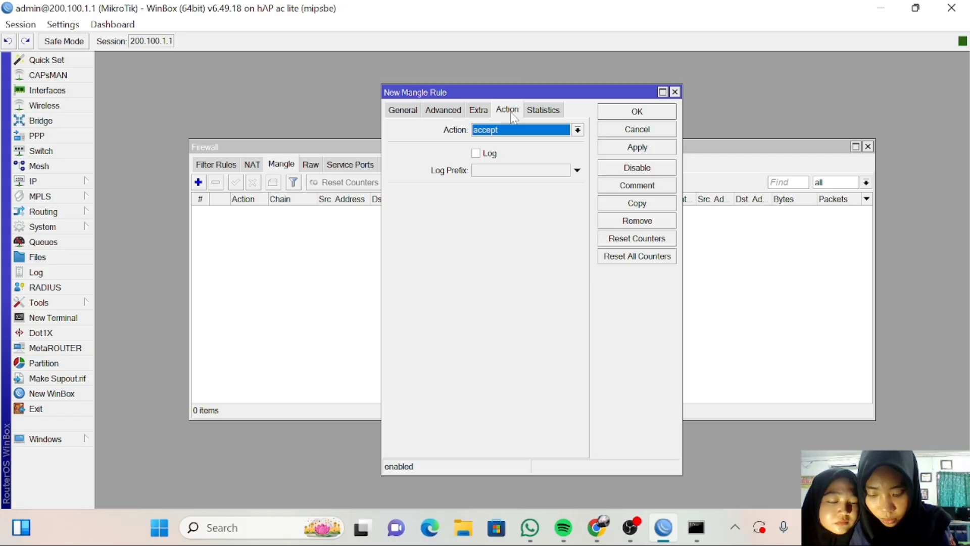
pyautogui.click(578, 130)
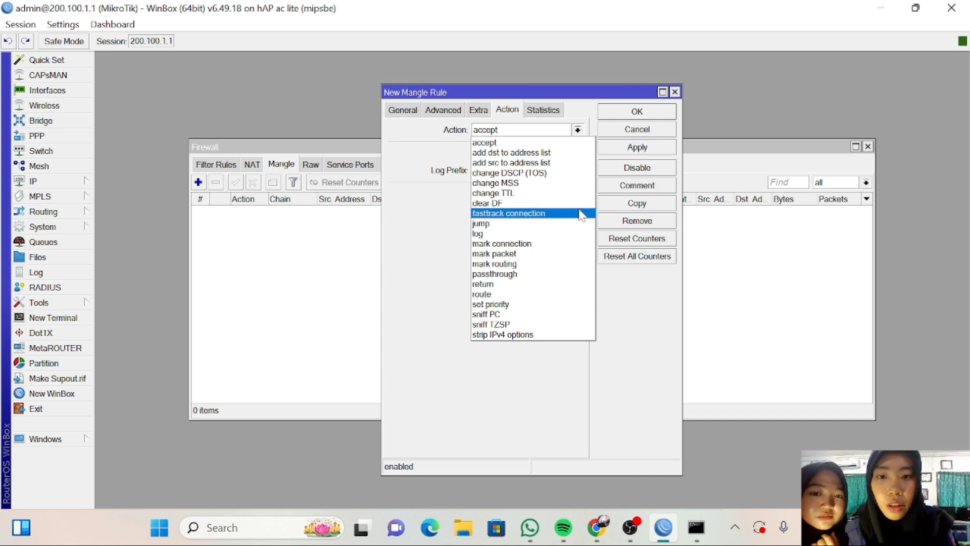
pyautogui.click(571, 244)
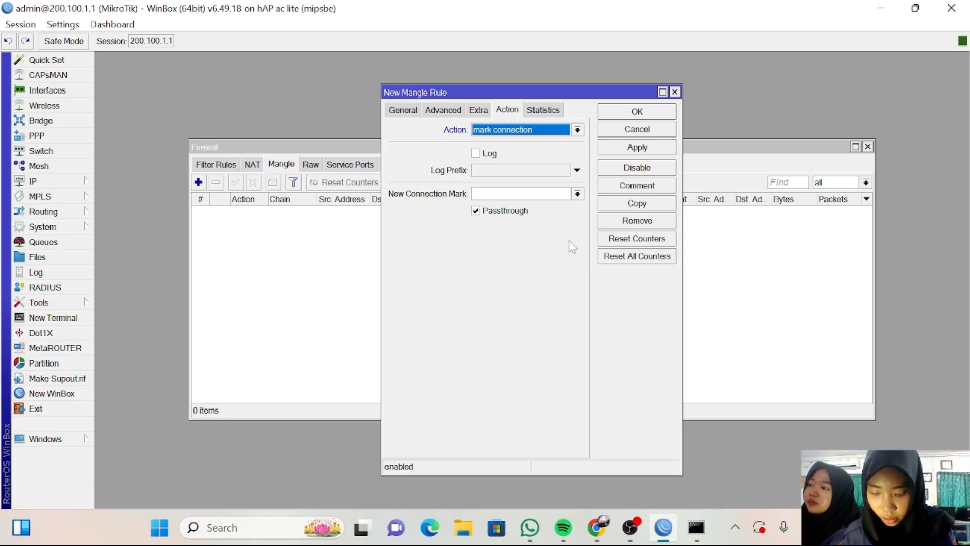
pyautogui.click(555, 194)
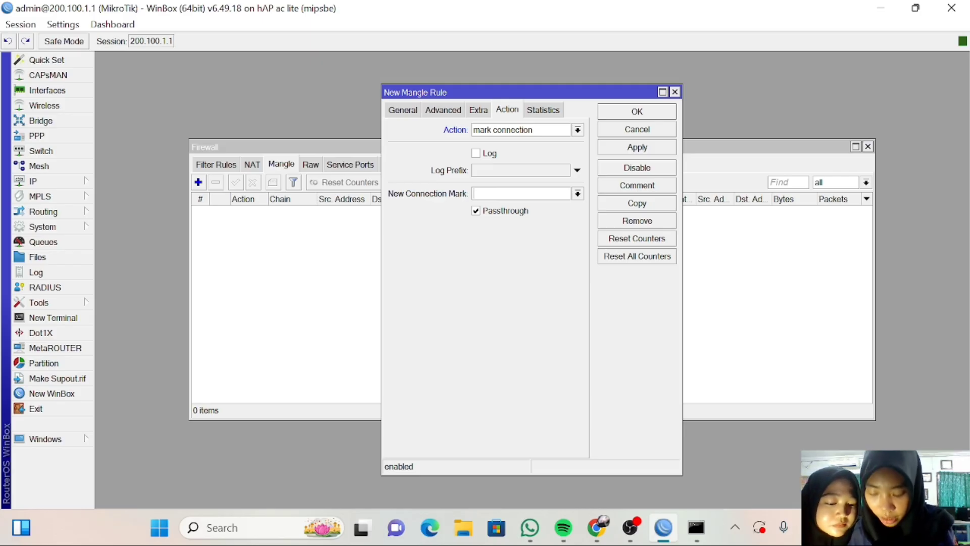
pyautogui.write('co')
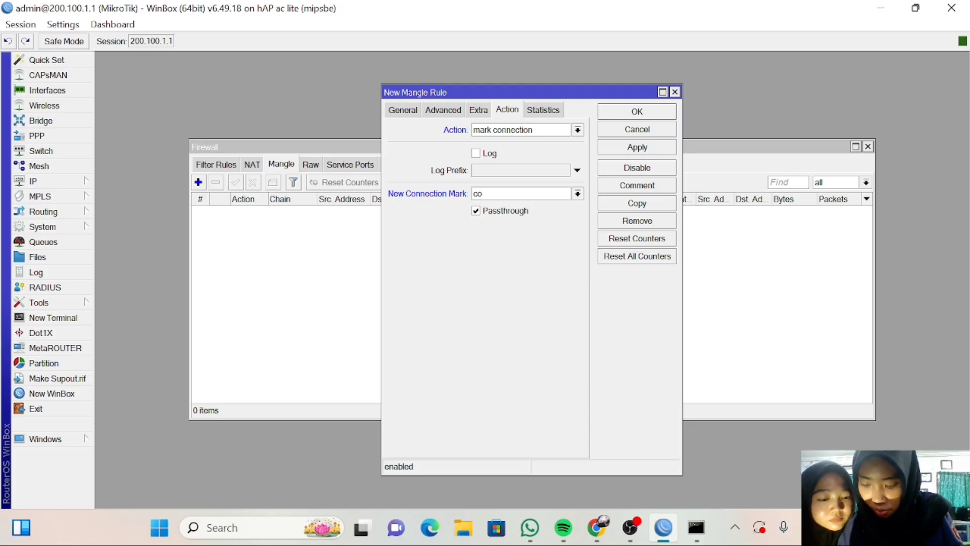
pyautogui.write('nne')
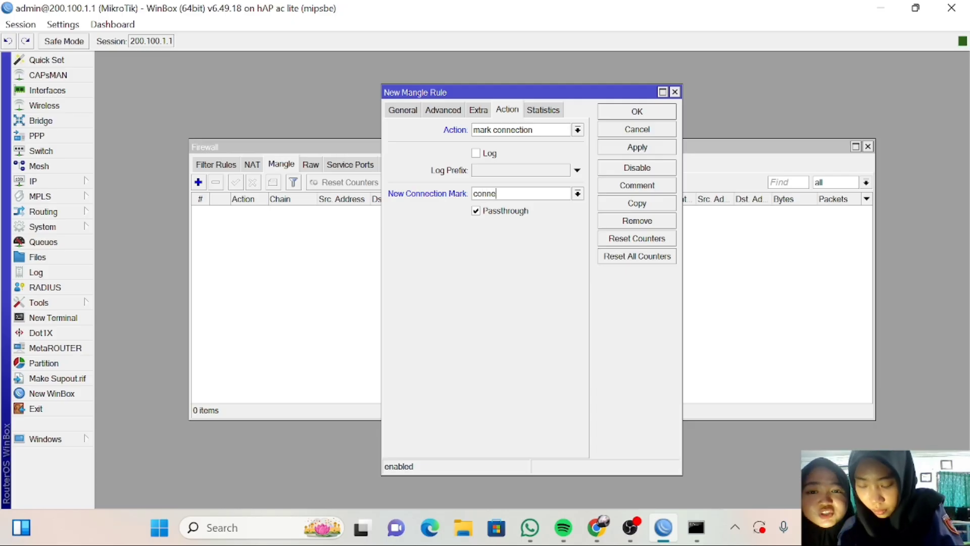
pyautogui.write('ctio')
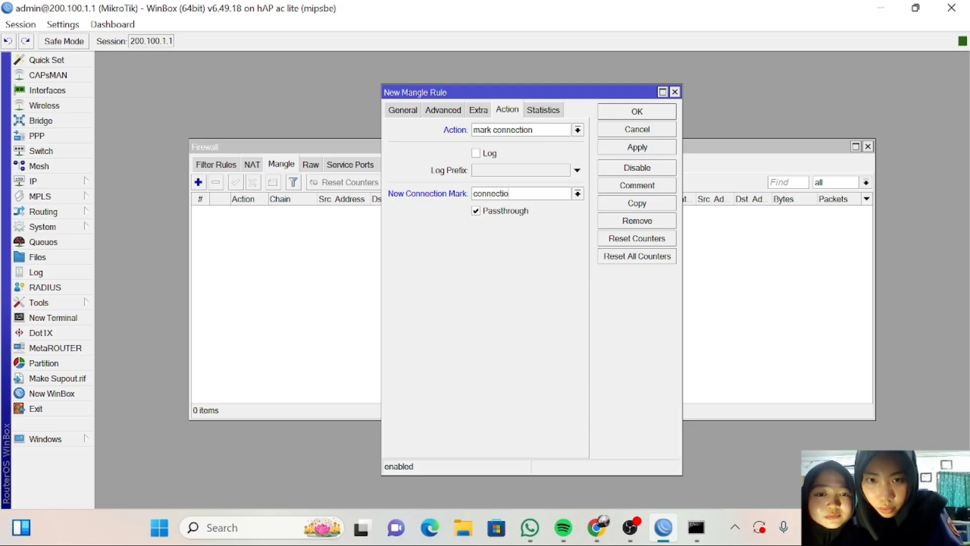
pyautogui.write('n')
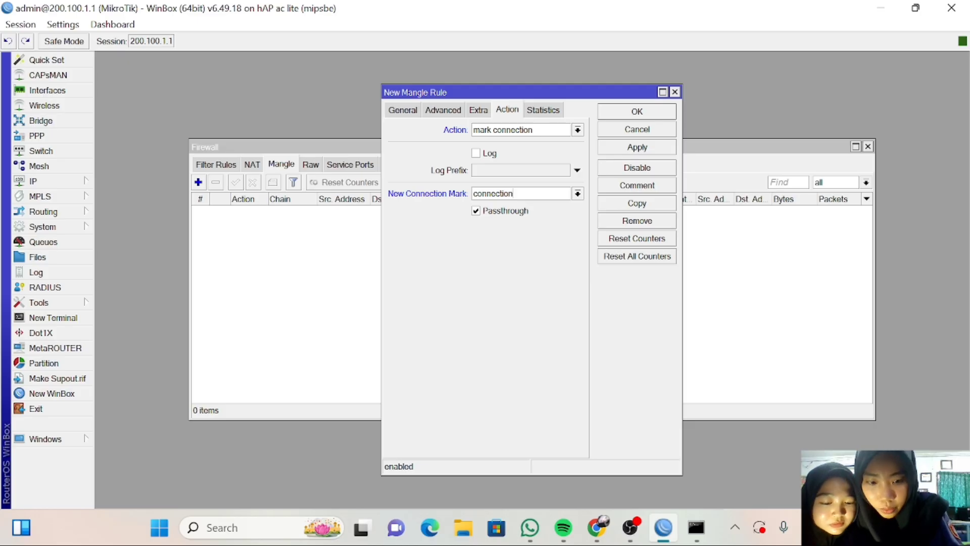
pyautogui.write(' c')
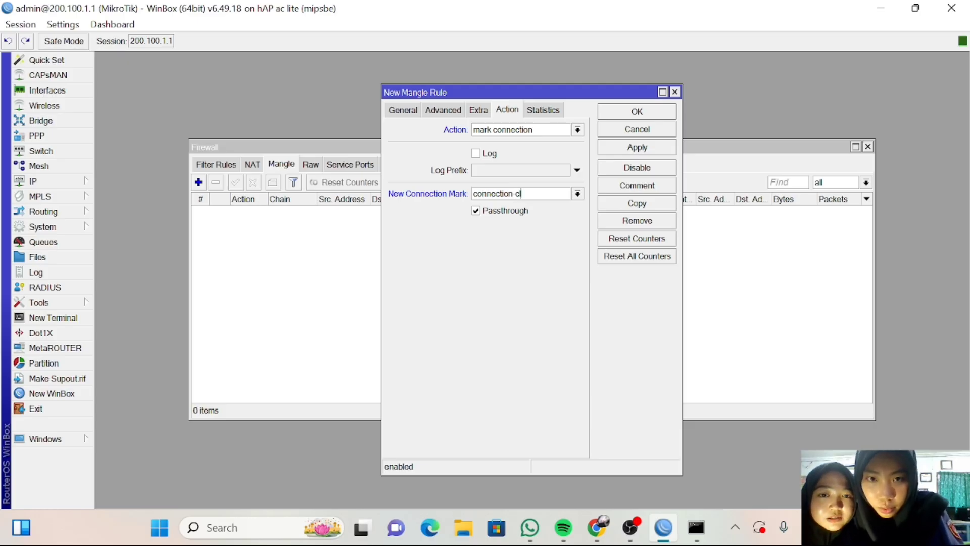
pyautogui.write('lien')
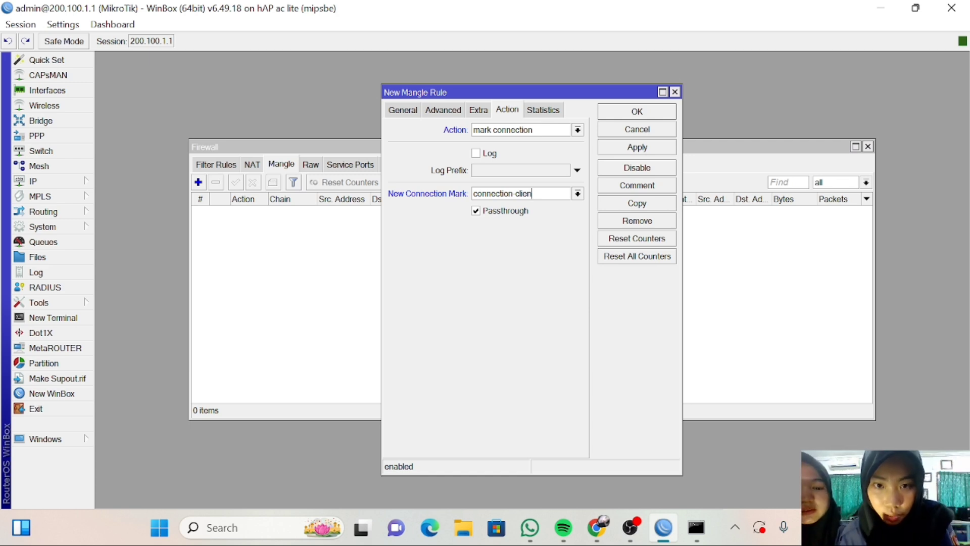
pyautogui.write('t')
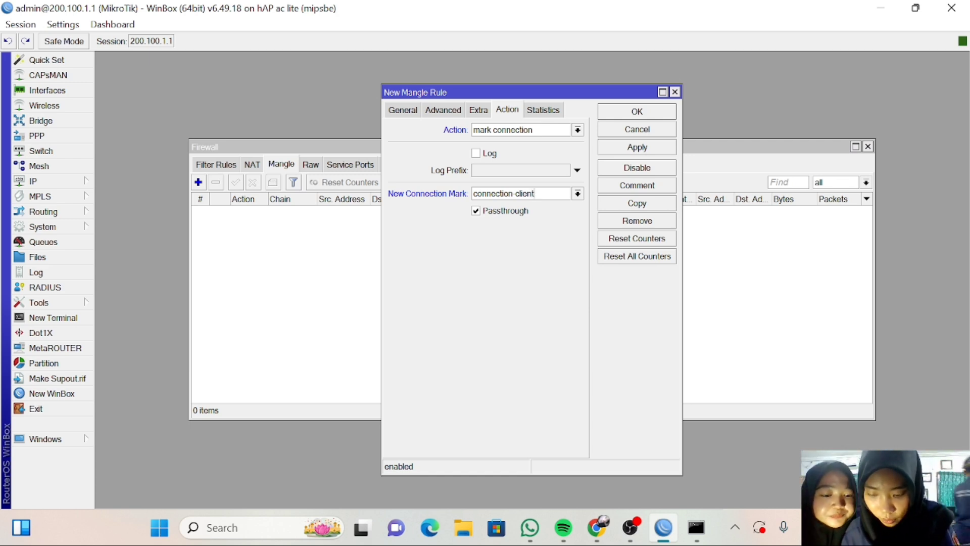
# After the chain error, switch the rule to prerouting and save it to the Mangle list.
pyautogui.click(637, 148)
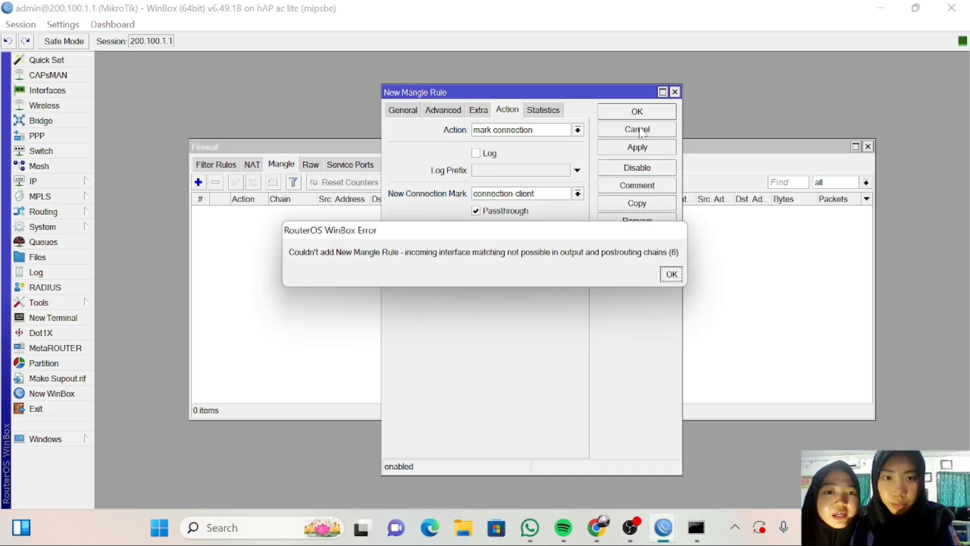
pyautogui.click(671, 274)
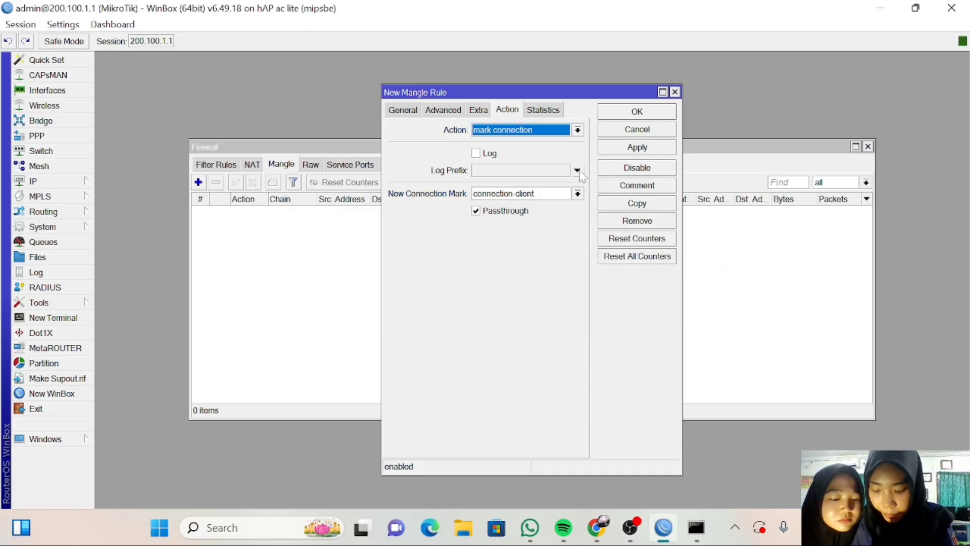
pyautogui.click(402, 110)
pyautogui.click(577, 130)
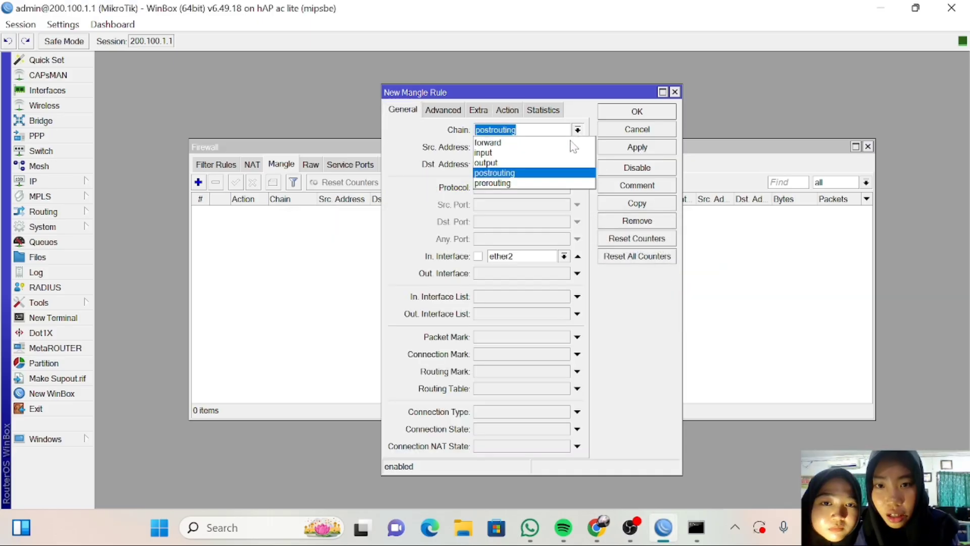
pyautogui.click(559, 184)
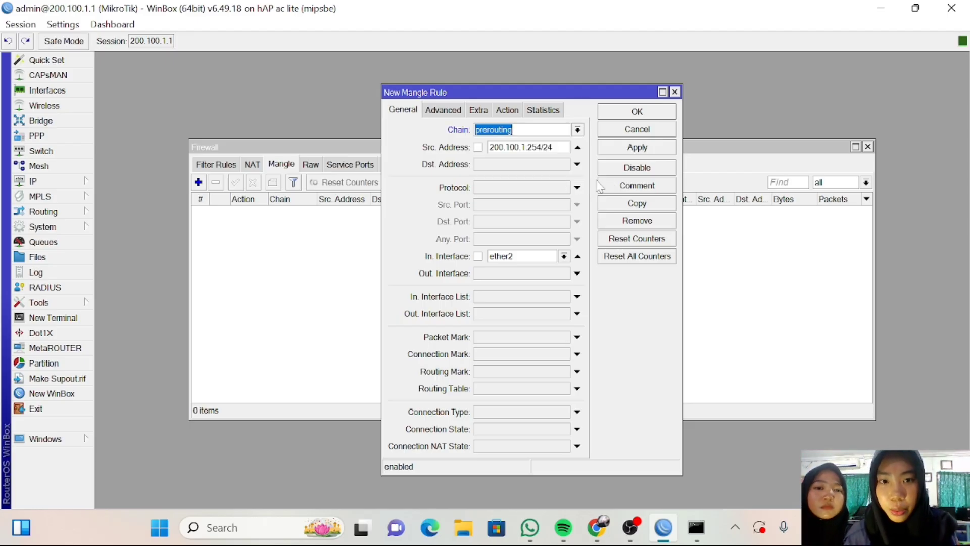
pyautogui.click(513, 110)
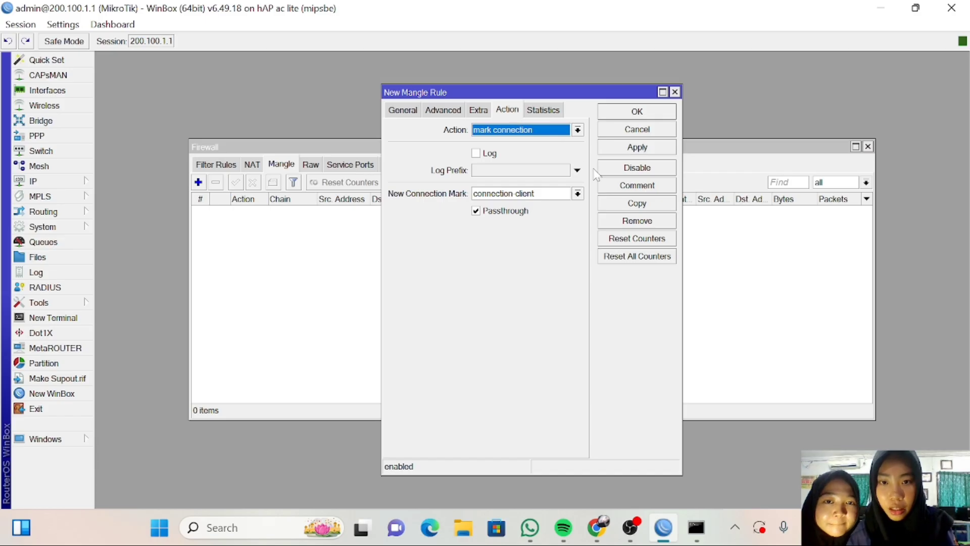
pyautogui.click(614, 150)
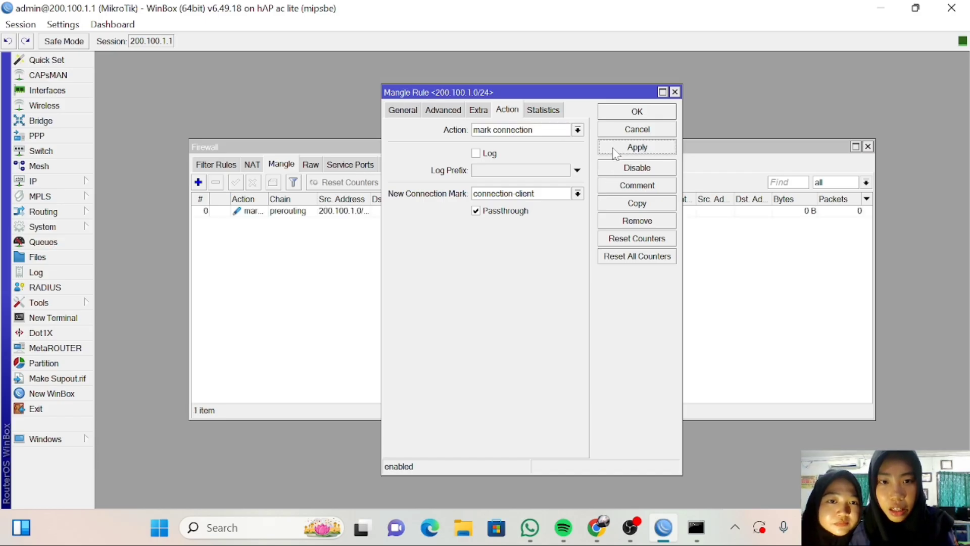
pyautogui.click(622, 114)
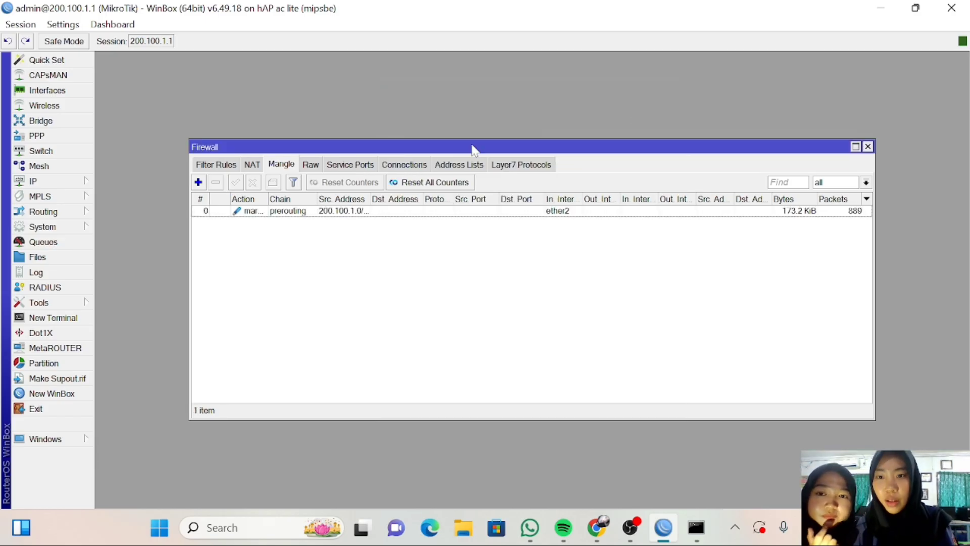
# Add a mangle rule on the forward chain matching connection mark connection-client.
pyautogui.click(199, 183)
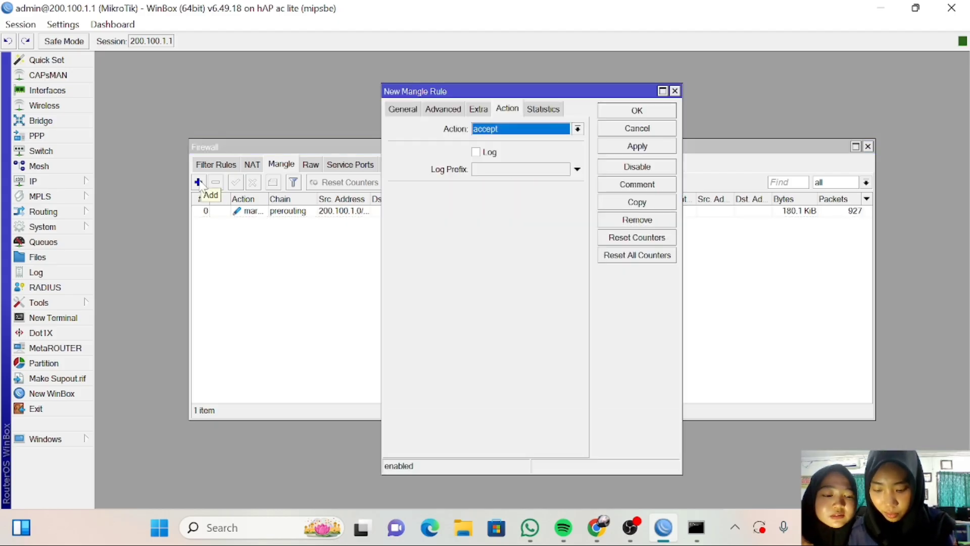
pyautogui.click(397, 111)
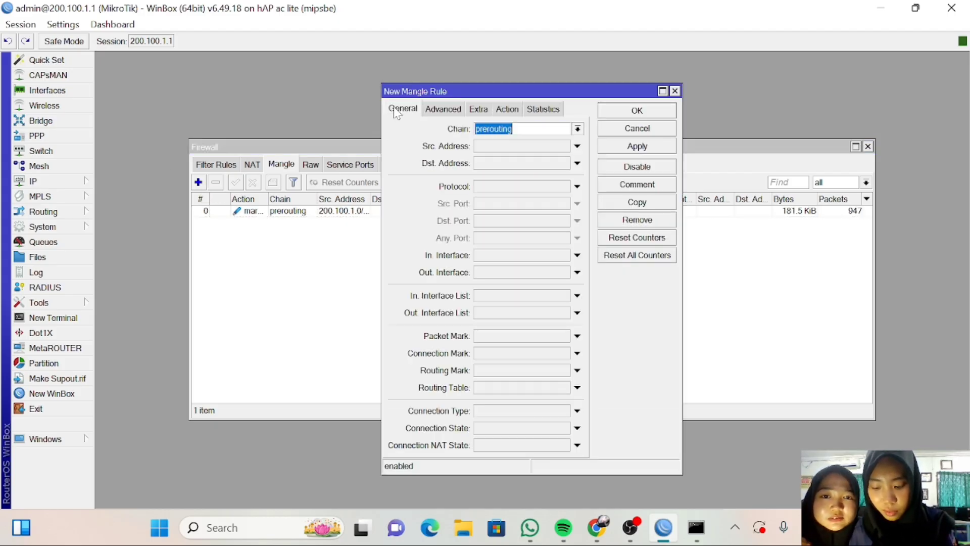
pyautogui.click(577, 129)
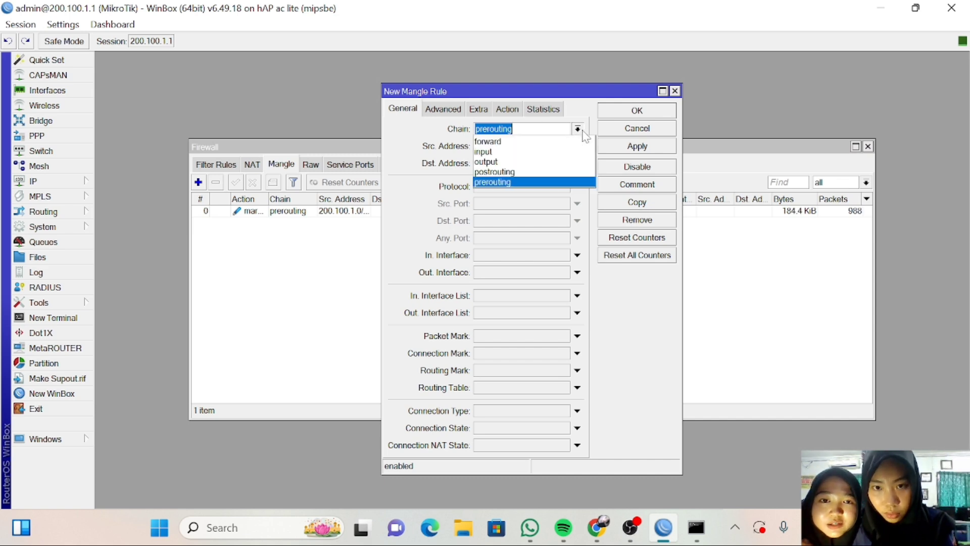
pyautogui.click(546, 146)
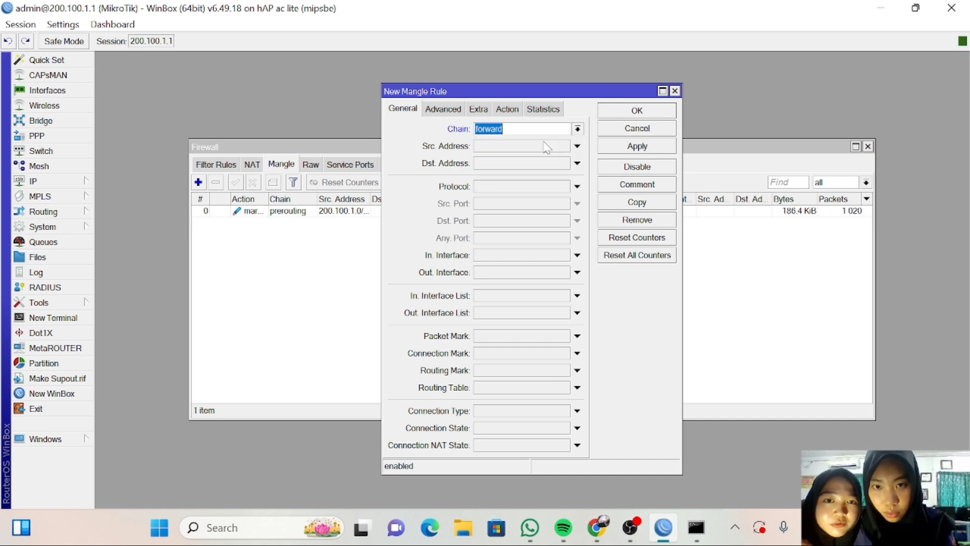
pyautogui.click(578, 353)
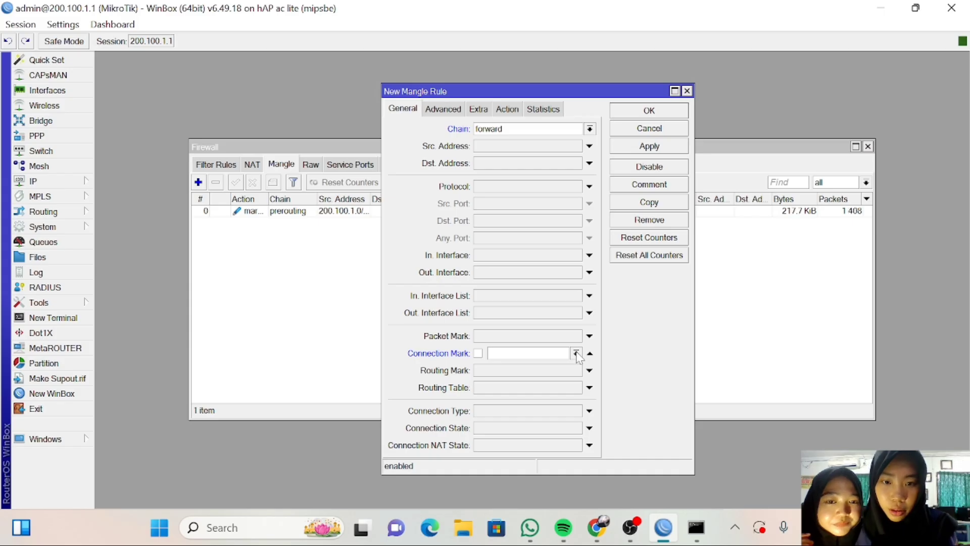
pyautogui.click(576, 354)
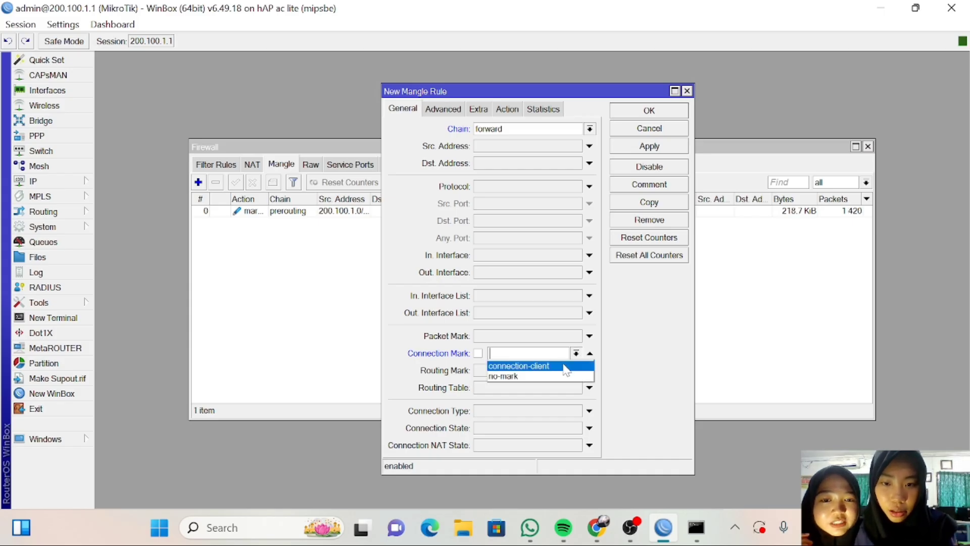
pyautogui.click(564, 365)
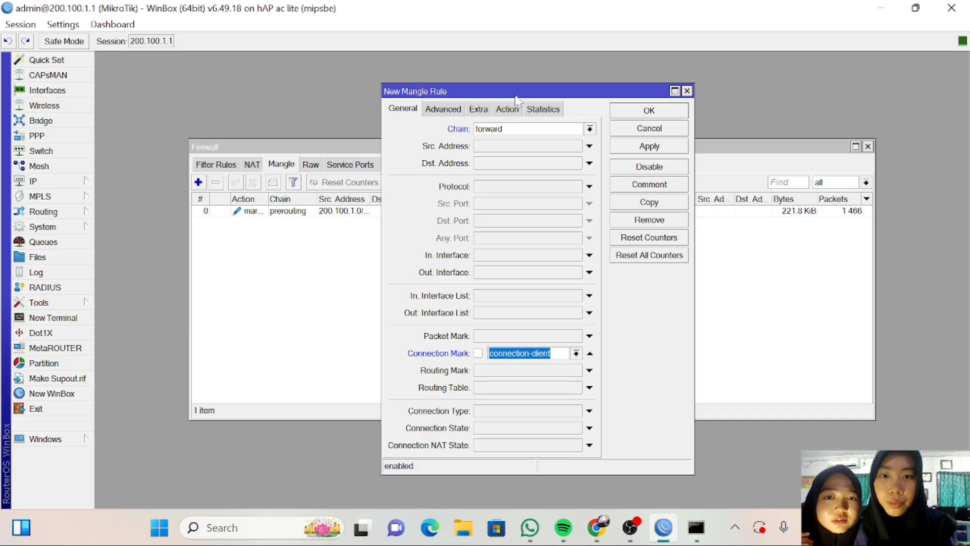
pyautogui.click(513, 109)
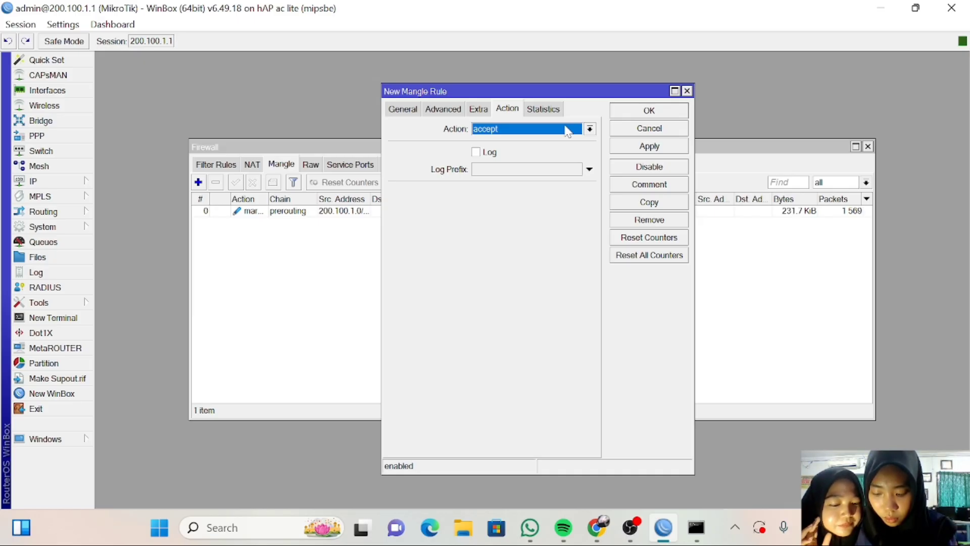
# Set the action to mark packet with new packet mark packet-client and save the rule.
pyautogui.click(590, 129)
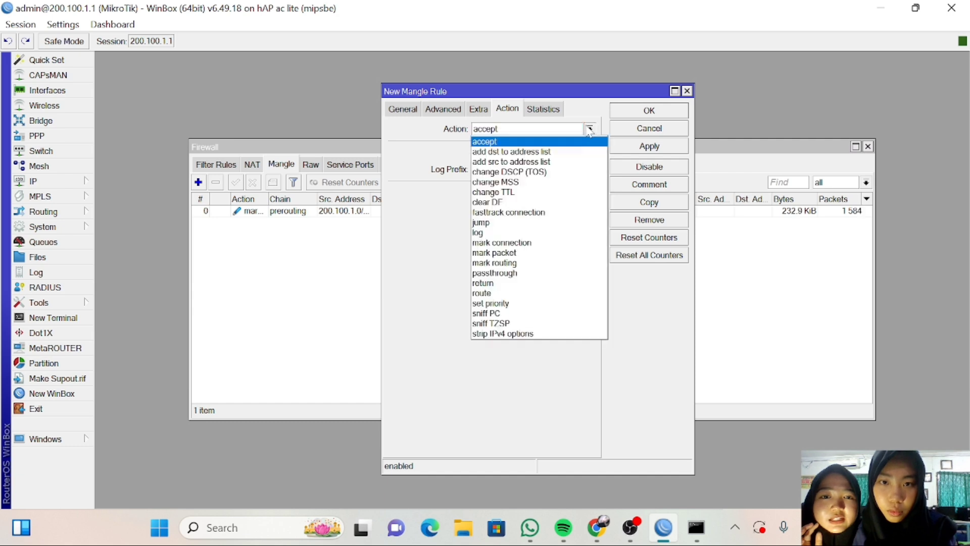
pyautogui.click(558, 255)
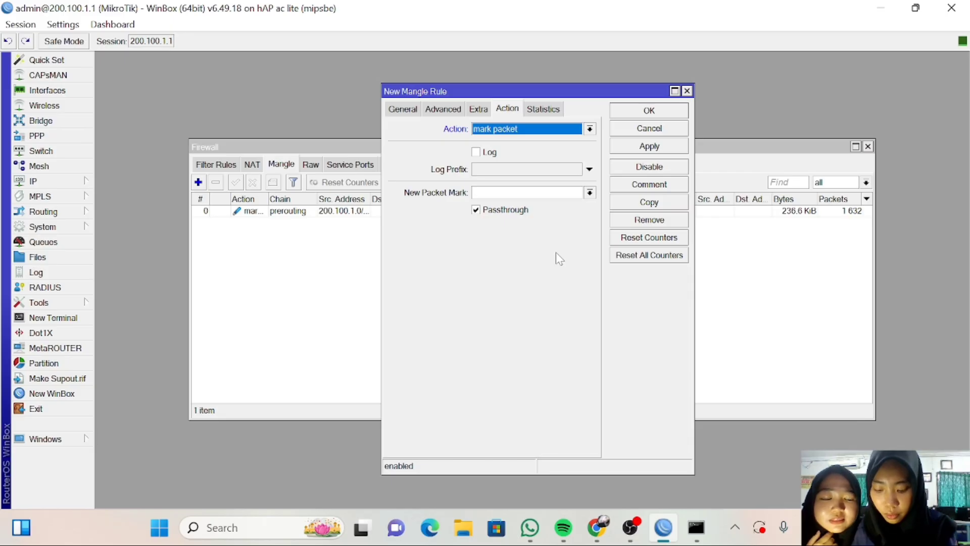
pyautogui.click(526, 193)
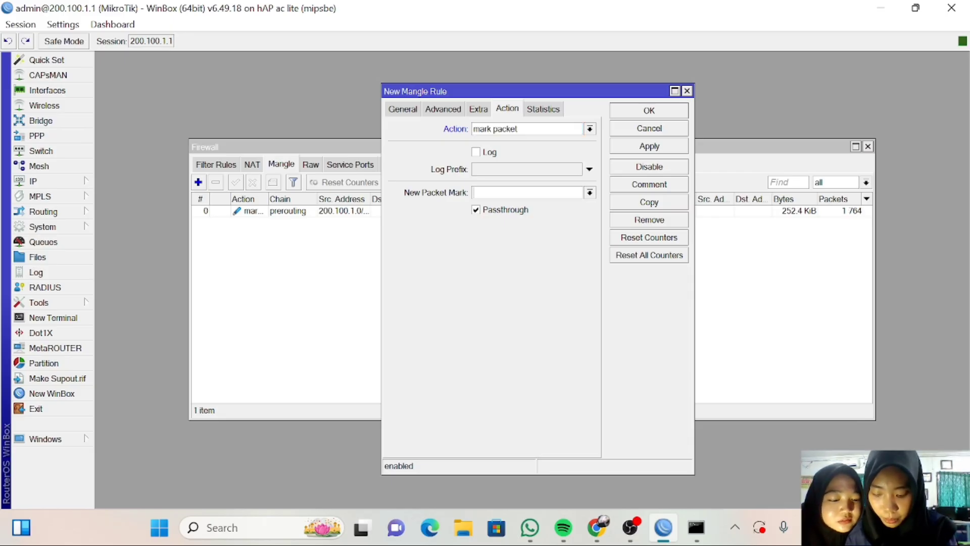
pyautogui.write('p')
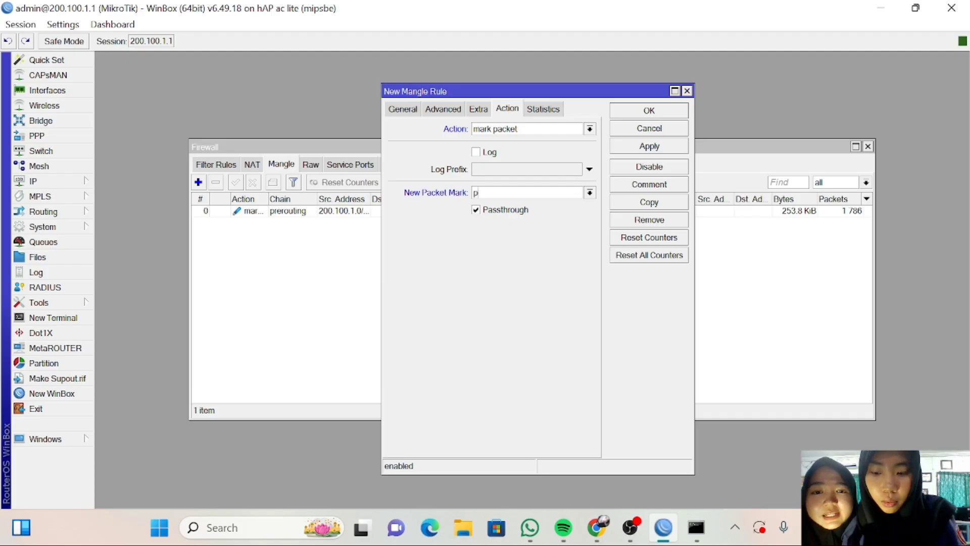
pyautogui.write('a')
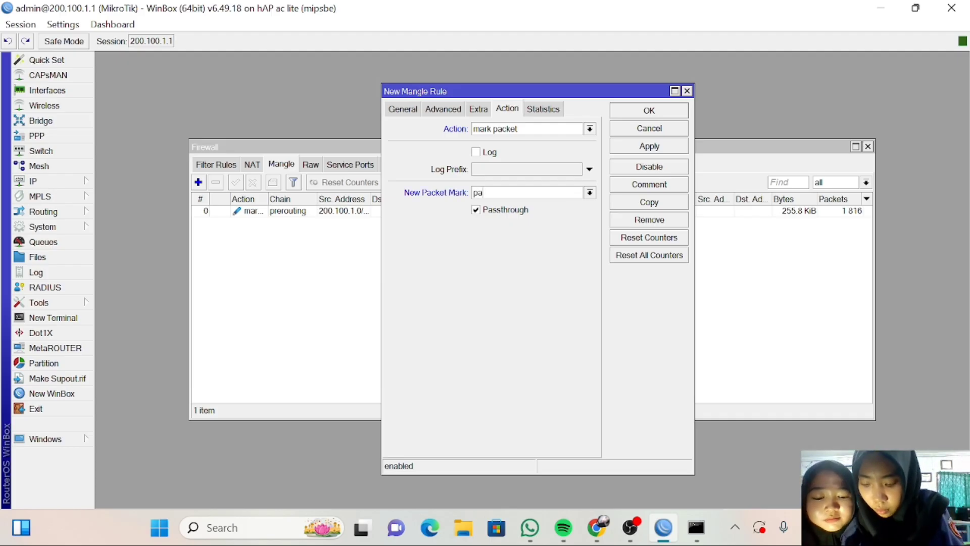
pyautogui.write('ck')
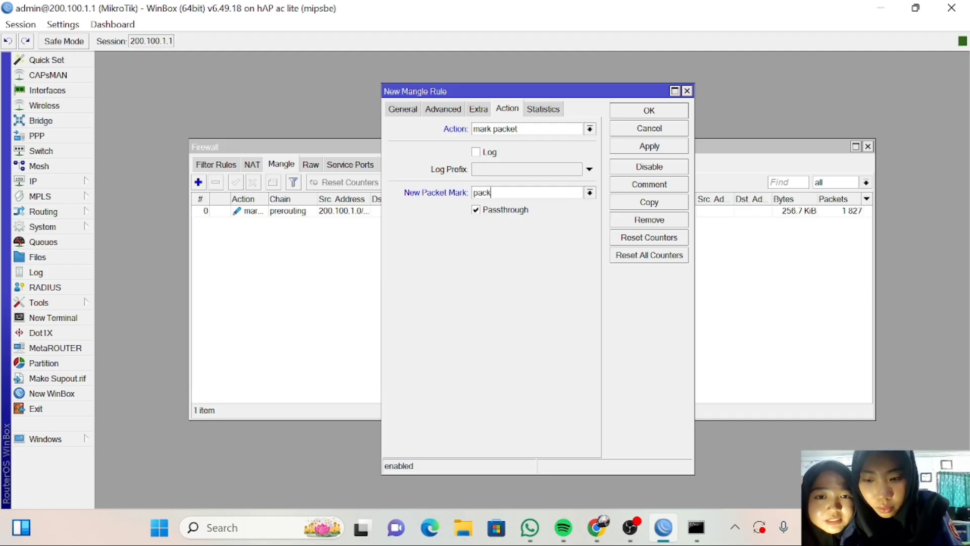
pyautogui.write('et')
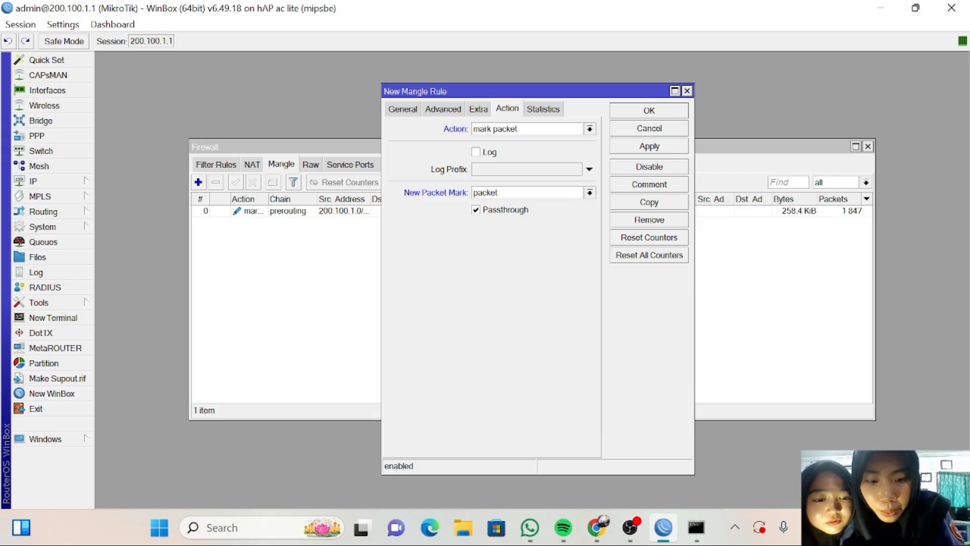
pyautogui.write('-cl')
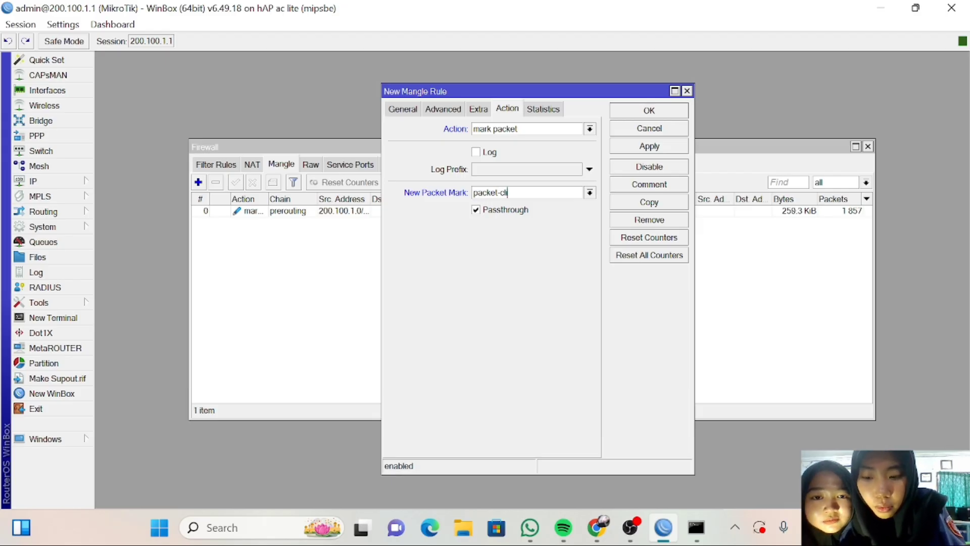
pyautogui.write('ient')
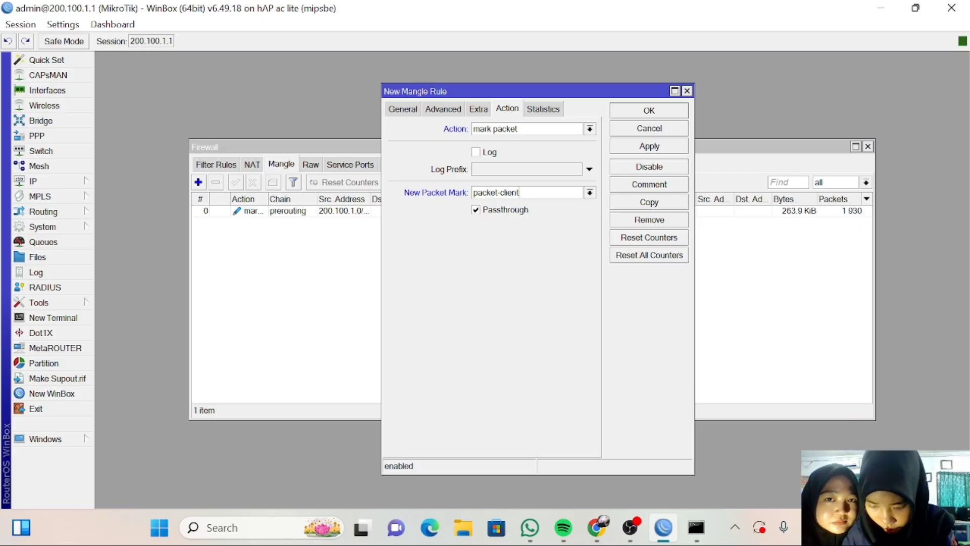
pyautogui.click(641, 151)
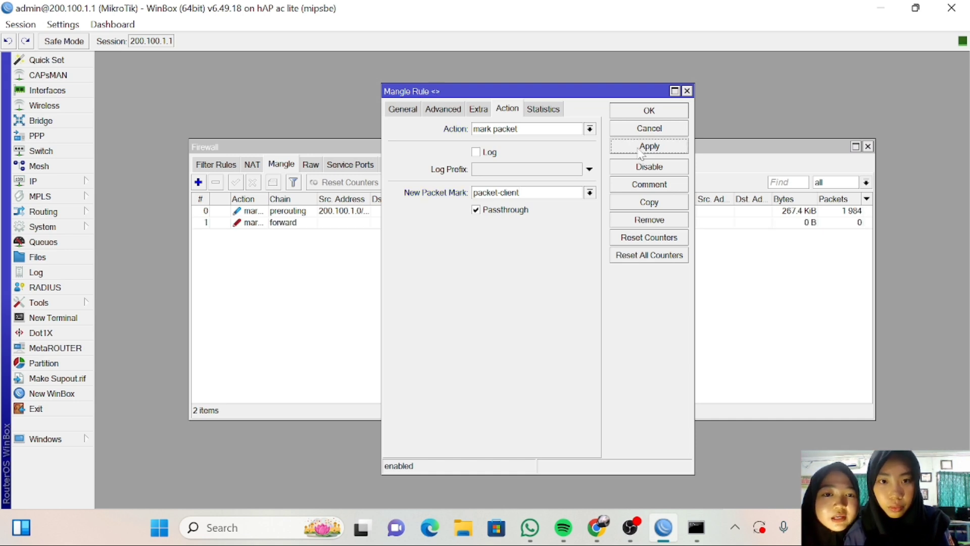
pyautogui.click(648, 112)
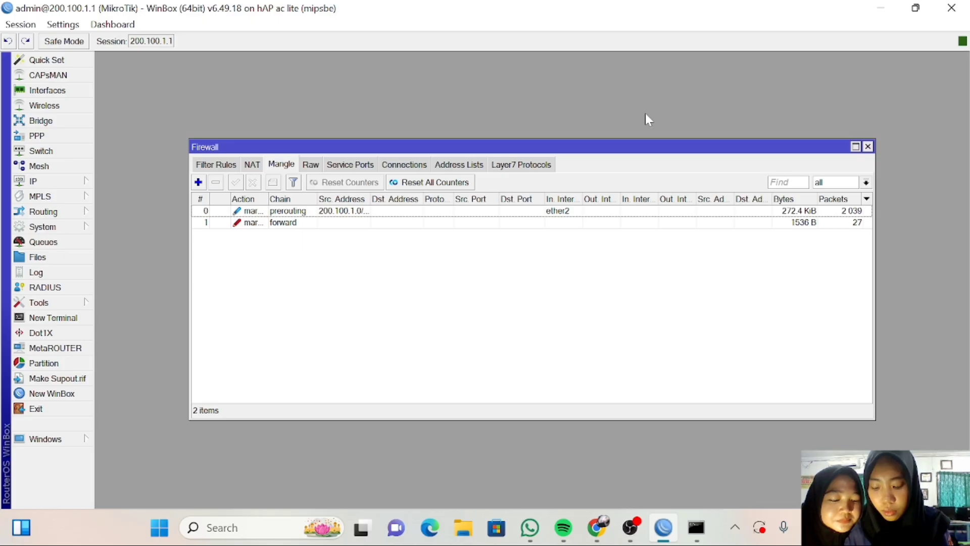
# Add a third mangle rule with incoming interface ether3.
pyautogui.click(199, 182)
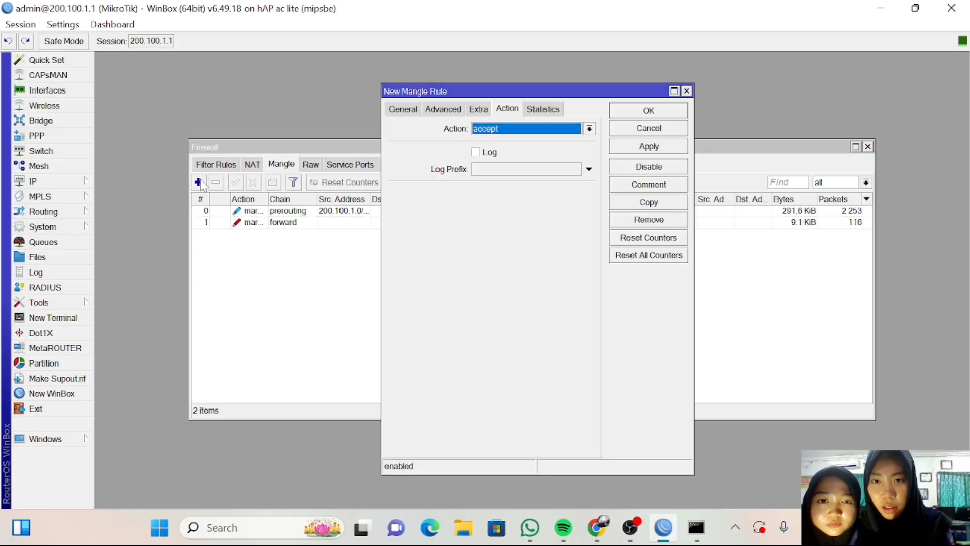
pyautogui.click(408, 113)
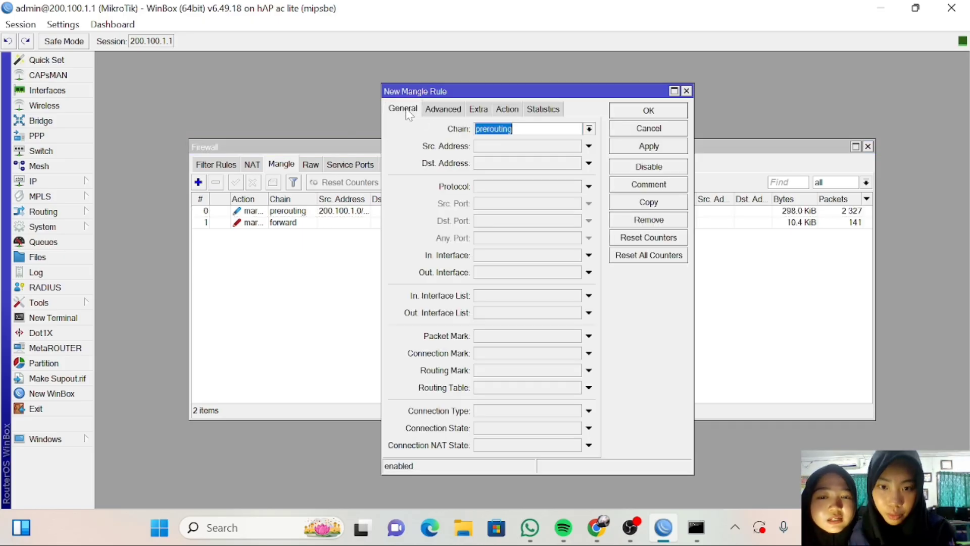
pyautogui.click(589, 256)
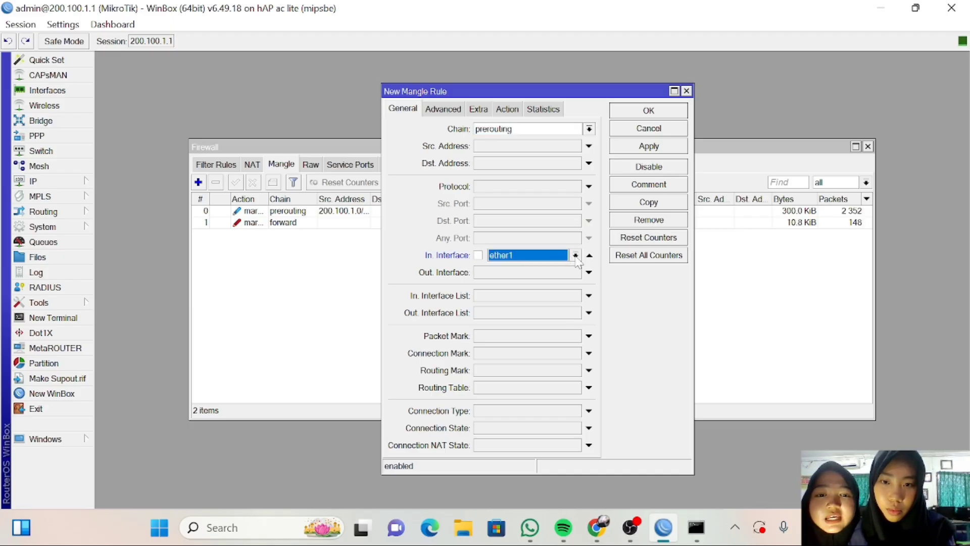
pyautogui.click(575, 256)
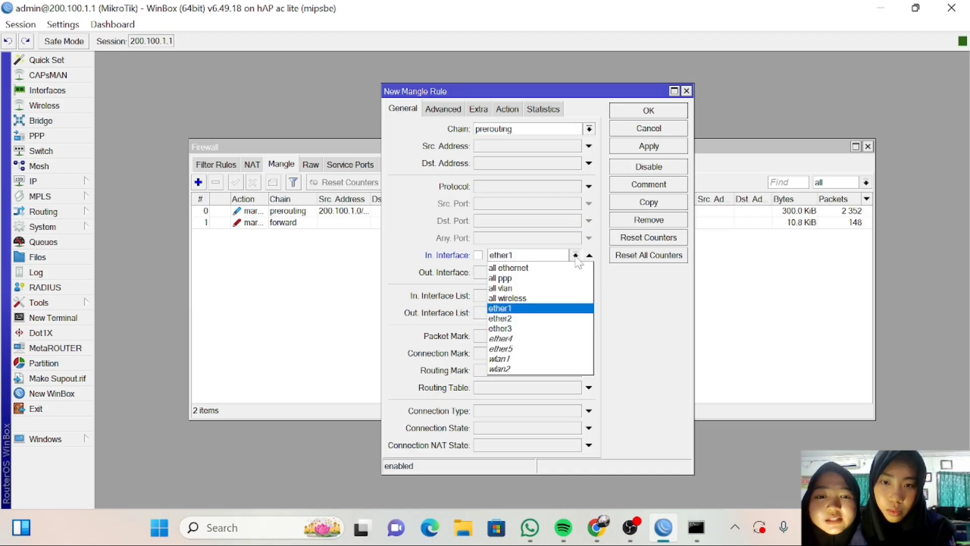
pyautogui.click(552, 329)
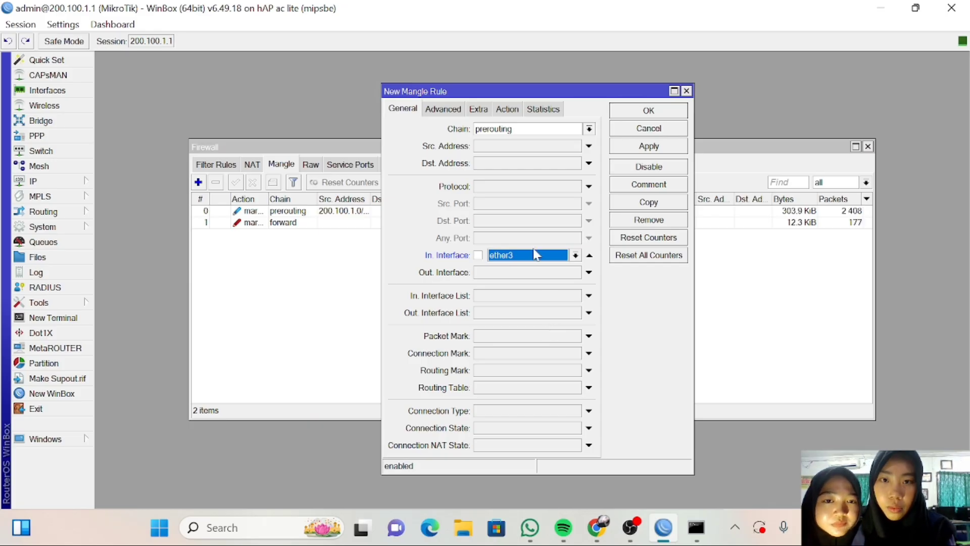
# Make the ether3 rule mark connections with connection-client and save it.
pyautogui.click(508, 110)
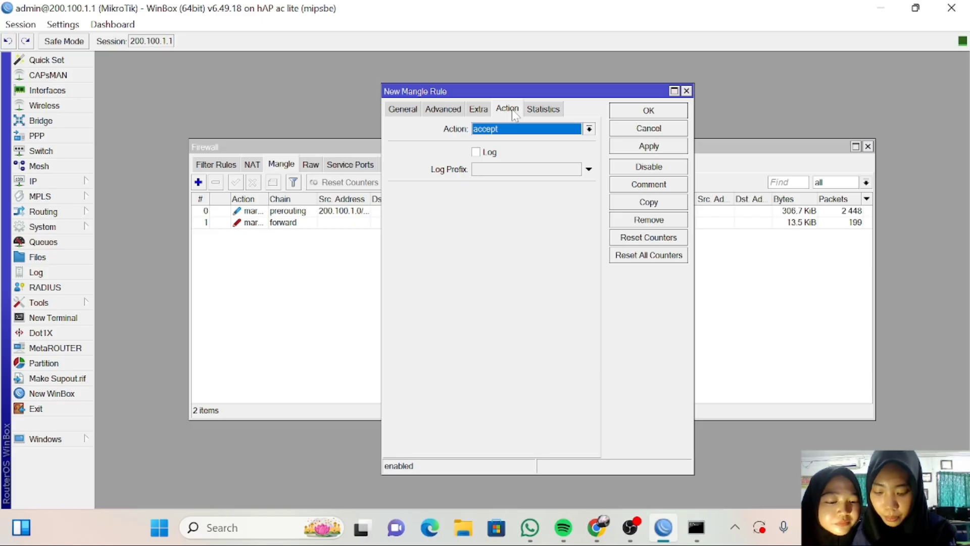
pyautogui.click(589, 129)
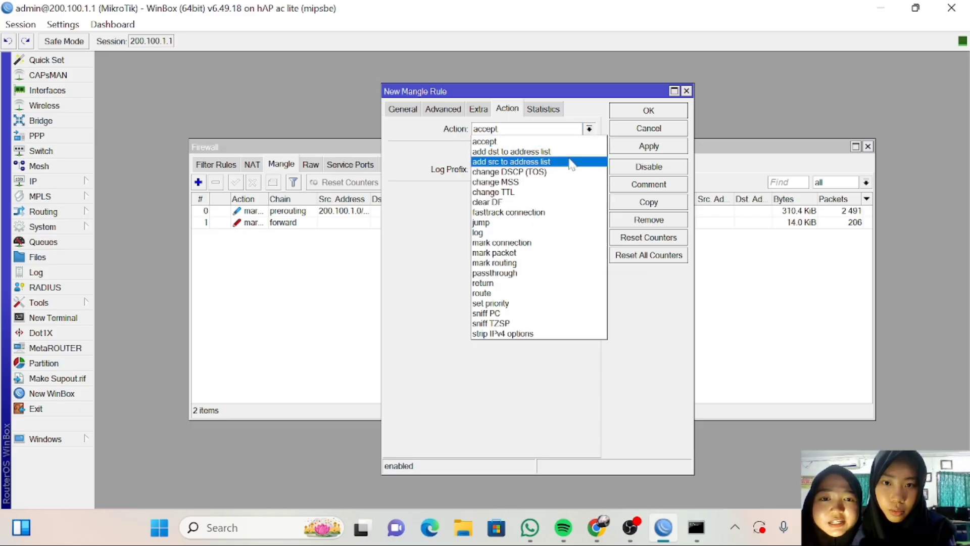
pyautogui.click(553, 244)
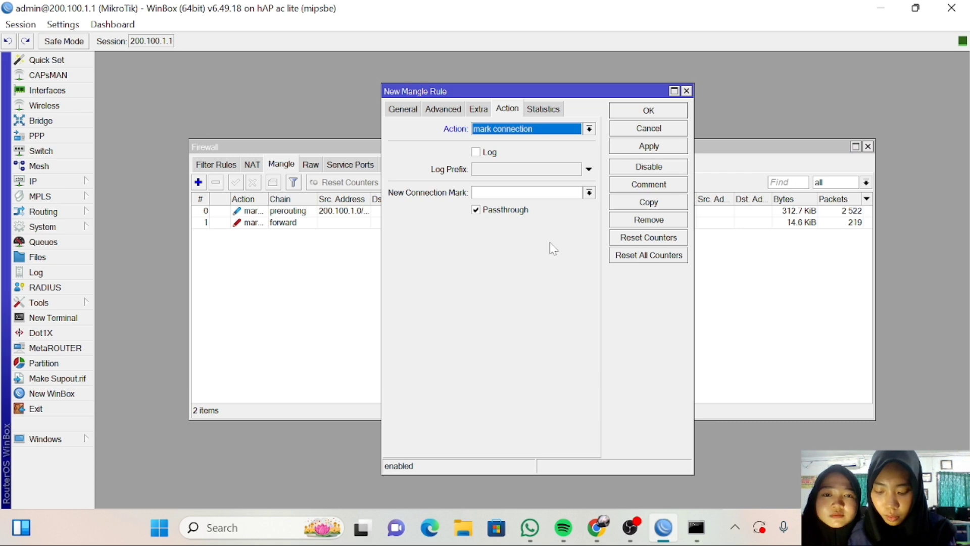
pyautogui.click(589, 192)
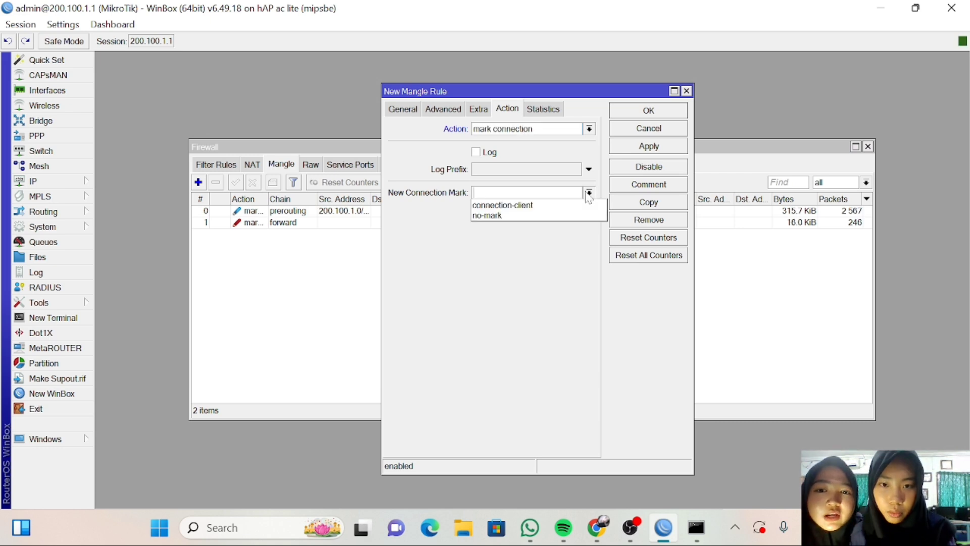
pyautogui.click(566, 204)
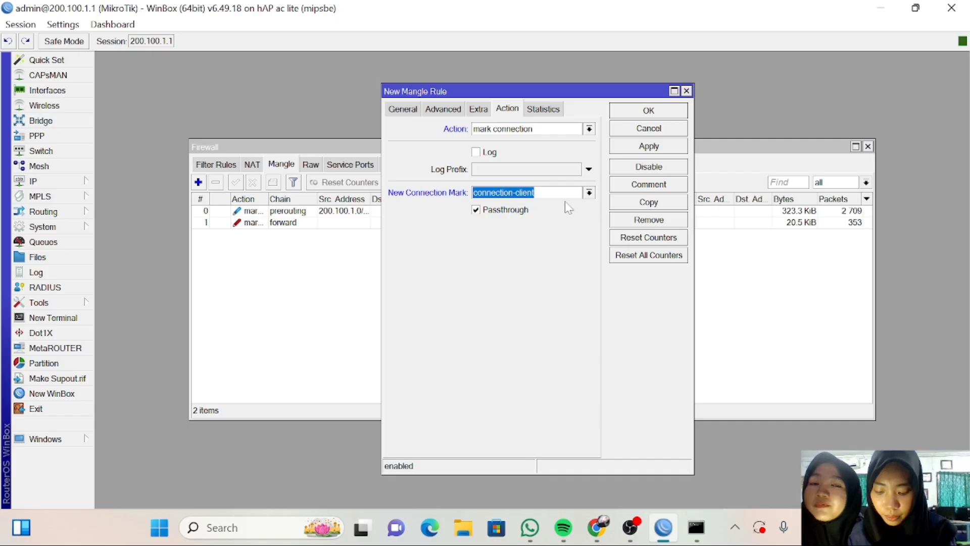
pyautogui.click(629, 151)
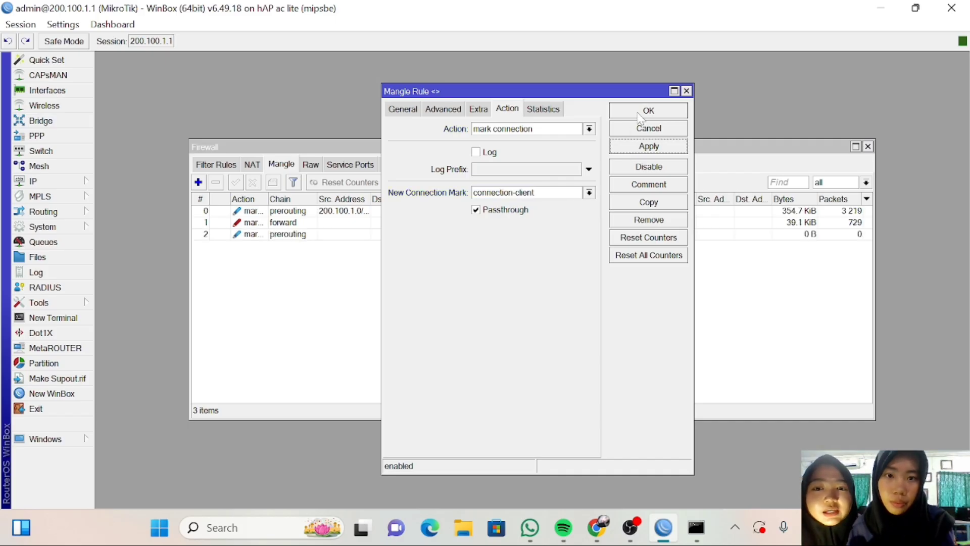
pyautogui.click(639, 113)
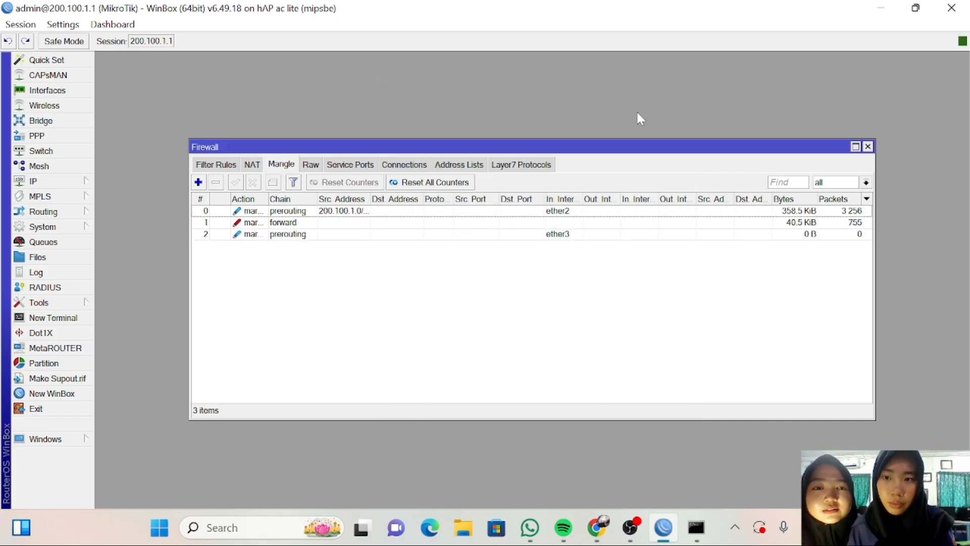
# Uncheck Passthrough on the forward packet-client rule and save the change.
pyautogui.click(551, 226)
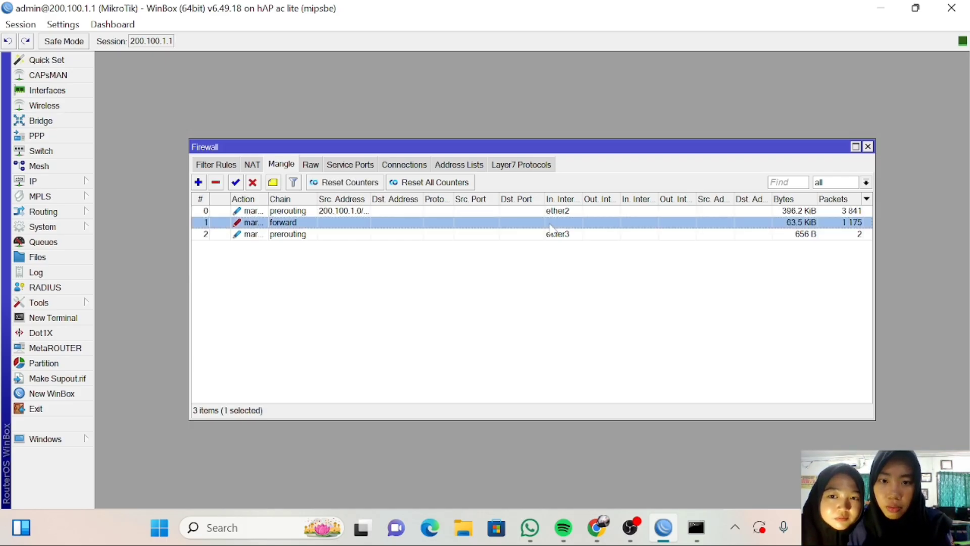
pyautogui.doubleClick(550, 225)
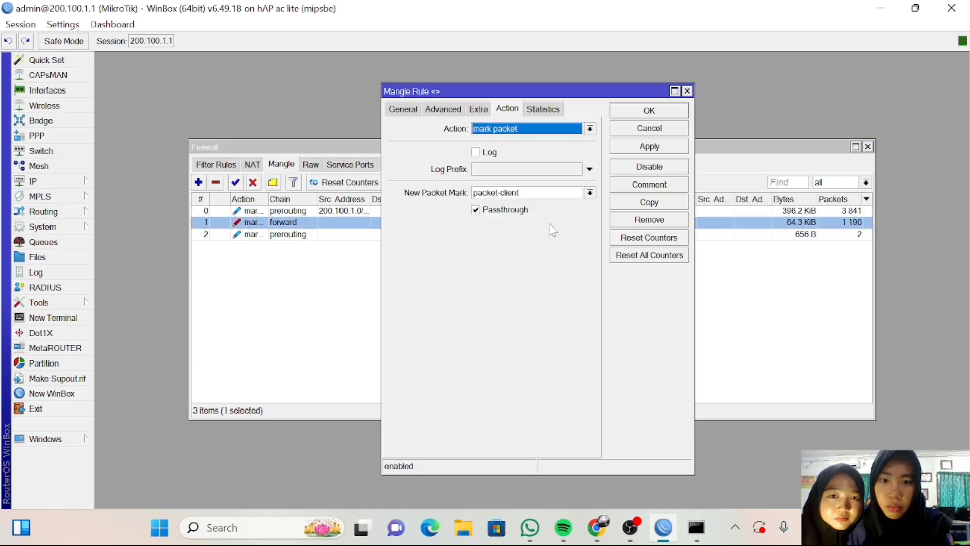
pyautogui.click(476, 211)
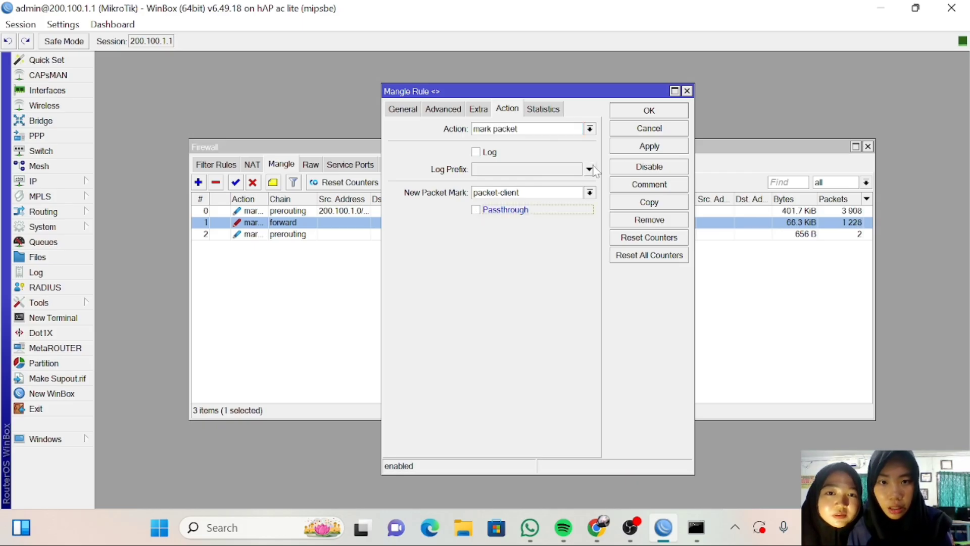
pyautogui.click(626, 148)
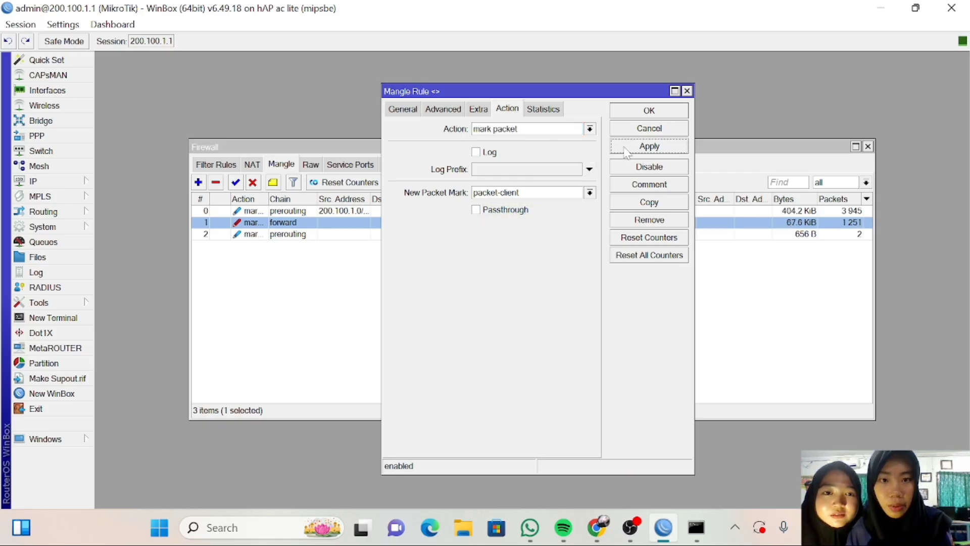
pyautogui.click(638, 111)
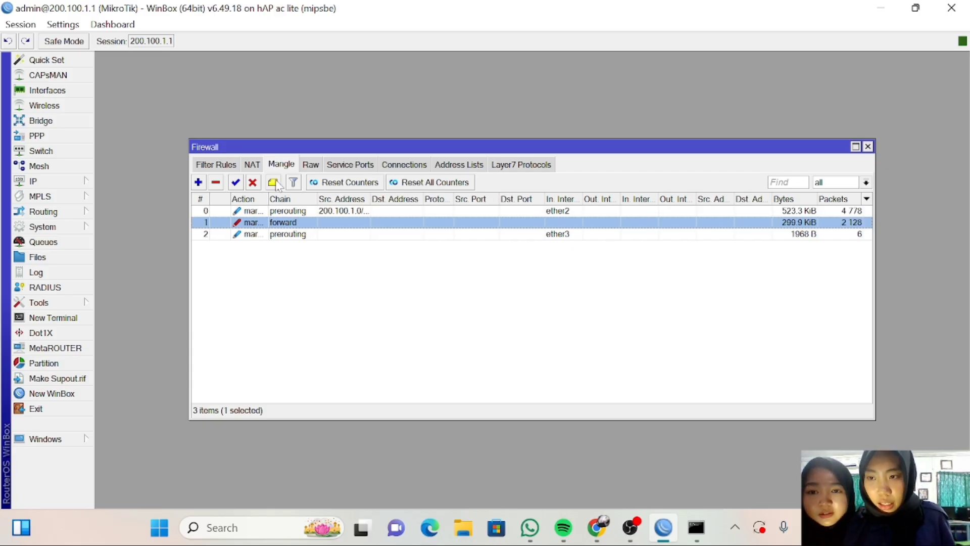
# In Queues > Queue Tree, start a new queue named 'total download'.
pyautogui.click(74, 242)
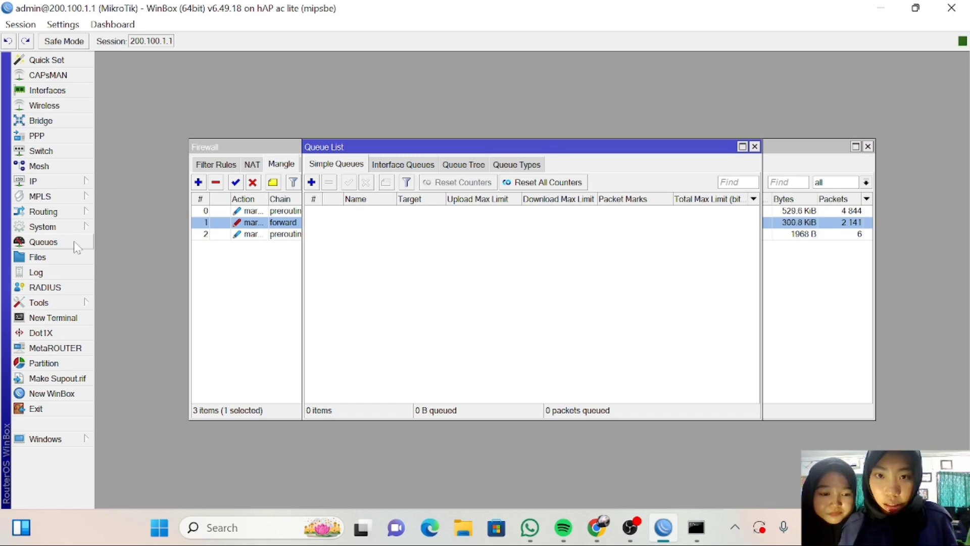
pyautogui.click(457, 166)
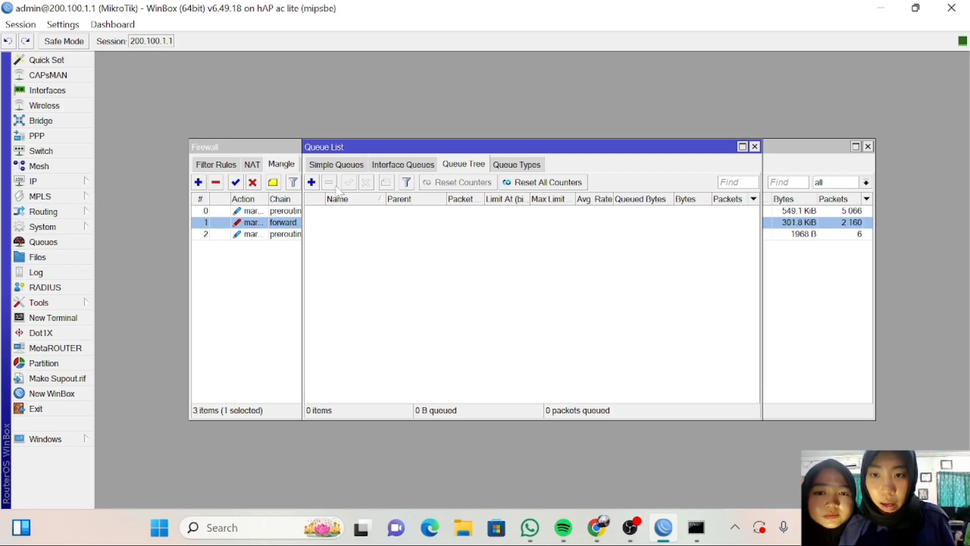
pyautogui.click(312, 184)
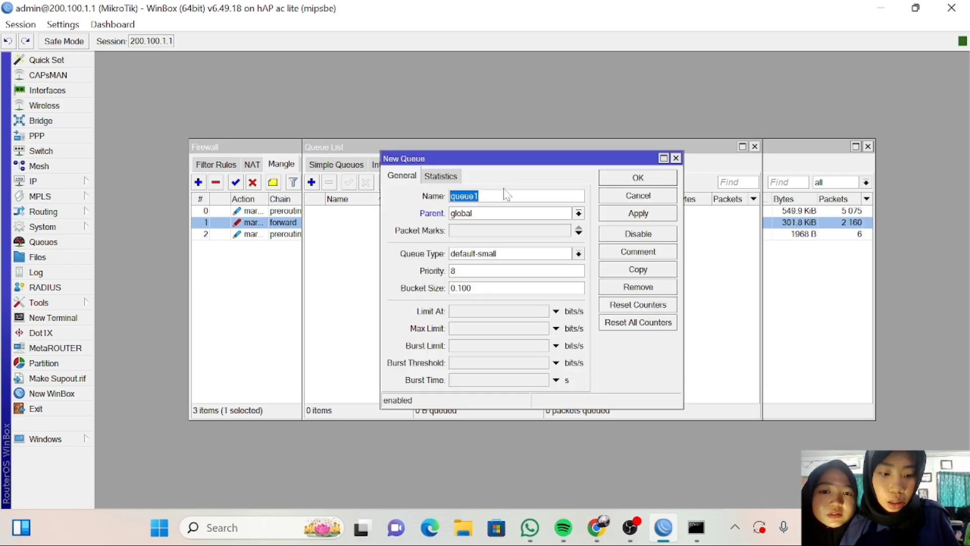
pyautogui.press('BackSpace')
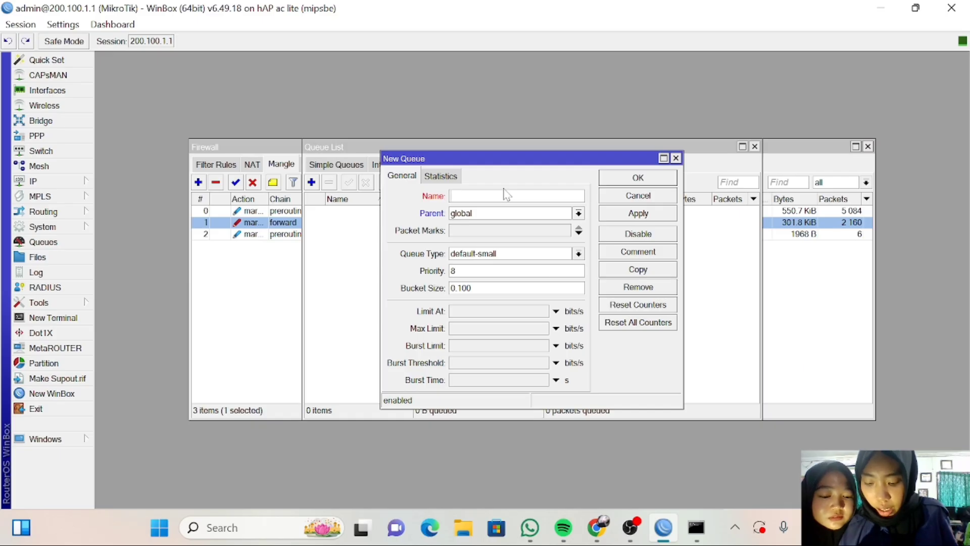
pyautogui.write('tot')
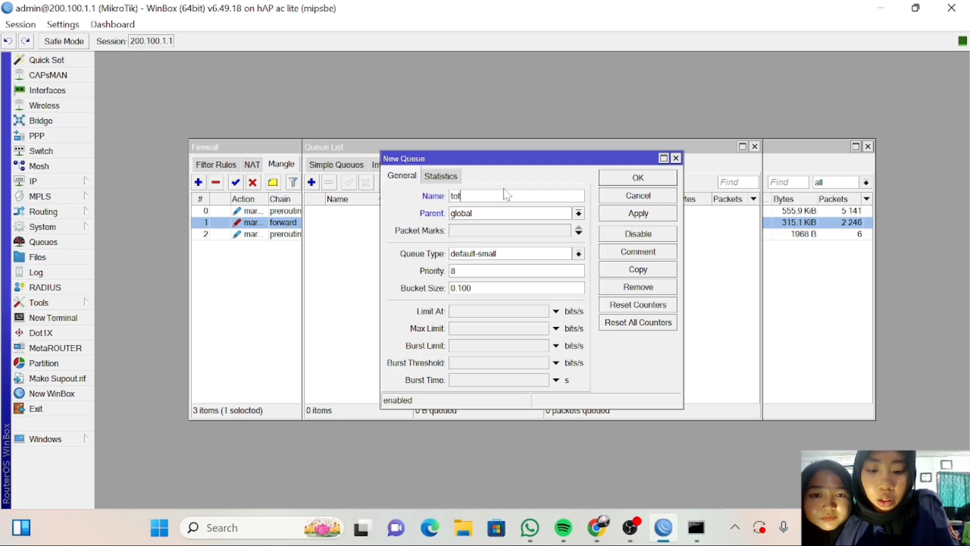
pyautogui.write('ol ')
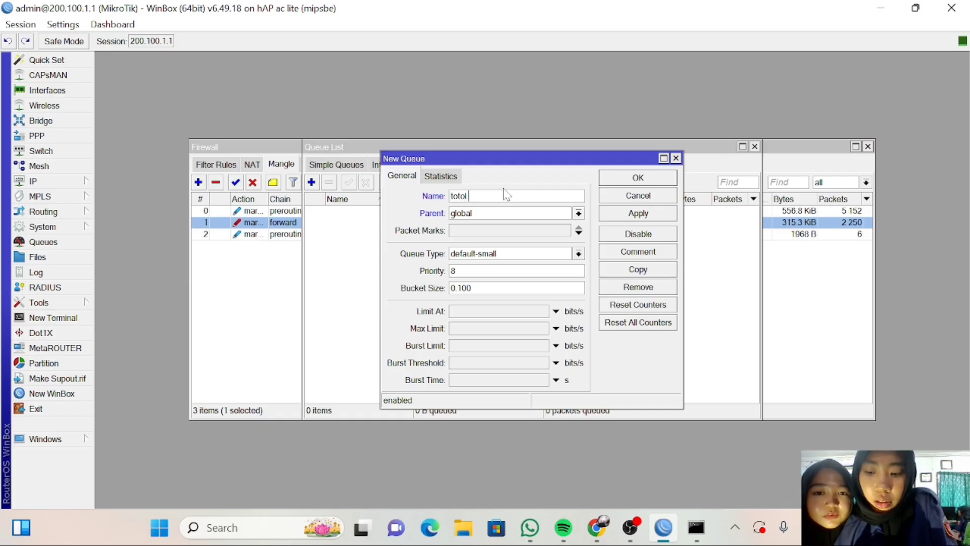
pyautogui.write('do')
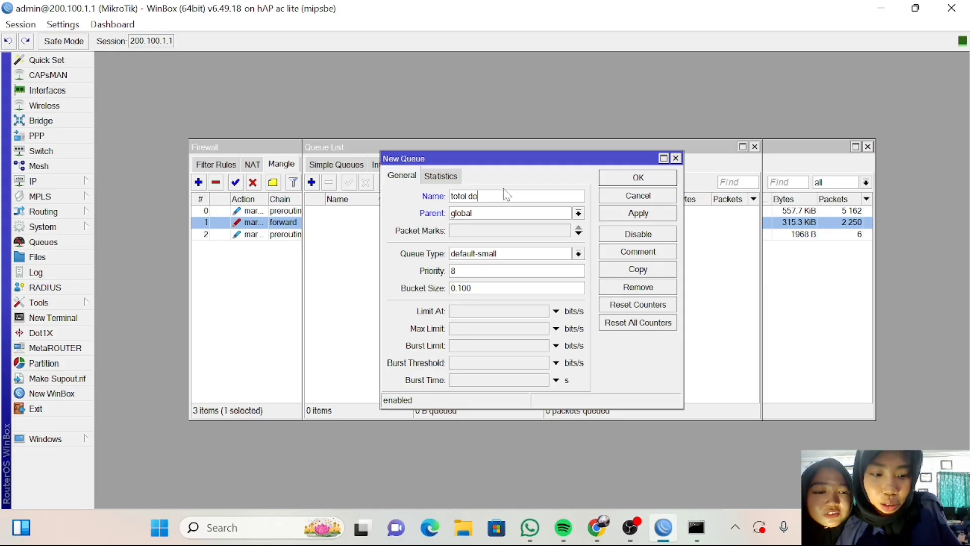
pyautogui.press('BackSpace')
pyautogui.press('BackSpace')
pyautogui.press('BackSpace')
pyautogui.press('BackSpace')
pyautogui.press('BackSpace')
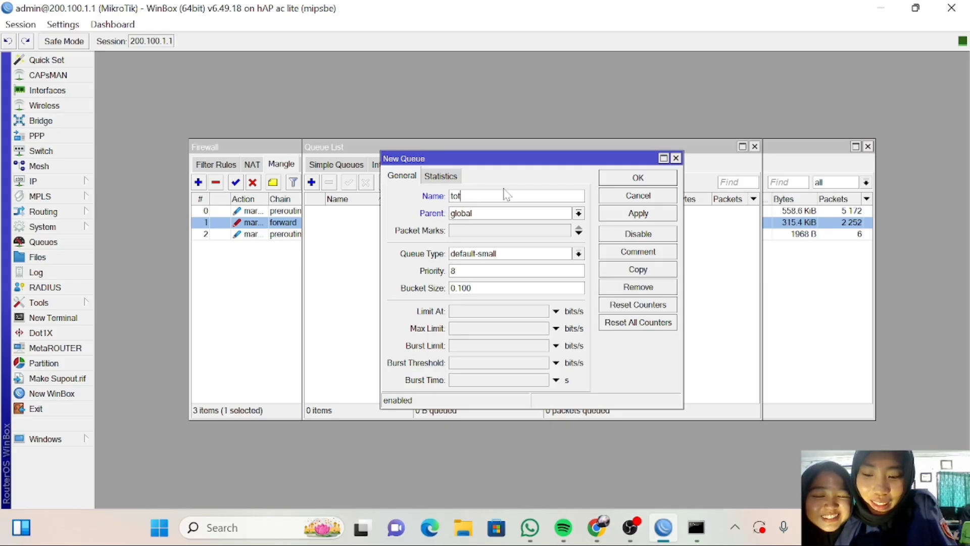
pyautogui.write('al')
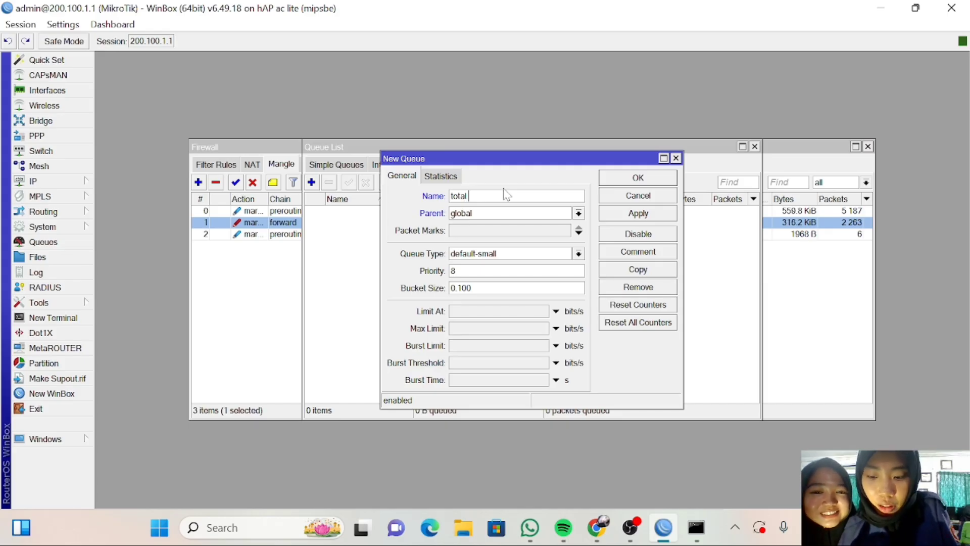
pyautogui.write(' down')
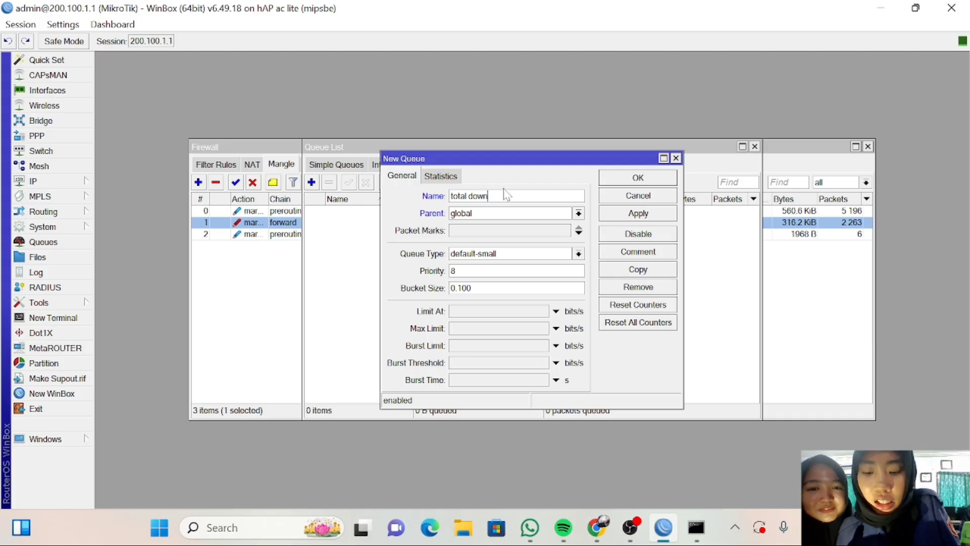
pyautogui.write('load')
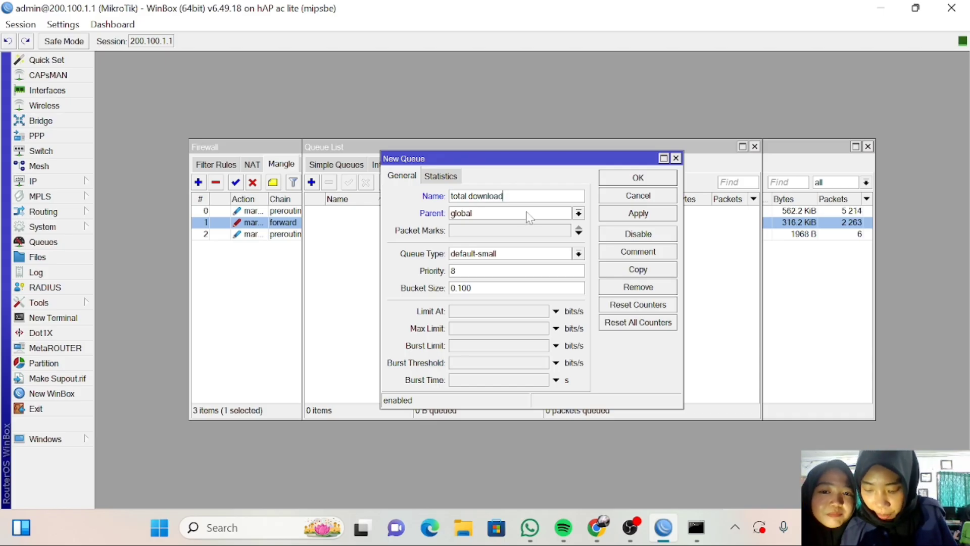
# Set the total download queue's parent to ether2 and max limit to 3M, then save it.
pyautogui.click(577, 214)
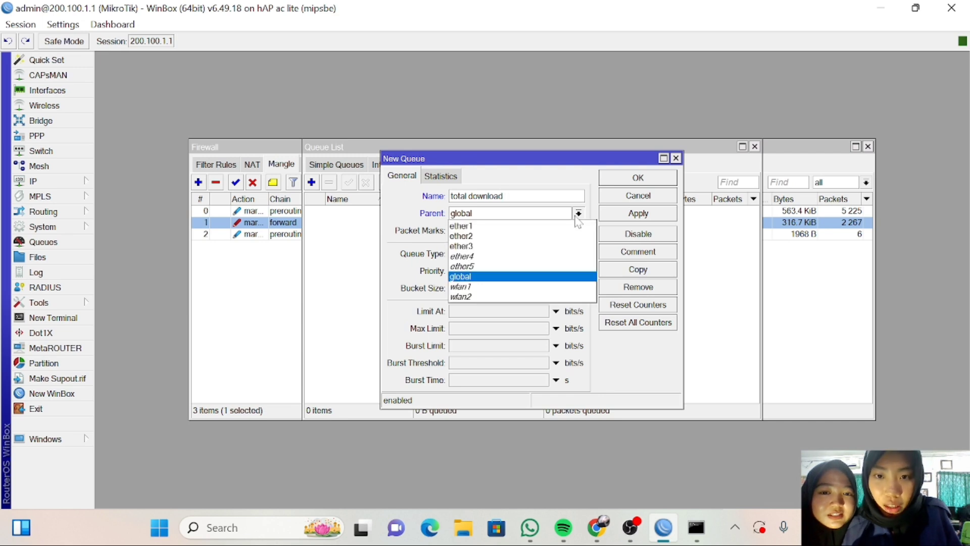
pyautogui.click(555, 237)
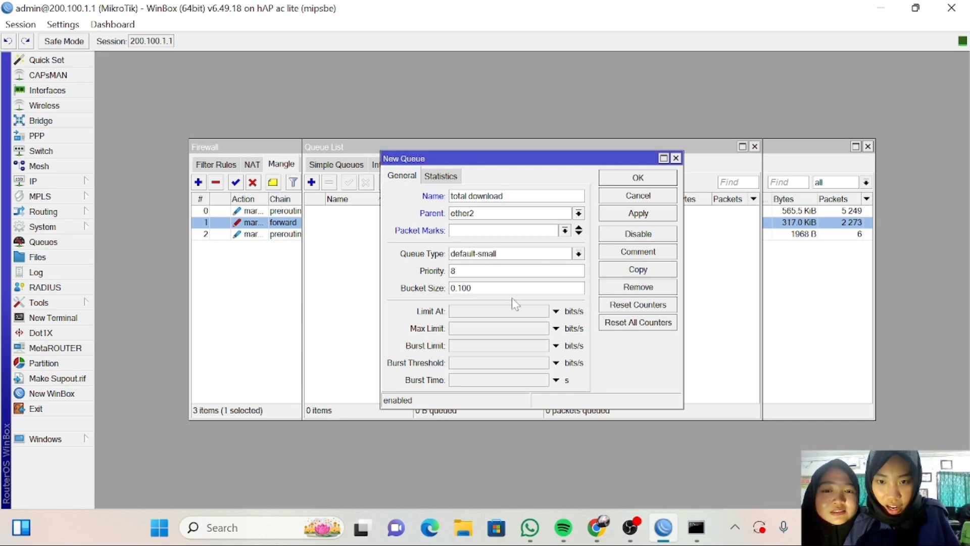
pyautogui.click(476, 331)
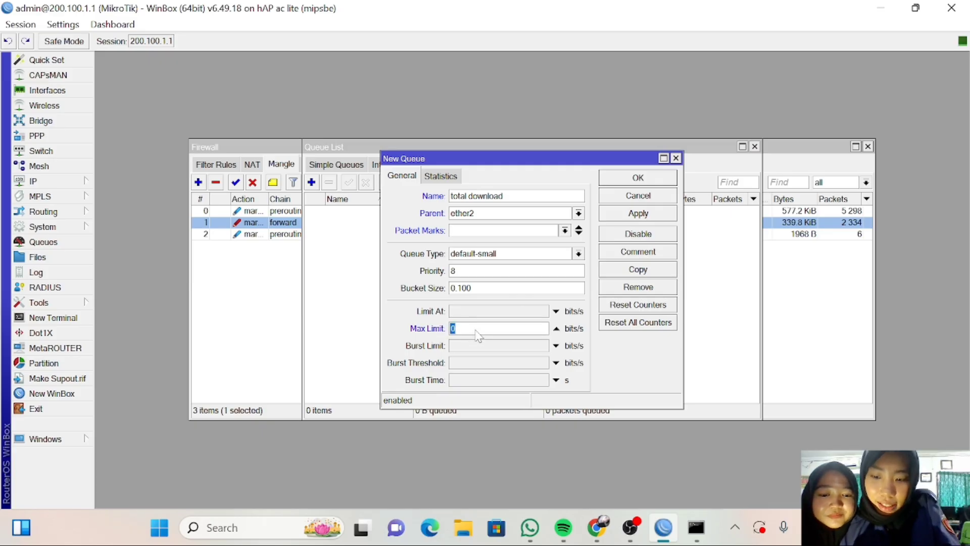
pyautogui.write('3m')
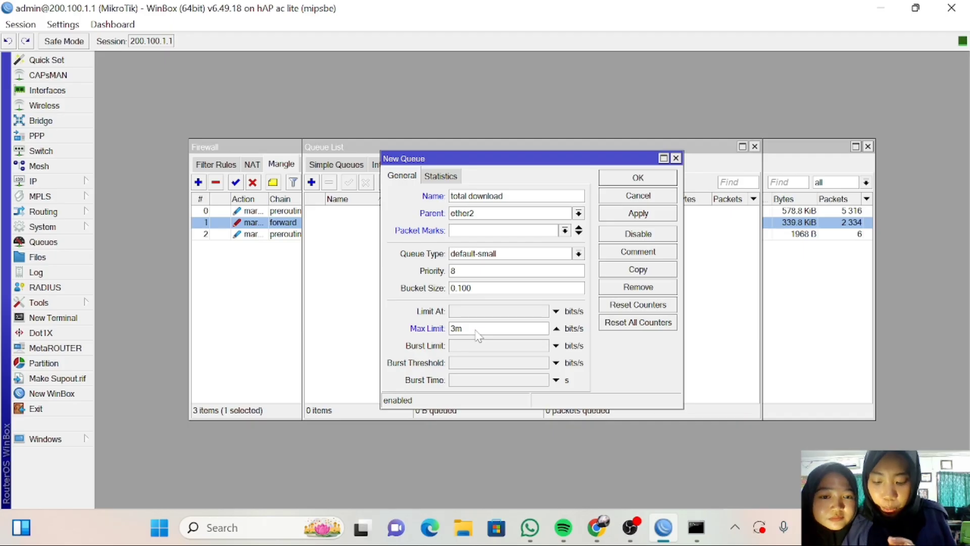
pyautogui.click(628, 218)
pyautogui.click(634, 181)
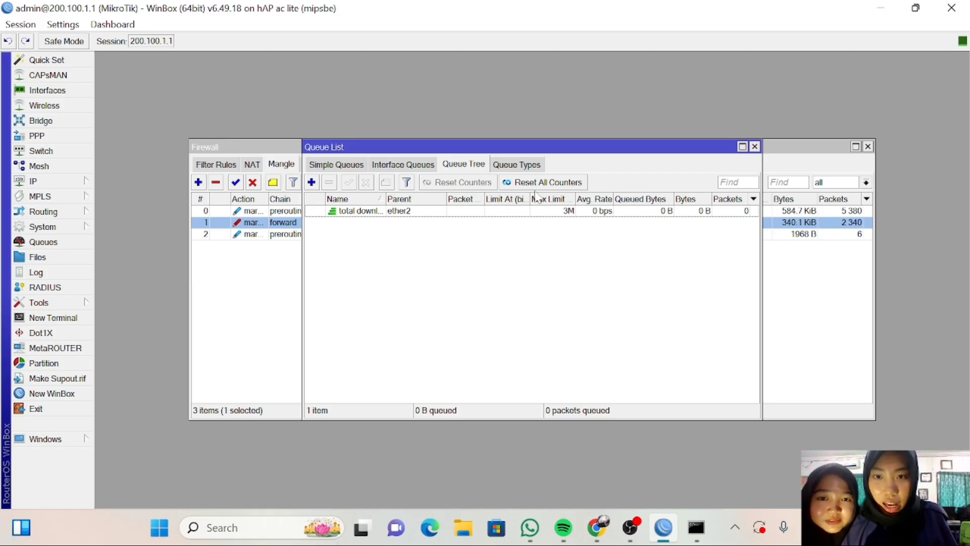
# Add queue 'client download' under total download, packet mark packet-client, max limit 3M.
pyautogui.click(311, 182)
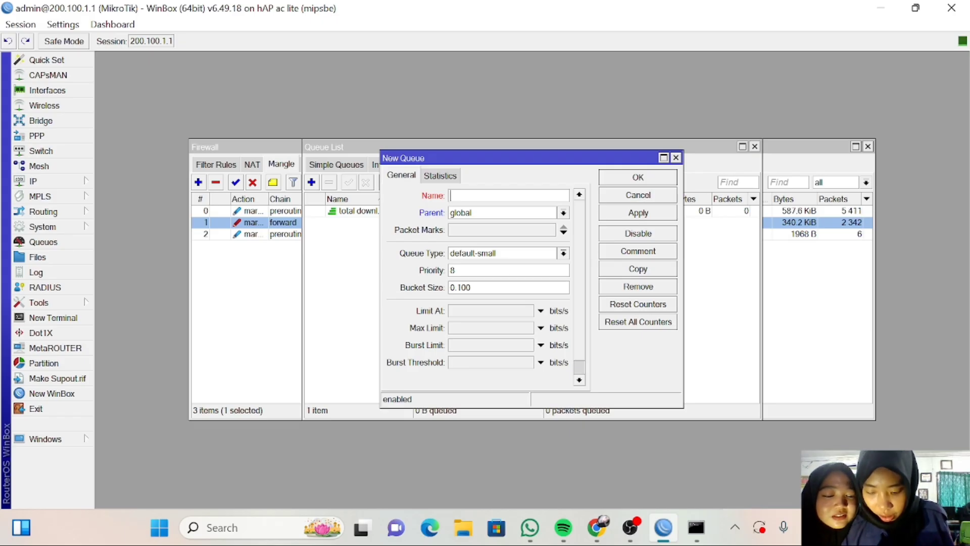
pyautogui.write('cli')
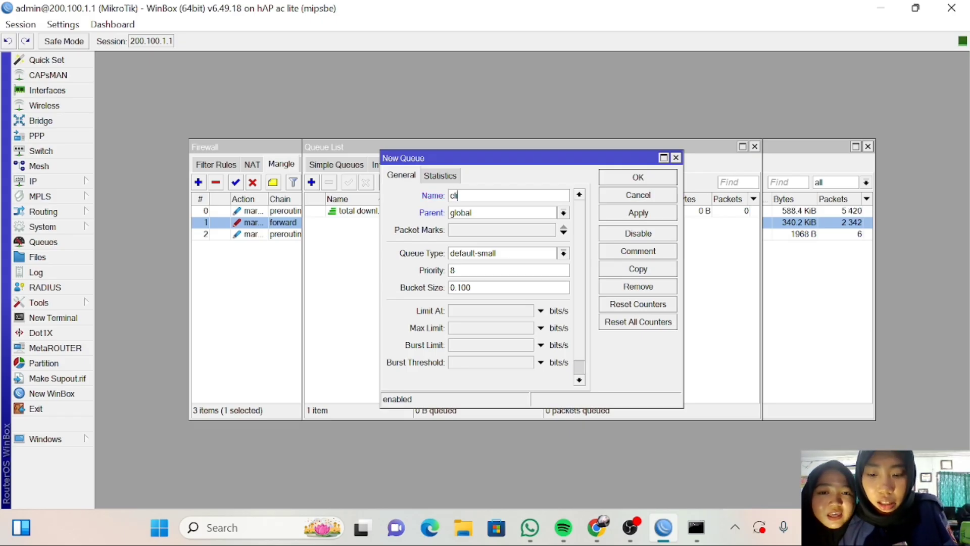
pyautogui.write('ent')
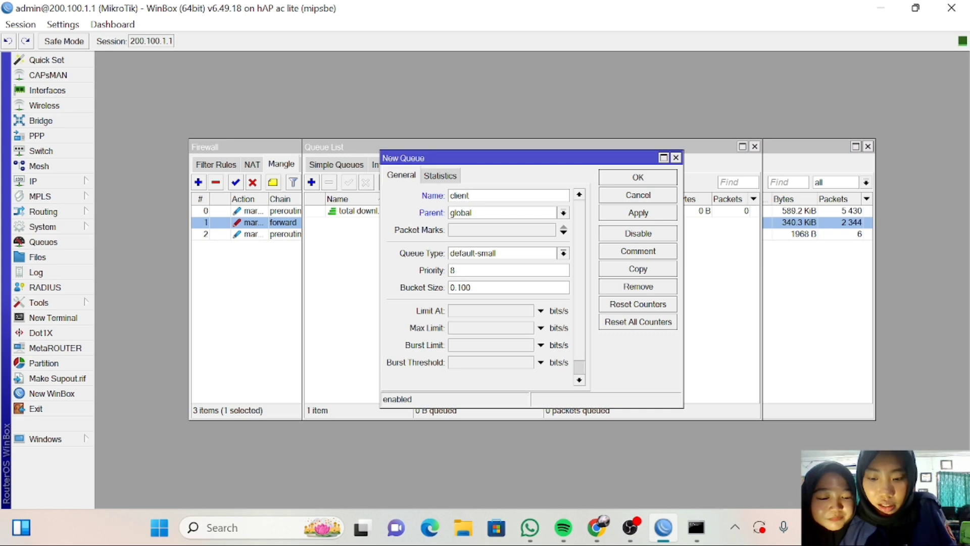
pyautogui.write(' dow')
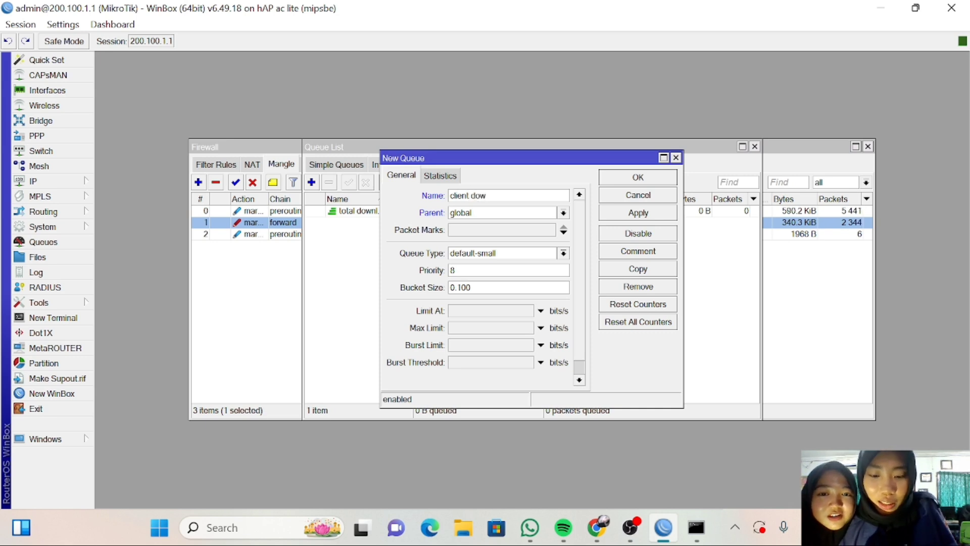
pyautogui.write('nload')
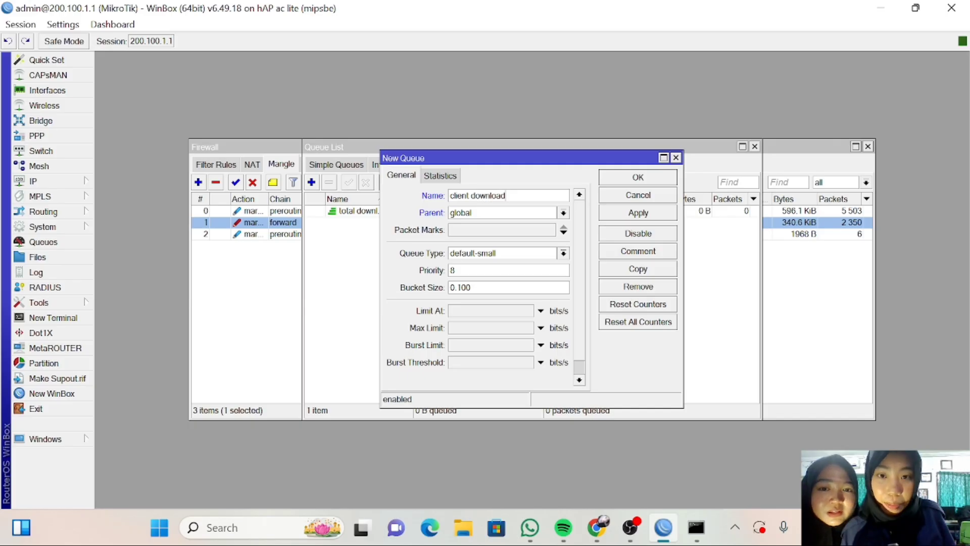
pyautogui.click(563, 213)
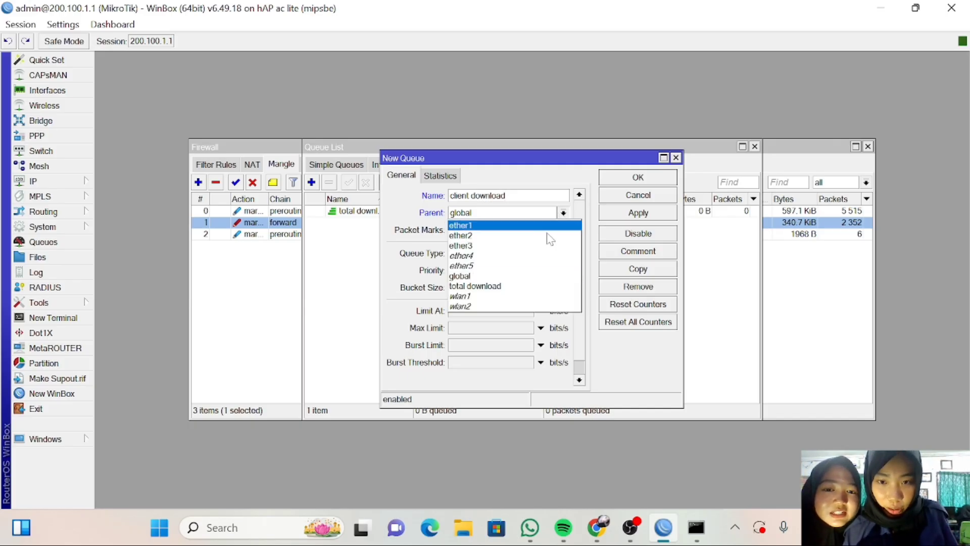
pyautogui.click(541, 284)
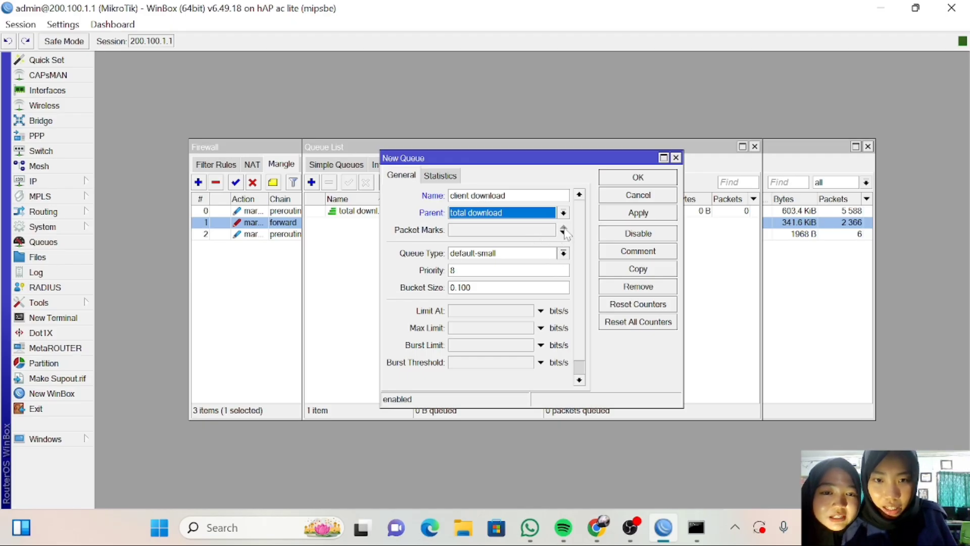
pyautogui.click(563, 232)
pyautogui.click(549, 231)
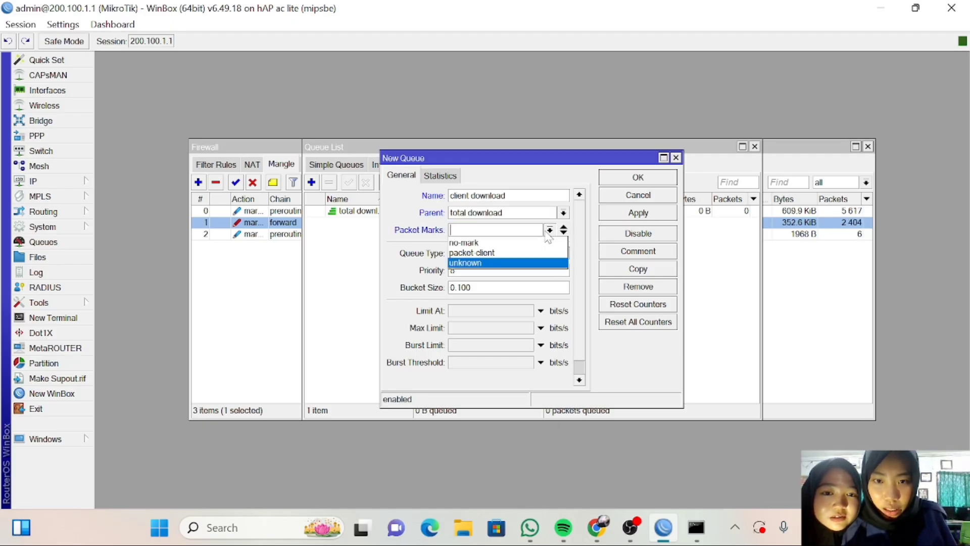
pyautogui.click(516, 253)
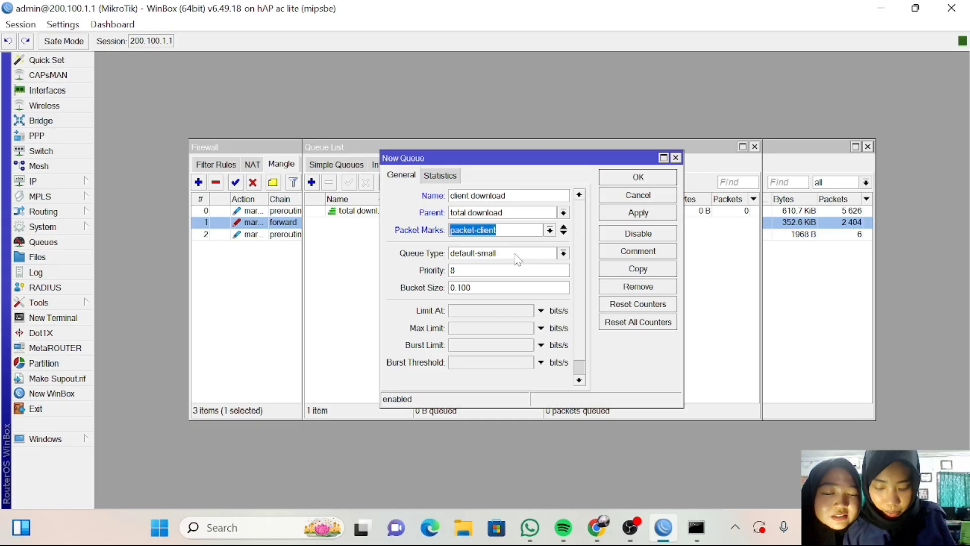
pyautogui.click(483, 330)
pyautogui.write('3m')
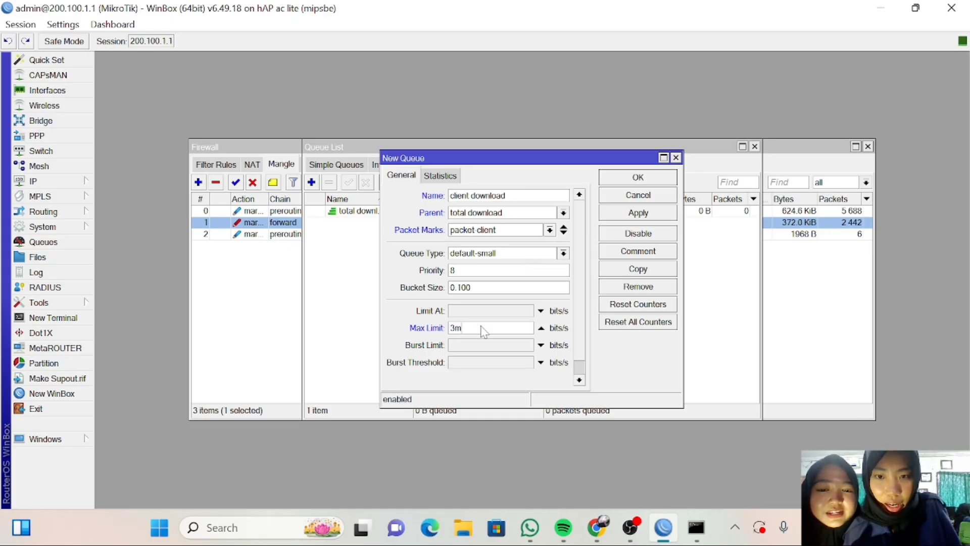
pyautogui.click(636, 216)
pyautogui.click(638, 178)
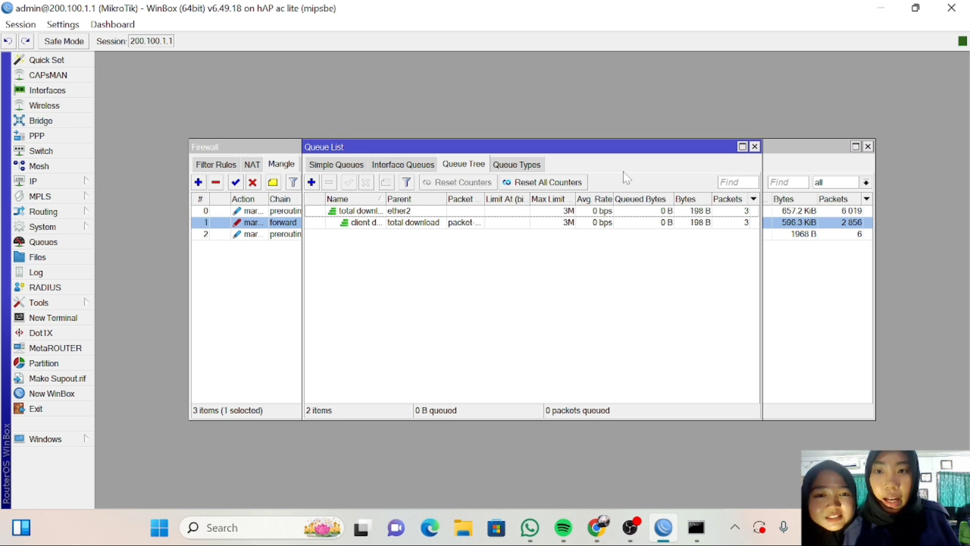
# Create queue 'total download 3' with parent ether3 and max limit 1M.
pyautogui.click(311, 183)
pyautogui.press('BackSpace')
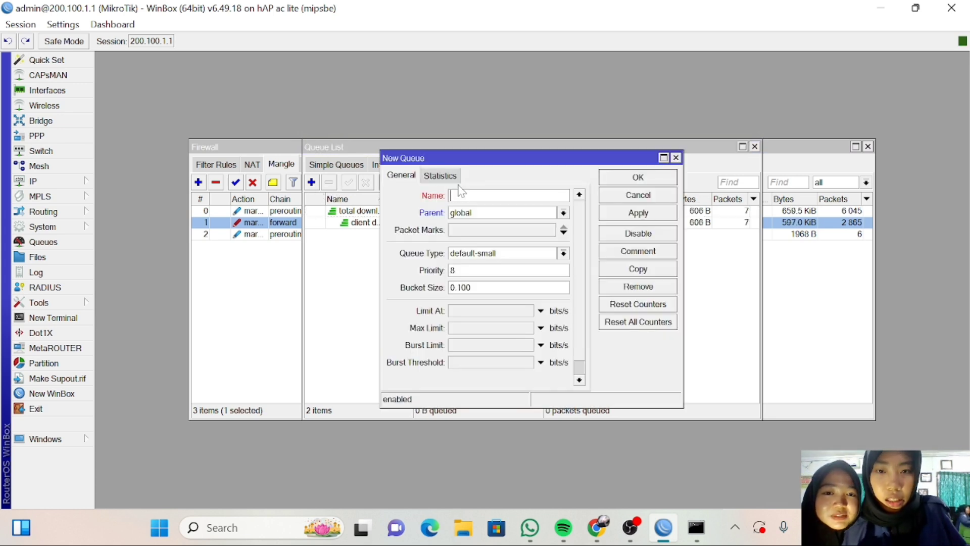
pyautogui.write('t')
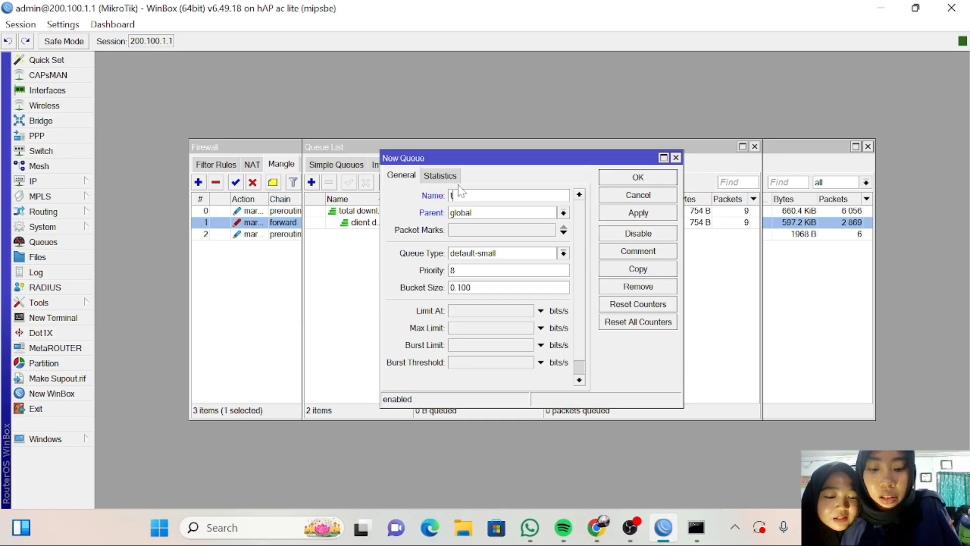
pyautogui.write('otal do')
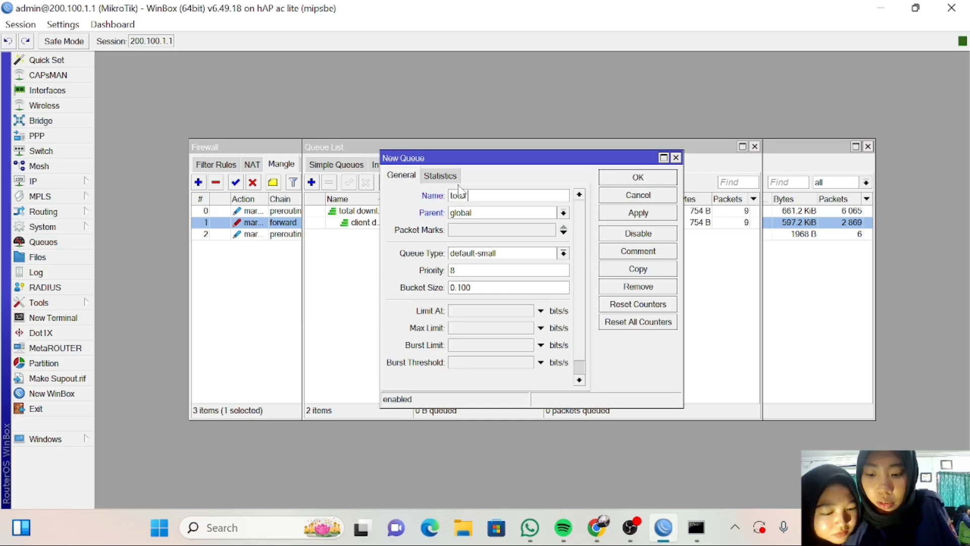
pyautogui.write('wn')
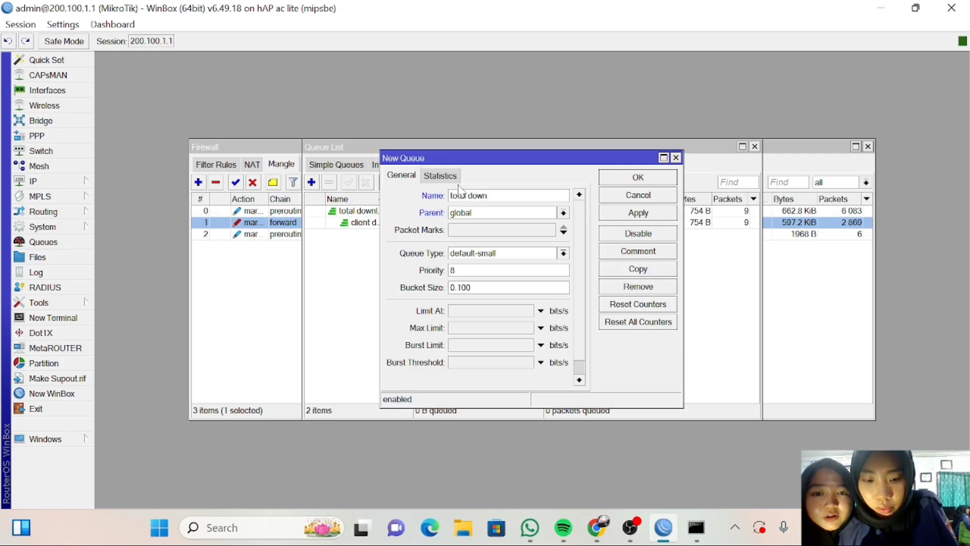
pyautogui.write('load')
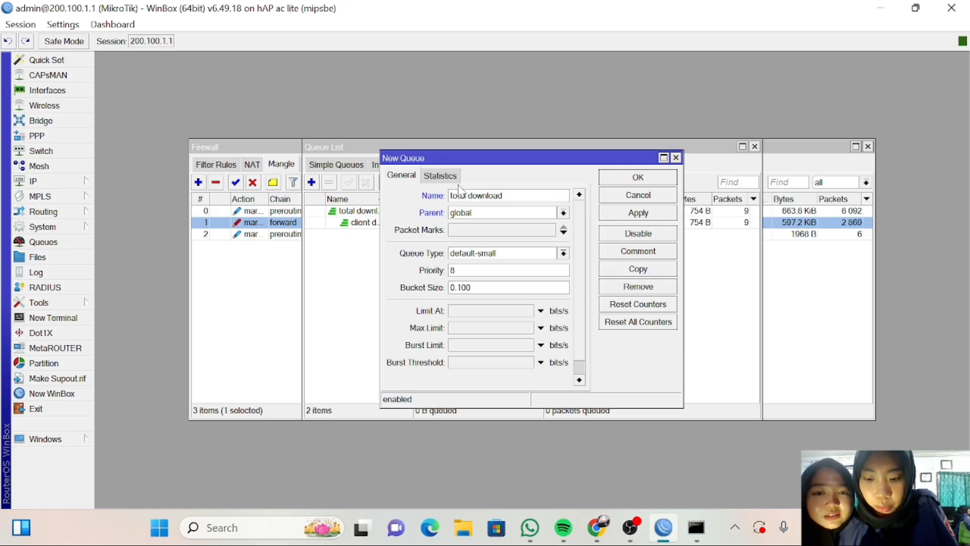
pyautogui.write(' 3')
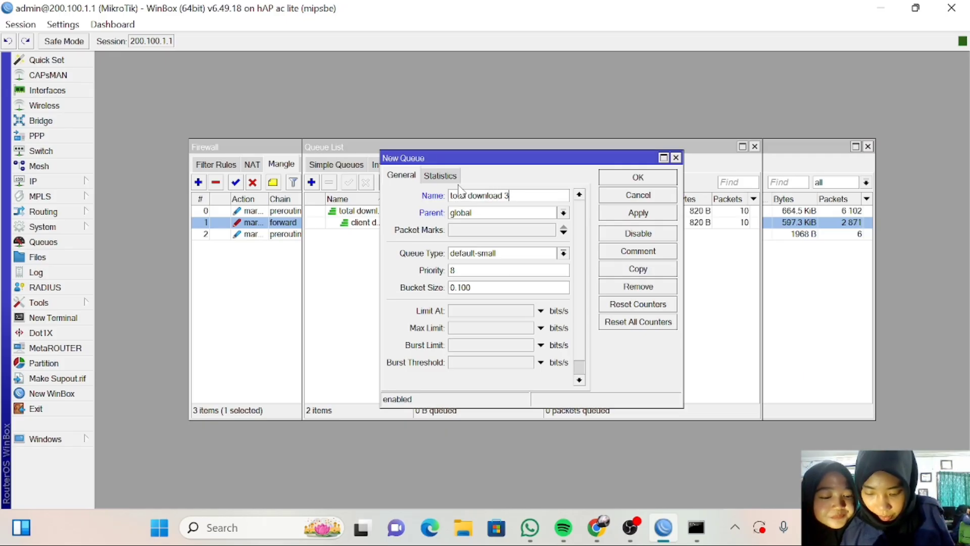
pyautogui.click(562, 212)
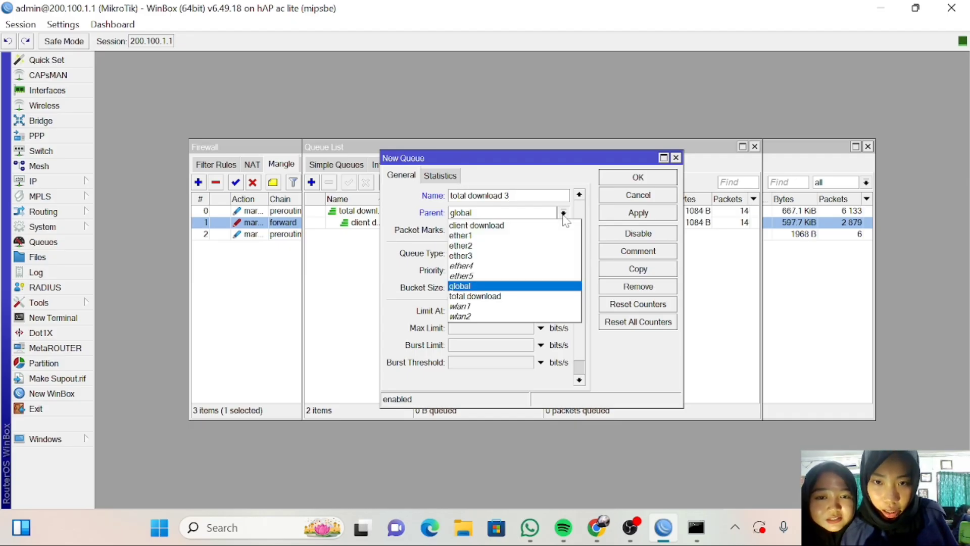
pyautogui.click(520, 255)
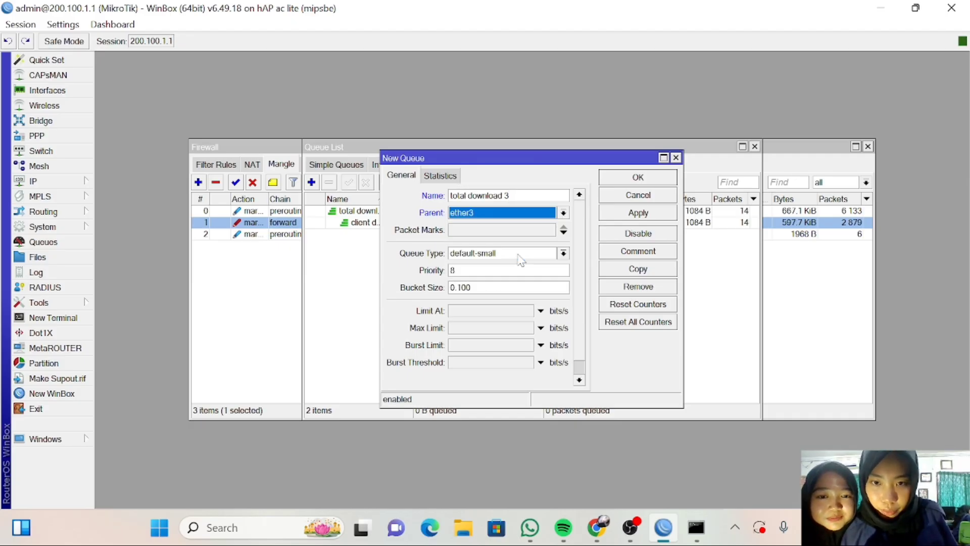
pyautogui.click(479, 330)
pyautogui.write('1')
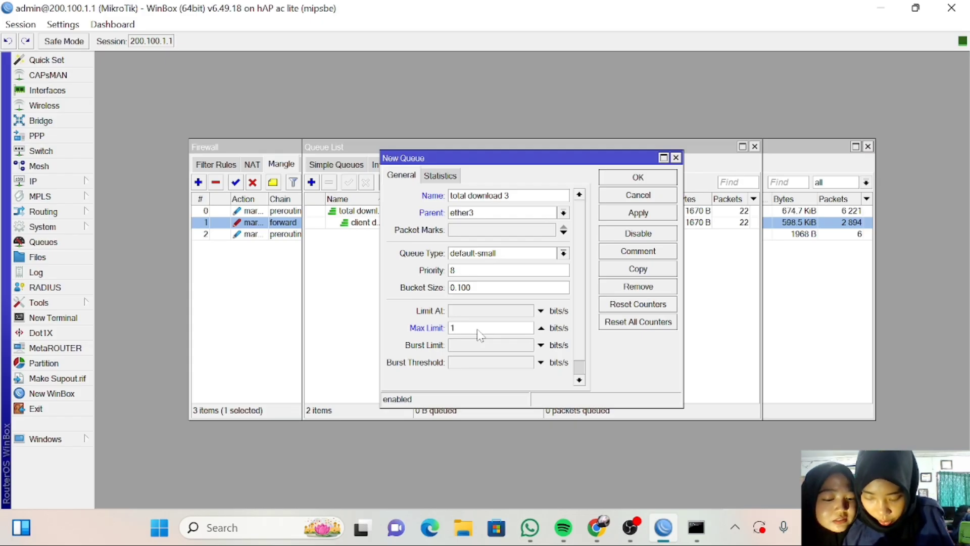
pyautogui.write('m')
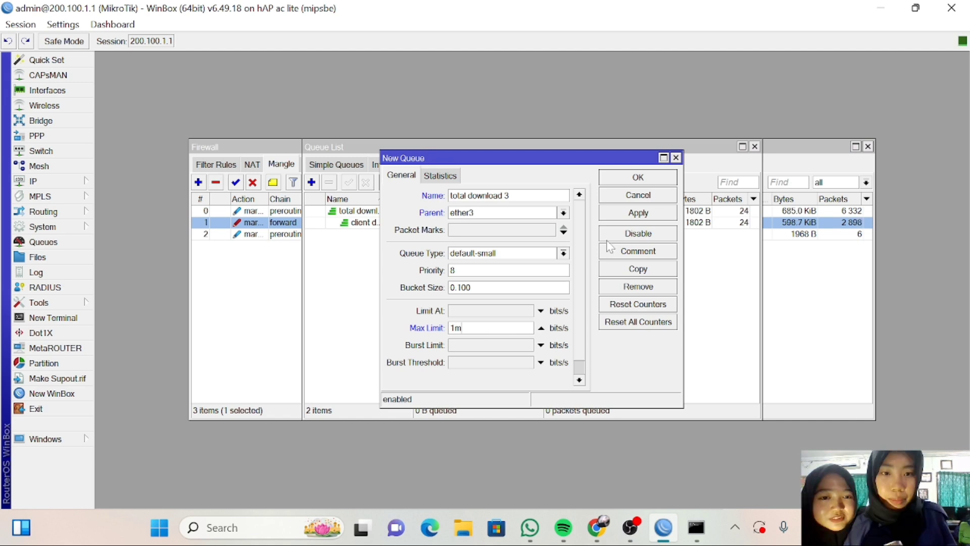
pyautogui.click(633, 218)
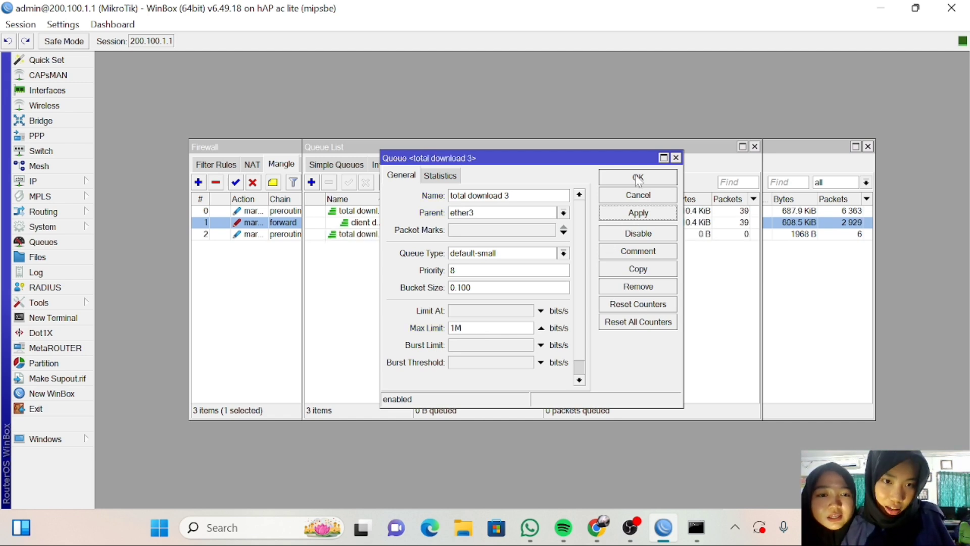
pyautogui.click(638, 178)
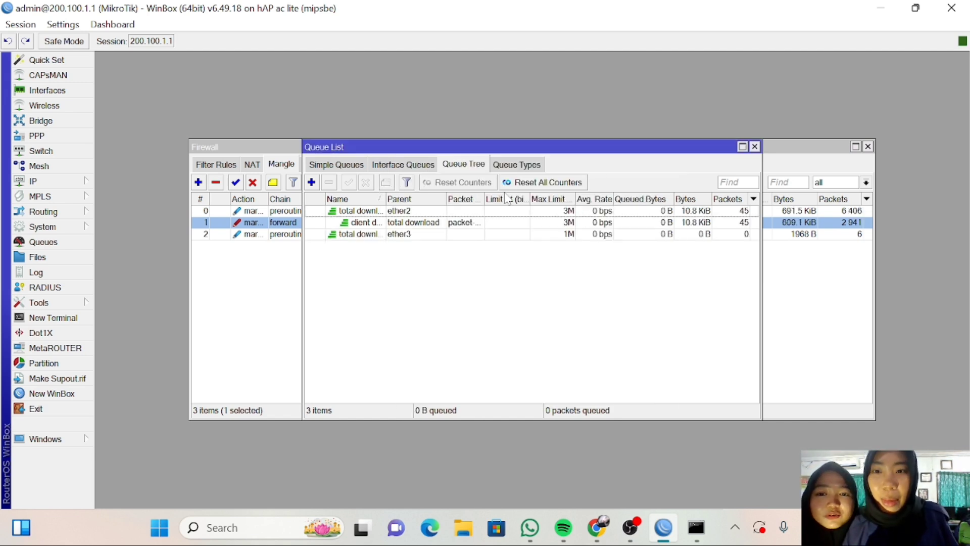
# Start a new queue 'client download 2' with parent total download 3, leaving it unsaved beside the tree.
pyautogui.click(311, 181)
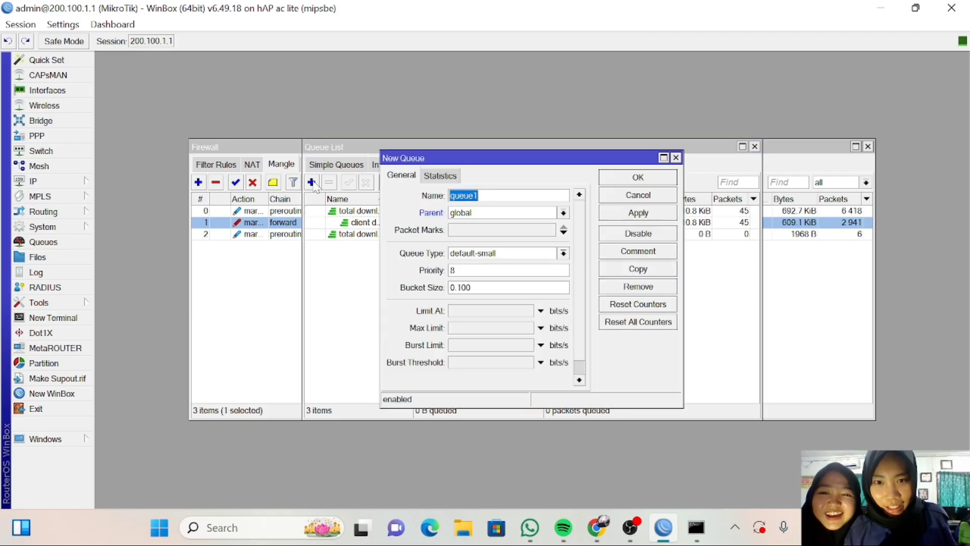
pyautogui.press('BackSpace')
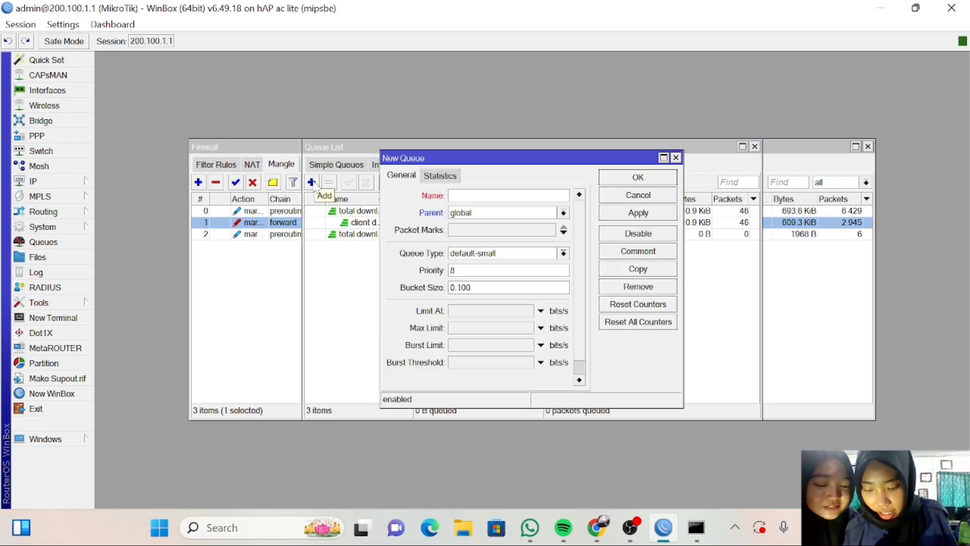
pyautogui.write('c')
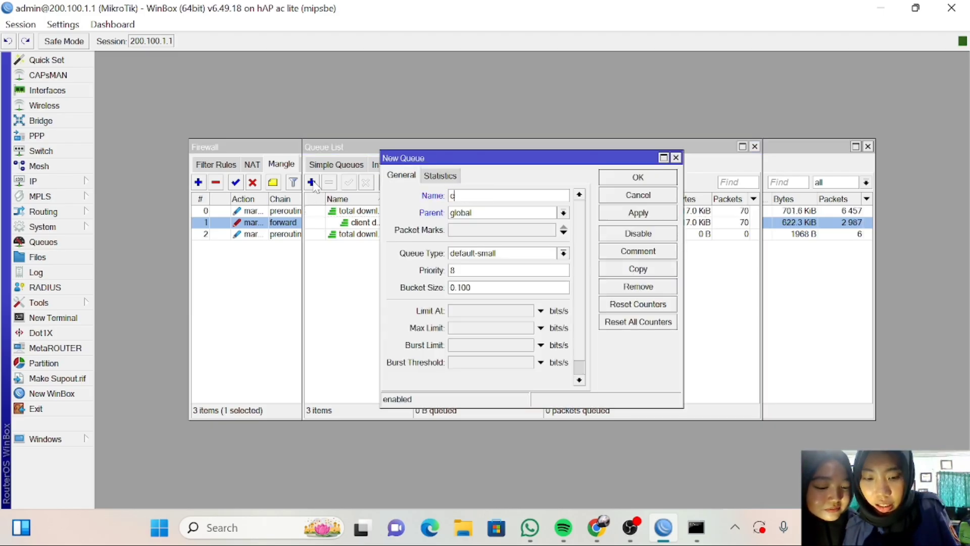
pyautogui.write('lient')
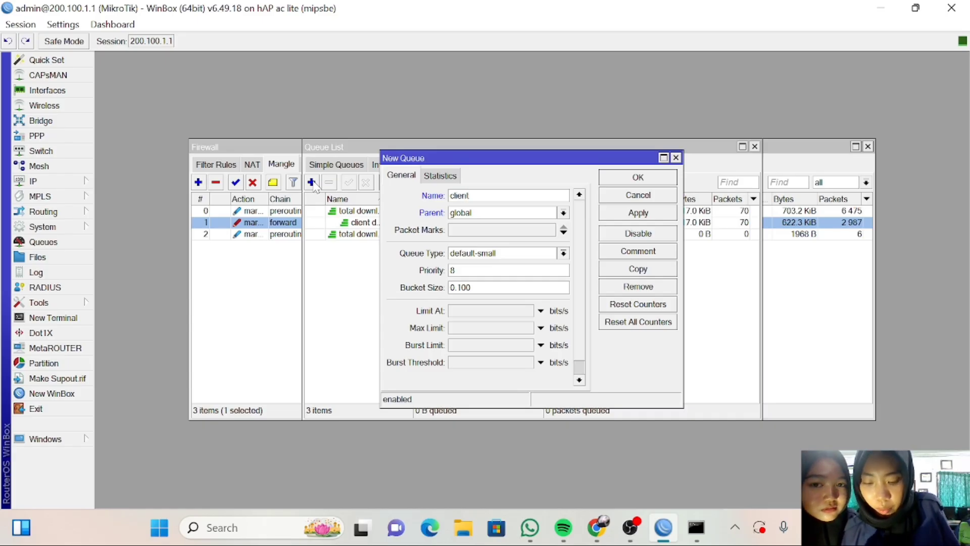
pyautogui.write(' dow')
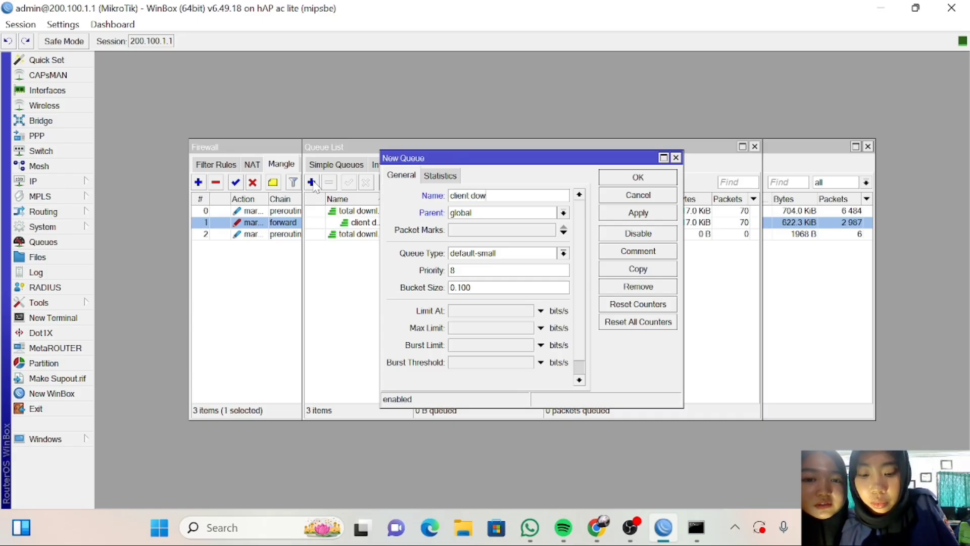
pyautogui.write('nload')
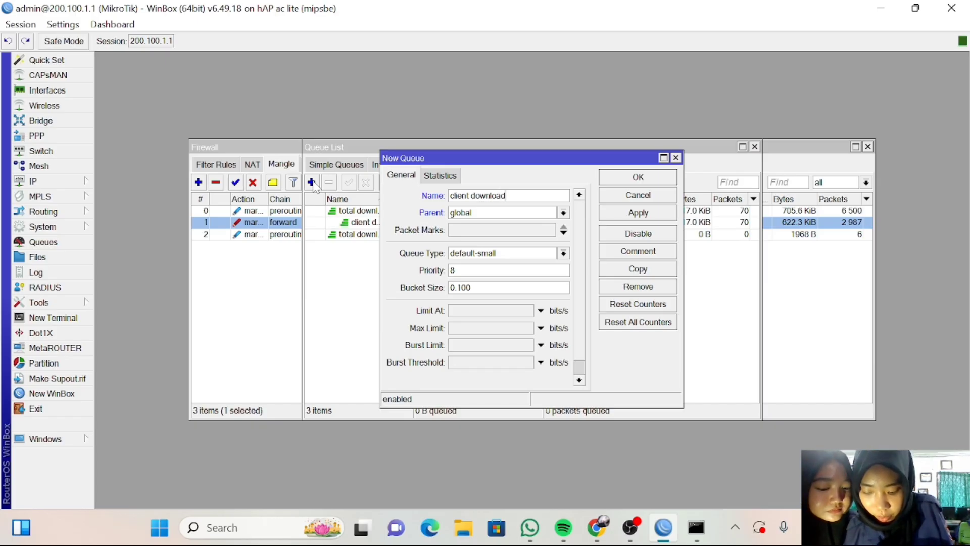
pyautogui.write('2')
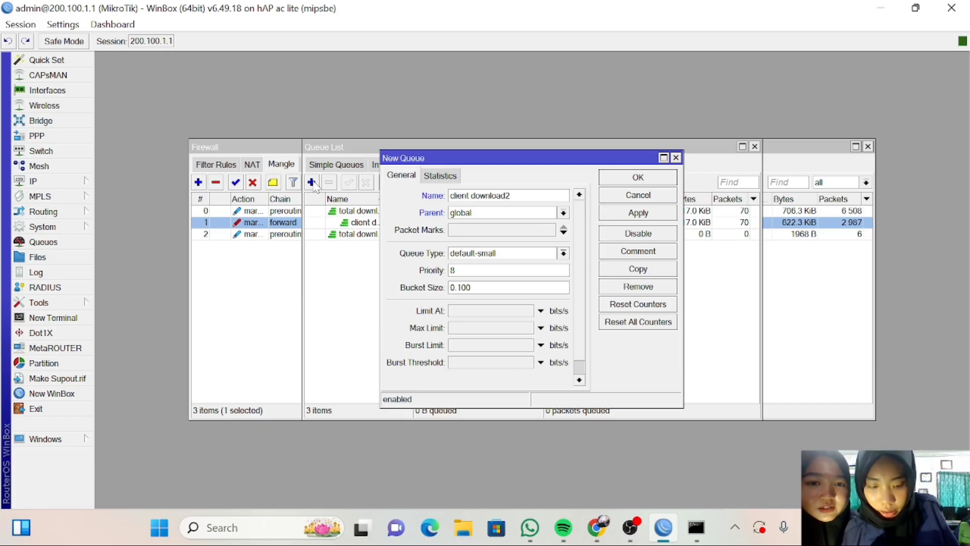
pyautogui.press('BackSpace')
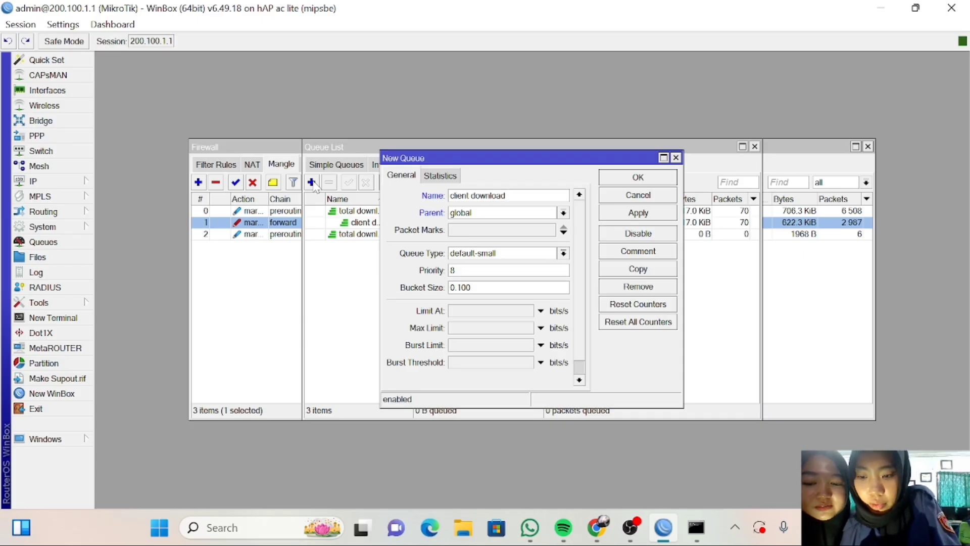
pyautogui.write('2')
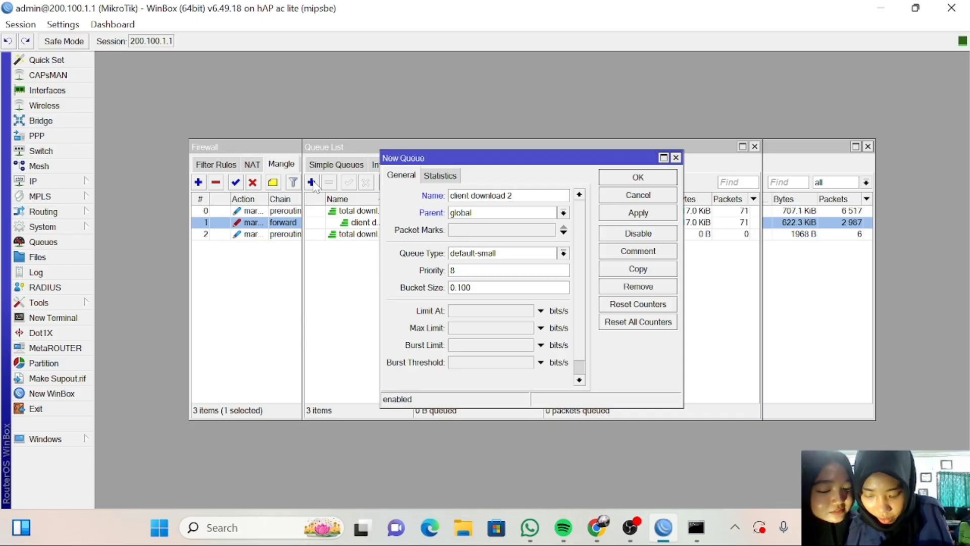
pyautogui.click(563, 213)
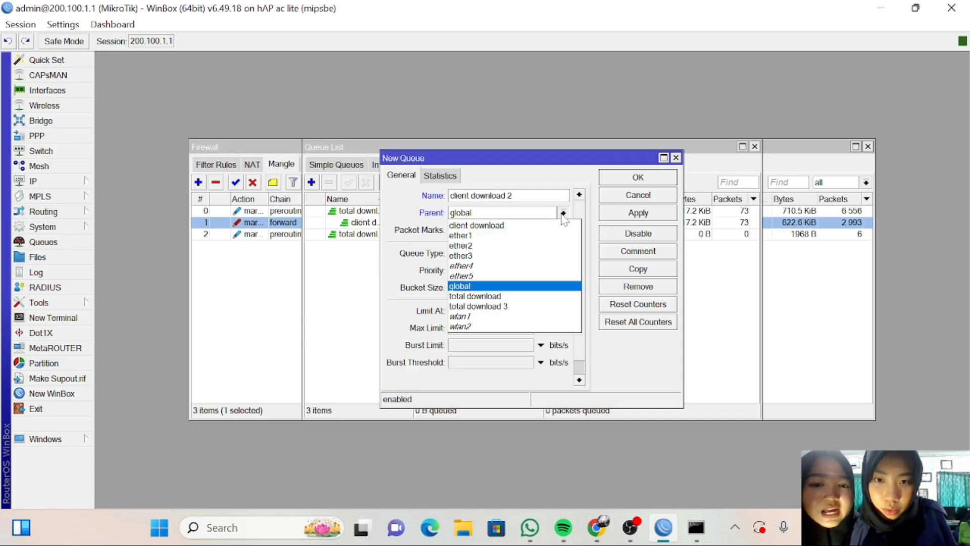
pyautogui.click(534, 297)
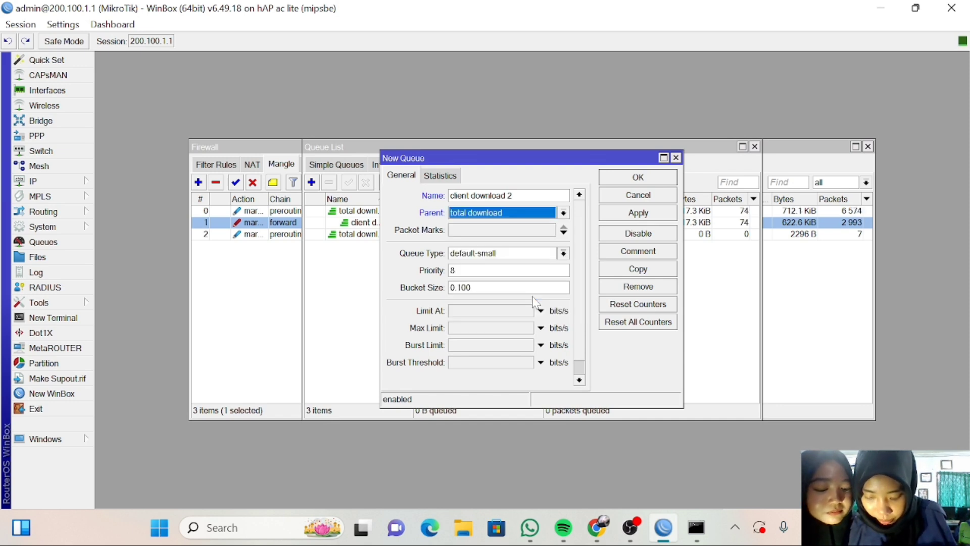
pyautogui.click(563, 213)
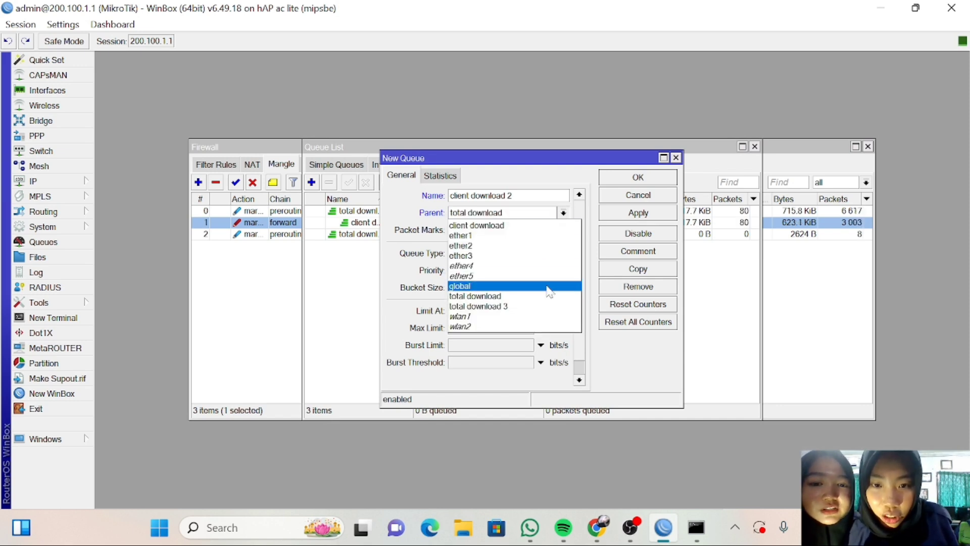
pyautogui.click(555, 306)
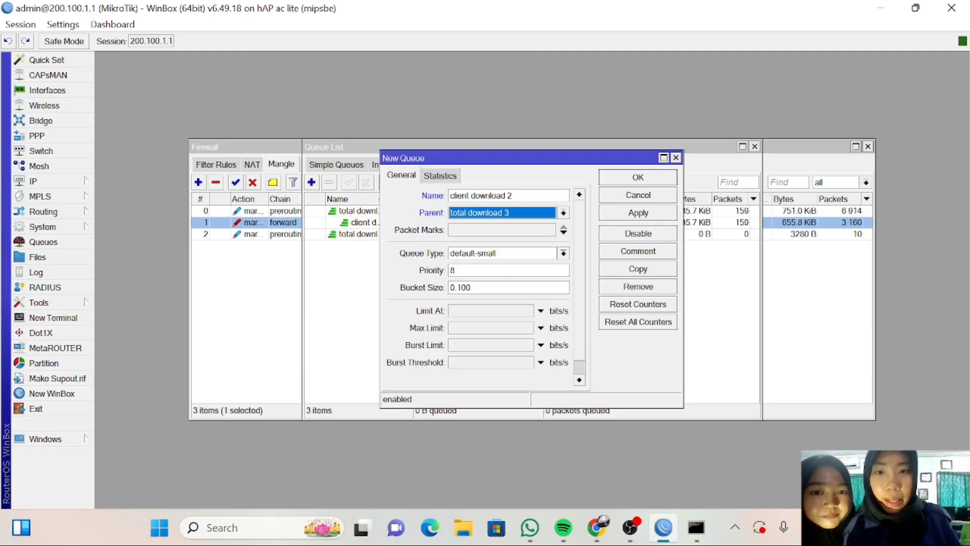
pyautogui.moveTo(525, 161); pyautogui.dragTo(641, 237)
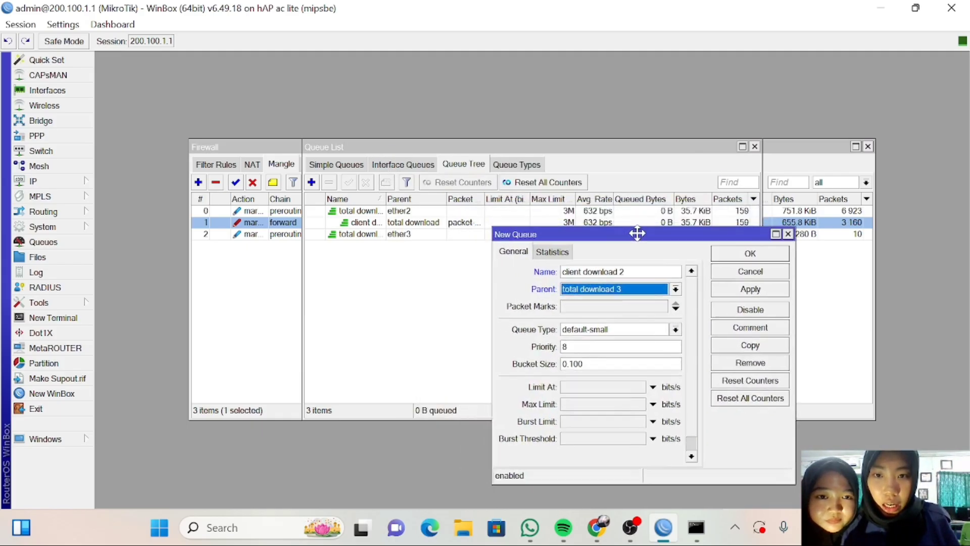
pyautogui.click(363, 237)
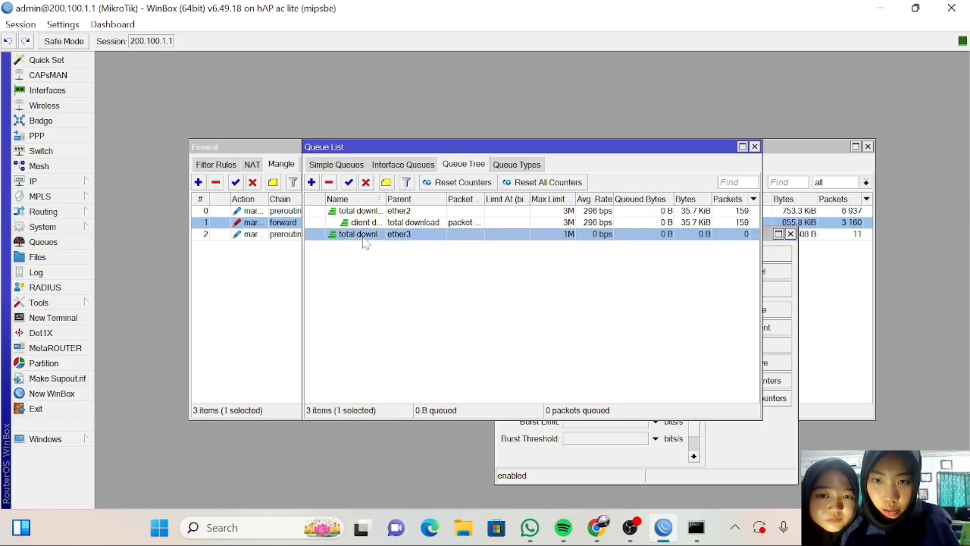
# Rename the ether3 queue from 'total download 3' to 'total download 2' and save.
pyautogui.doubleClick(363, 236)
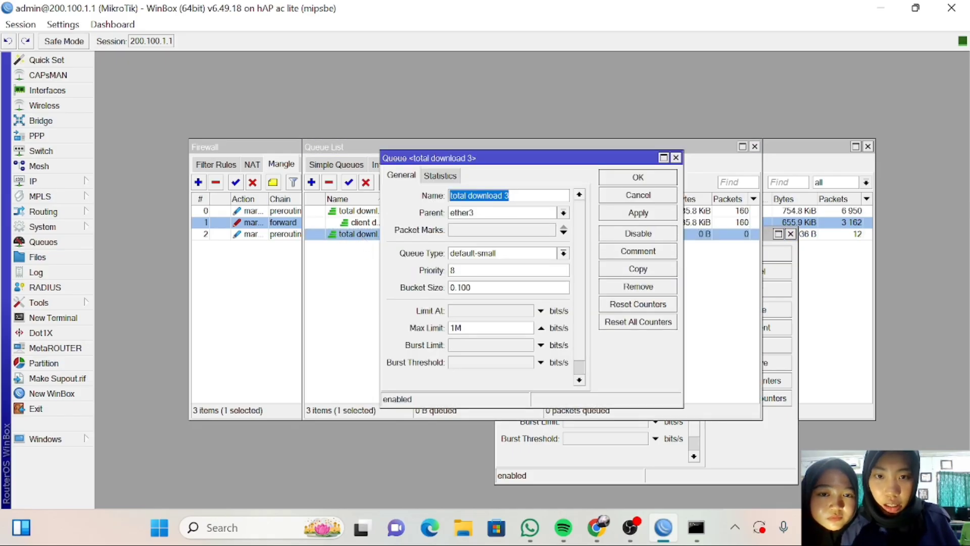
pyautogui.click(510, 196)
pyautogui.press('BackSpace')
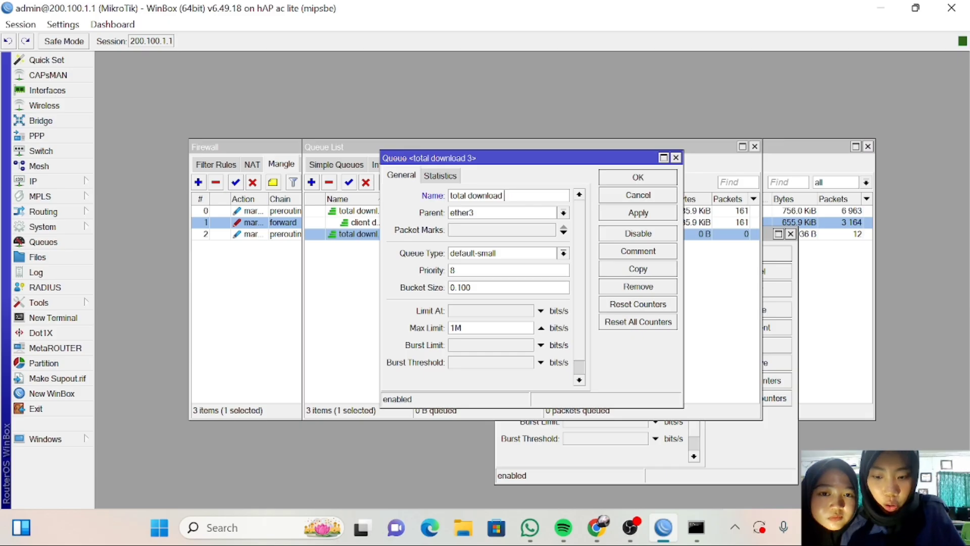
pyautogui.write('2')
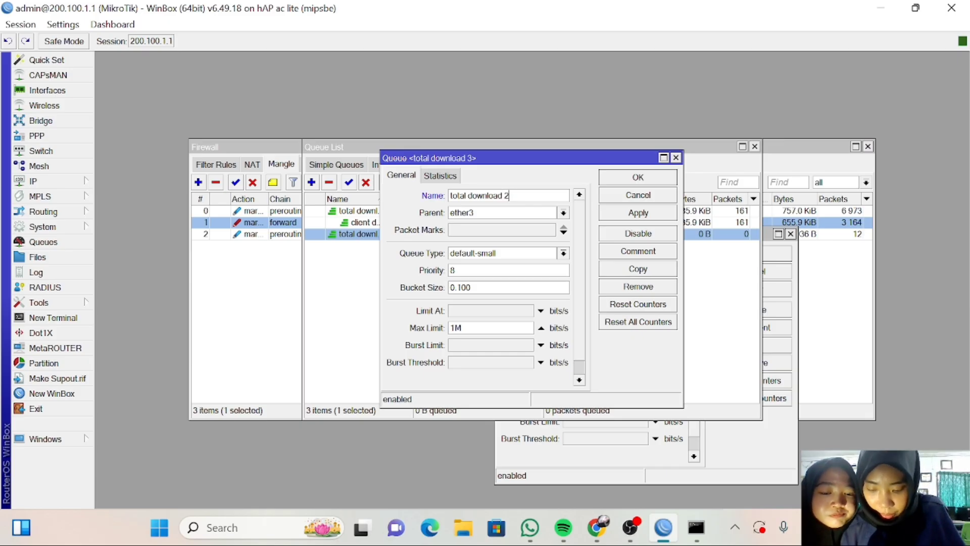
pyautogui.click(626, 215)
pyautogui.click(631, 181)
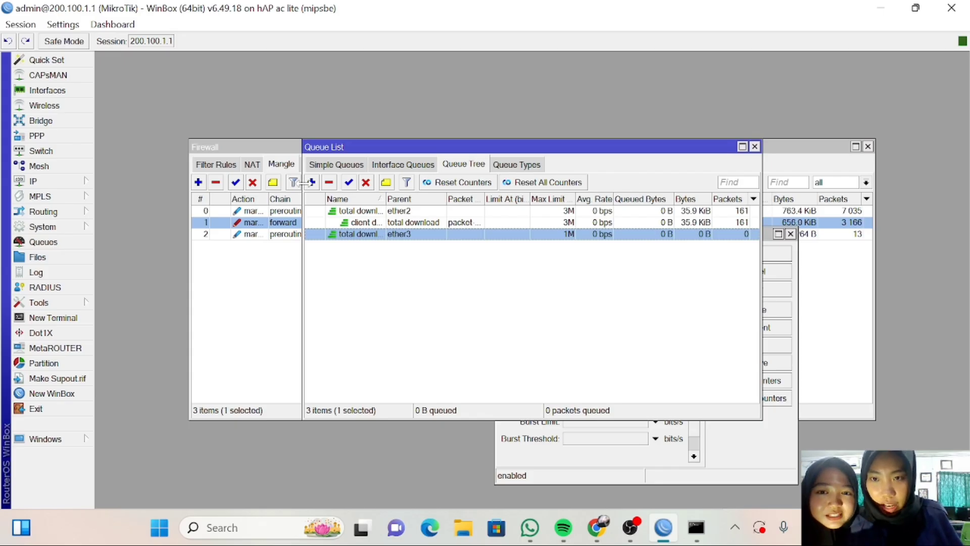
# Add queue 'client download 2' under total download 2, packet mark packet-client, max limit 1M.
pyautogui.click(312, 183)
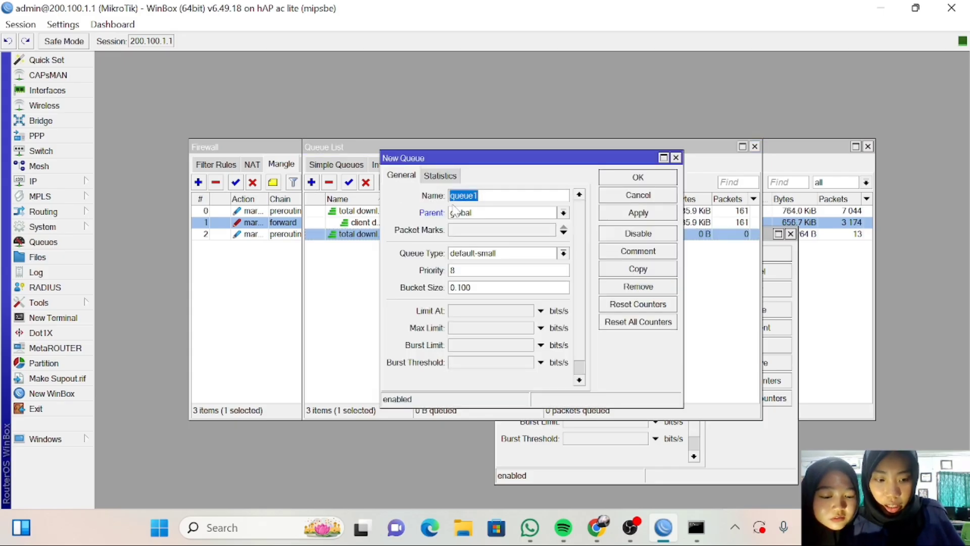
pyautogui.write('c')
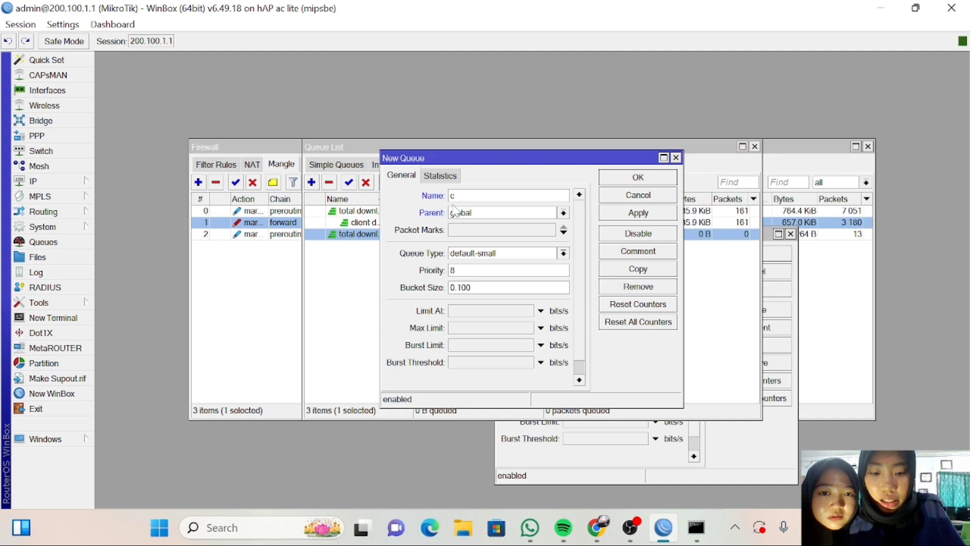
pyautogui.write('lie')
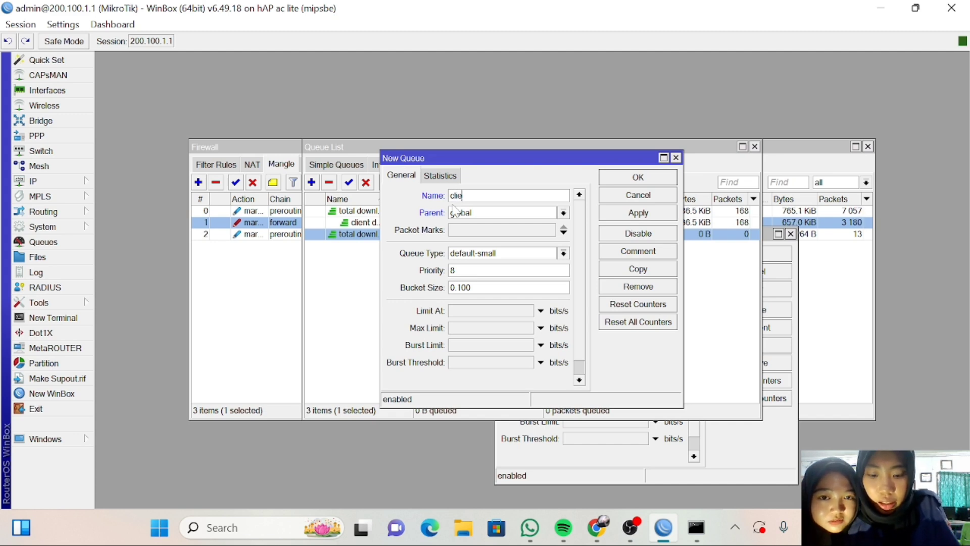
pyautogui.write('nt')
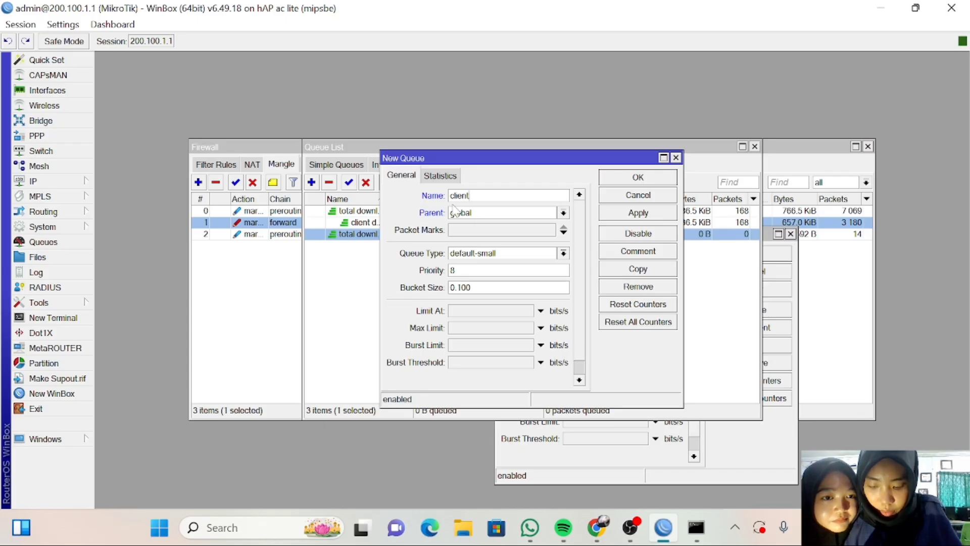
pyautogui.write(' d')
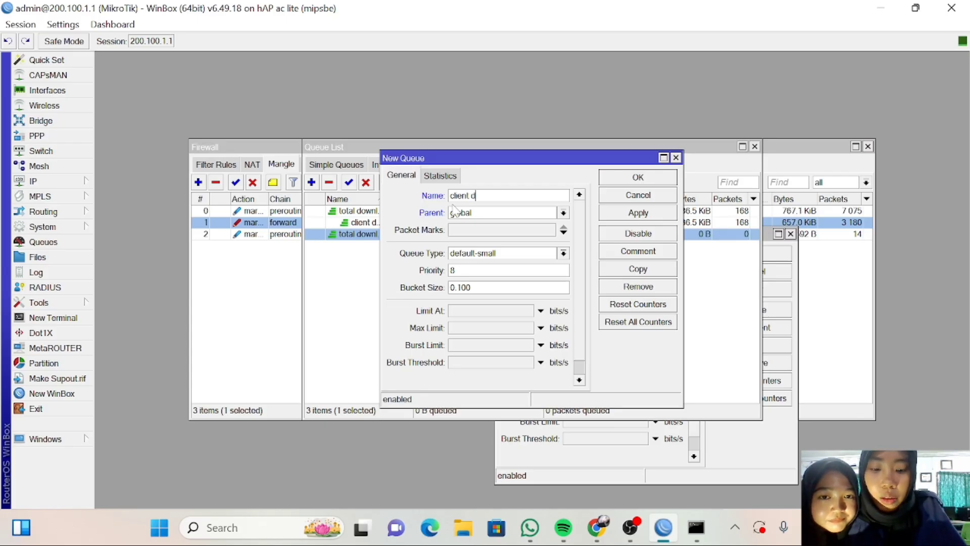
pyautogui.write('ow')
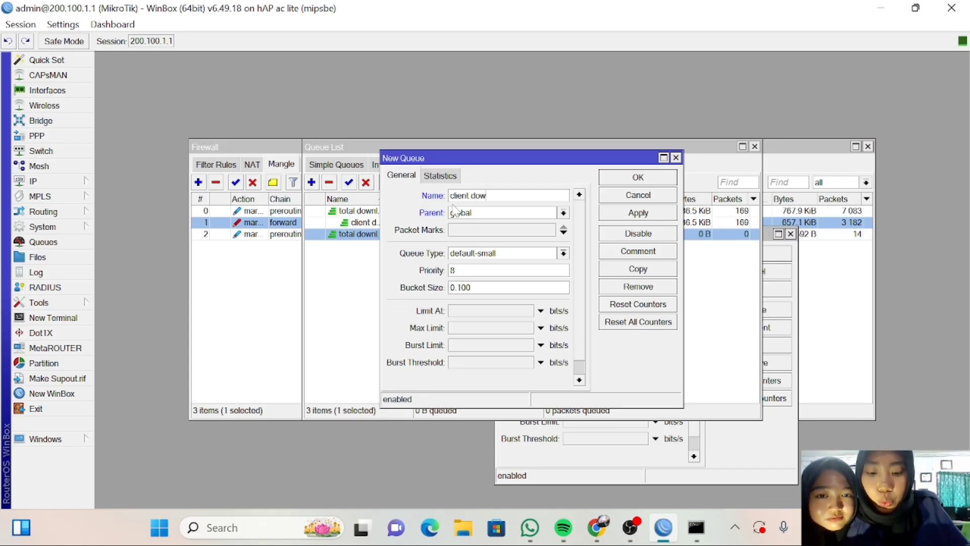
pyautogui.write('nload')
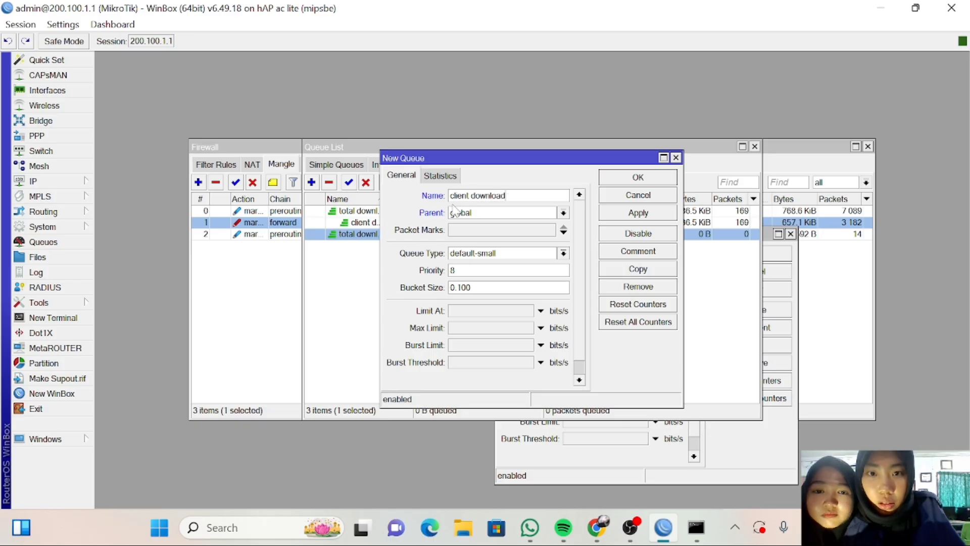
pyautogui.write(' 2')
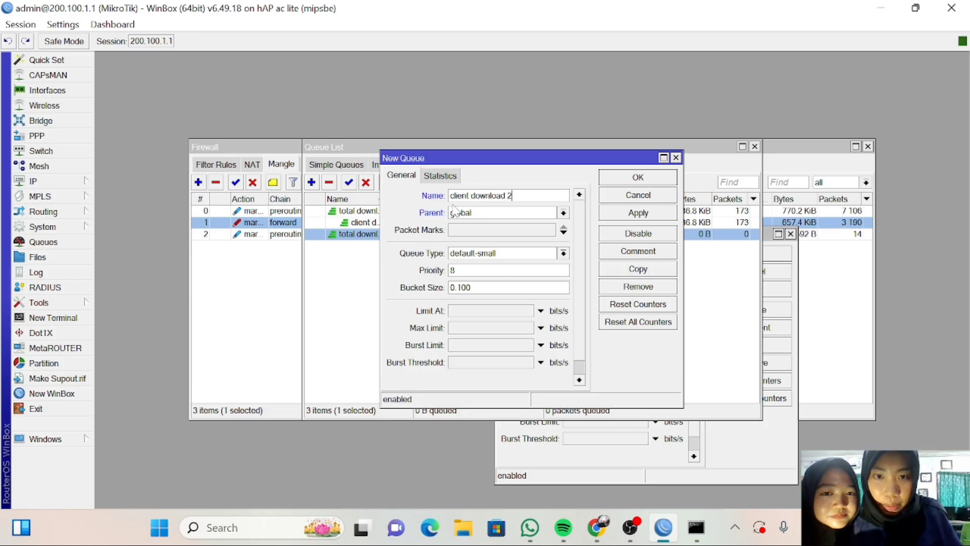
pyautogui.click(564, 213)
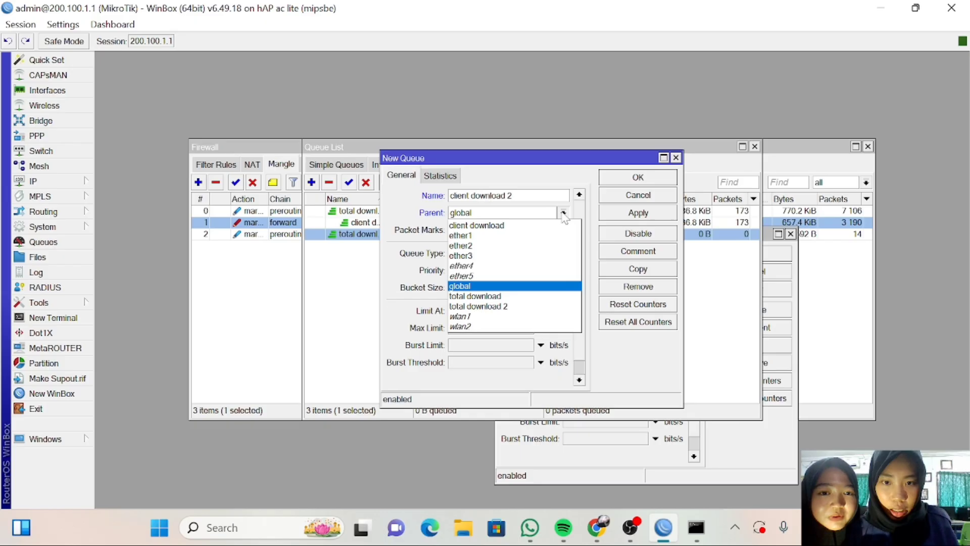
pyautogui.click(556, 307)
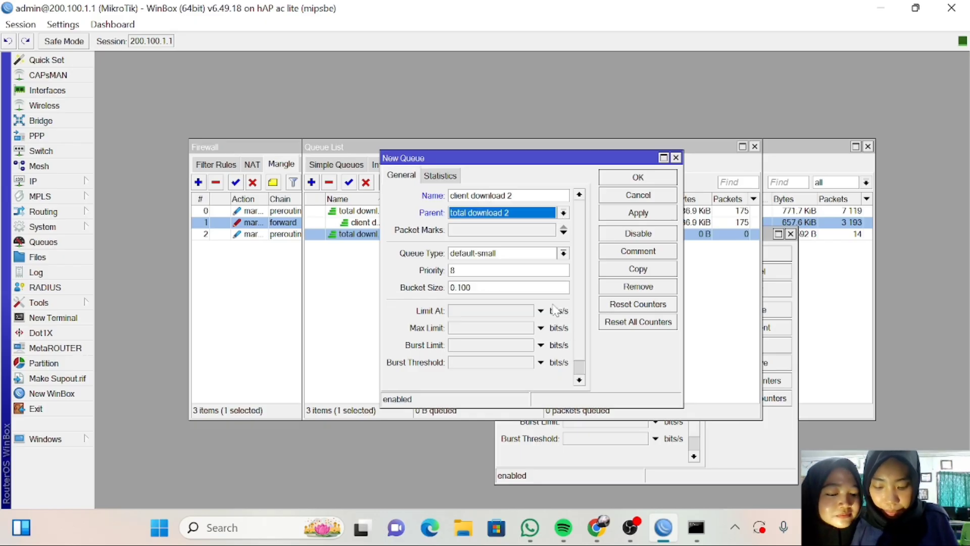
pyautogui.click(563, 231)
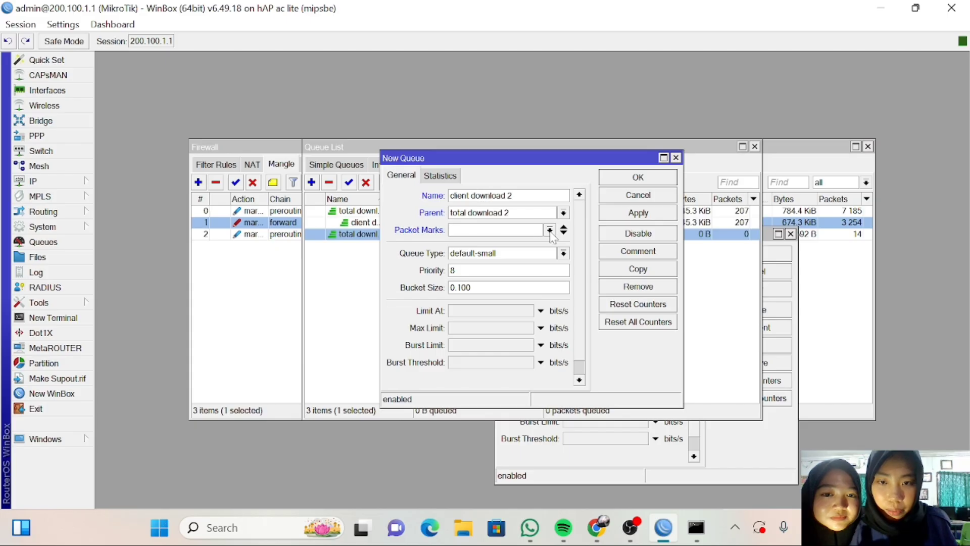
pyautogui.click(549, 230)
pyautogui.click(531, 252)
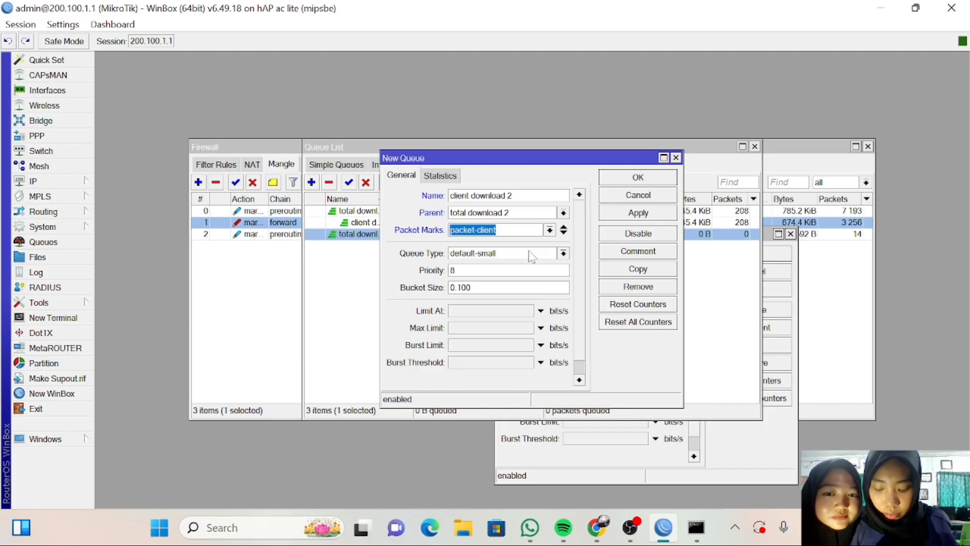
pyautogui.click(481, 328)
pyautogui.write('1m')
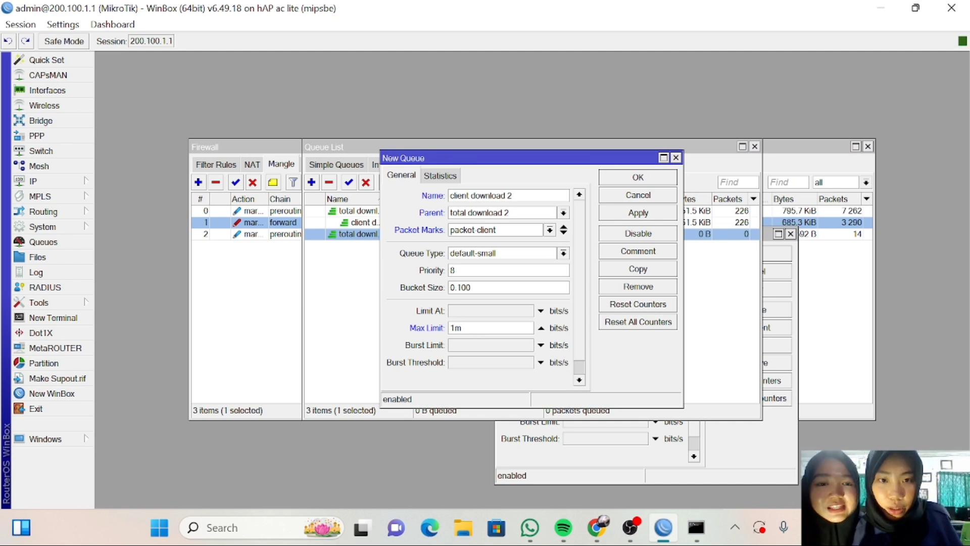
pyautogui.click(625, 216)
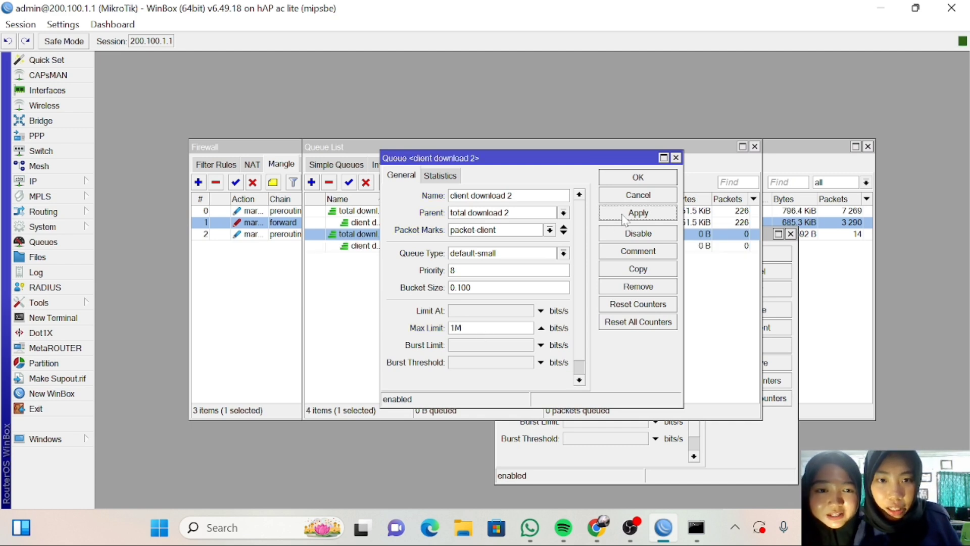
pyautogui.click(625, 180)
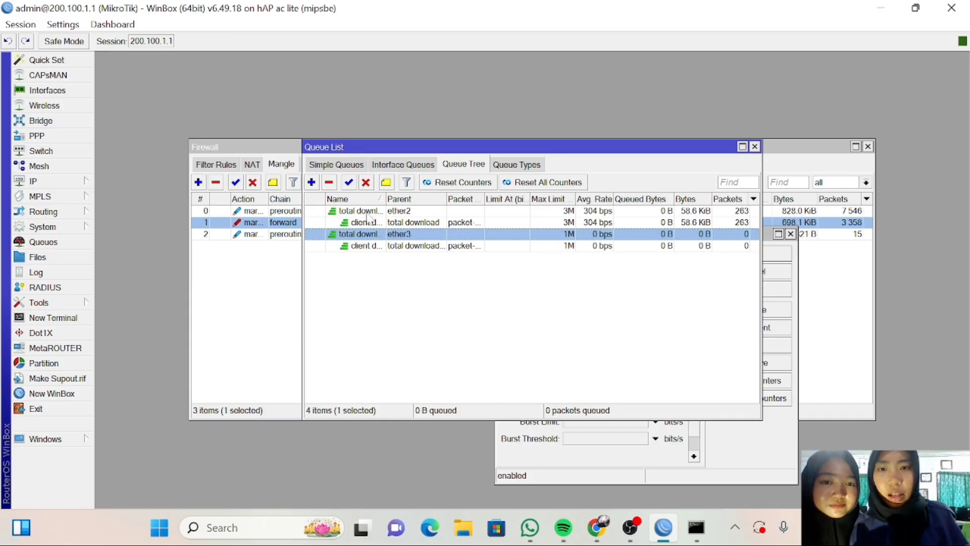
# Create queue 'total upload' with parent ether1 and max limit 1M.
pyautogui.click(311, 182)
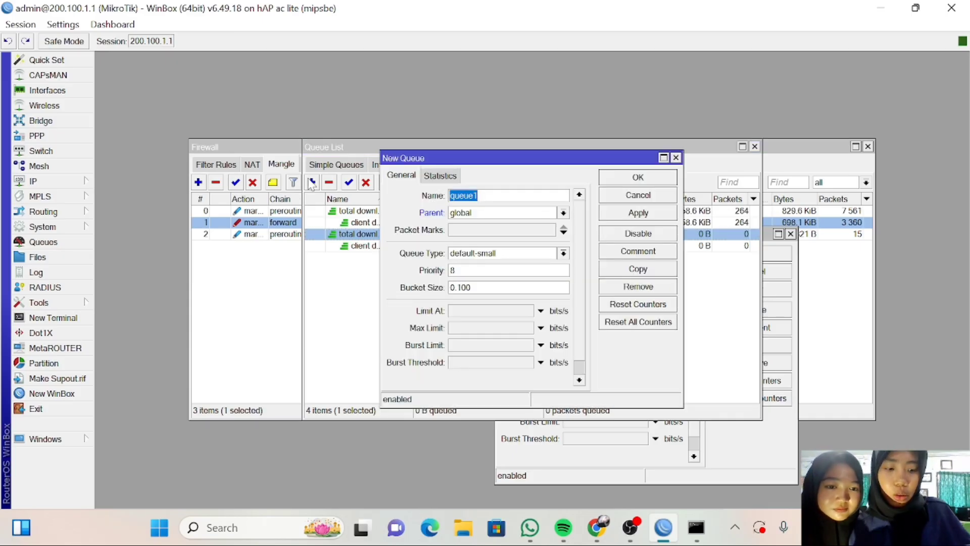
pyautogui.press('BackSpace')
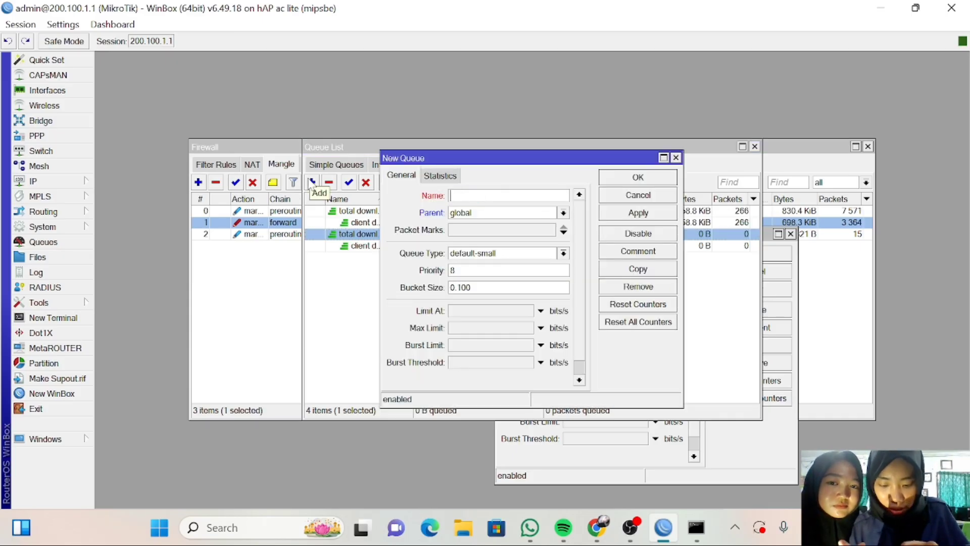
pyautogui.write('to')
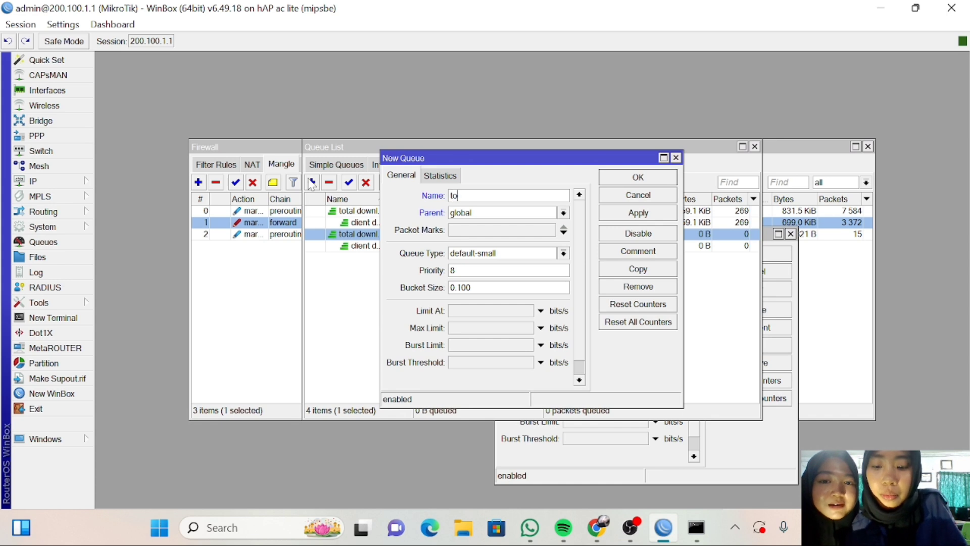
pyautogui.write('tal')
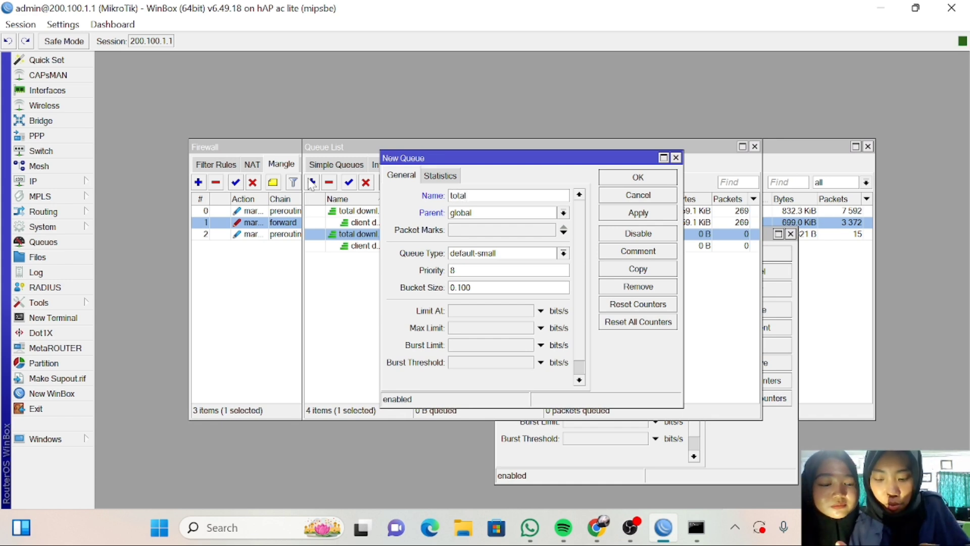
pyautogui.write(' uplo')
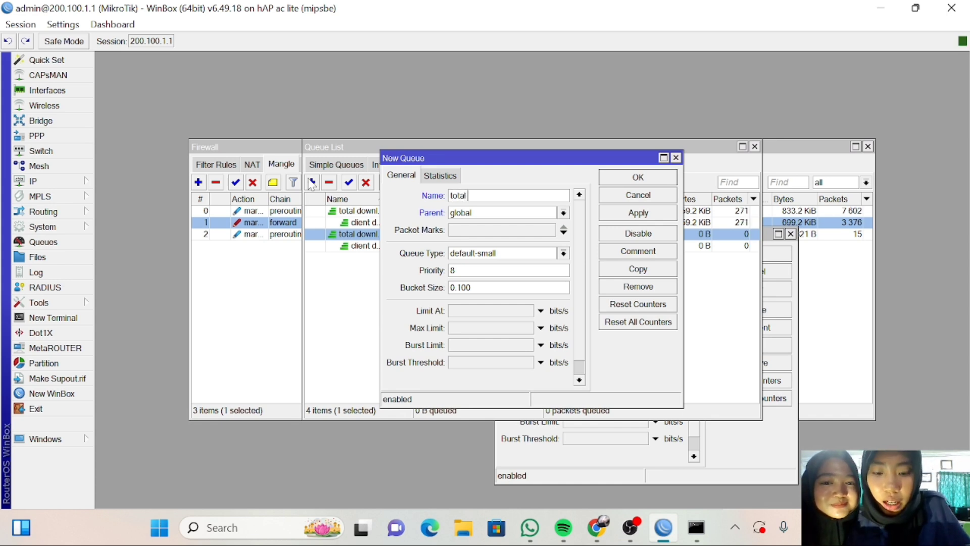
pyautogui.write('ad')
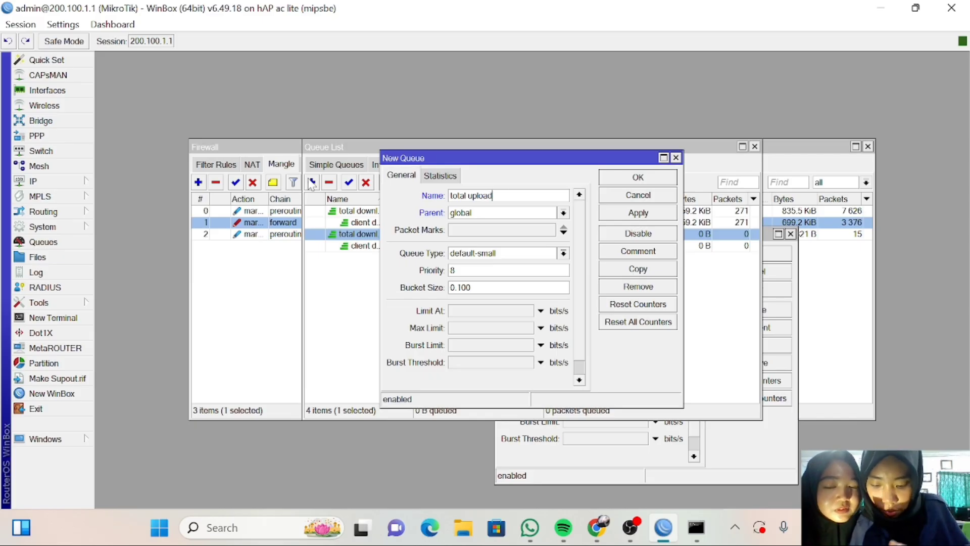
pyautogui.click(563, 213)
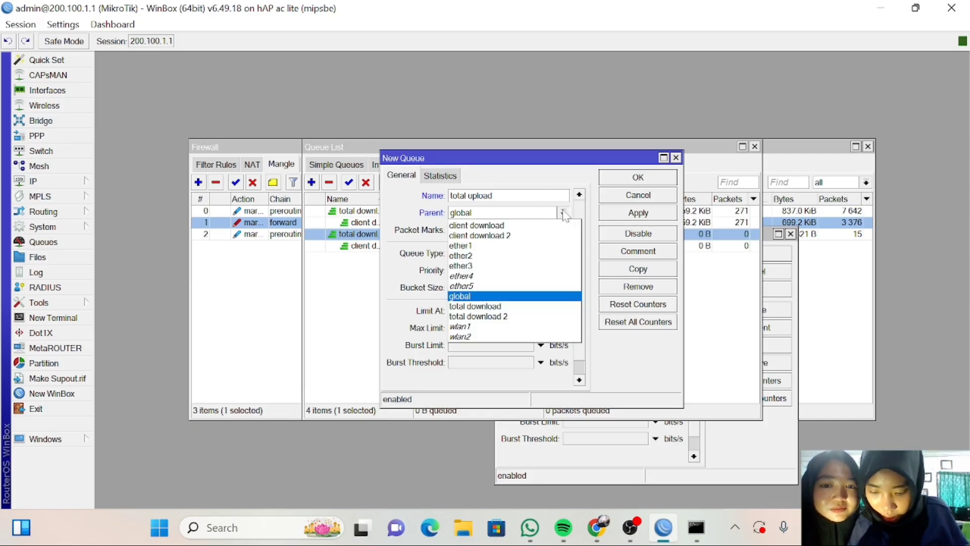
pyautogui.click(517, 255)
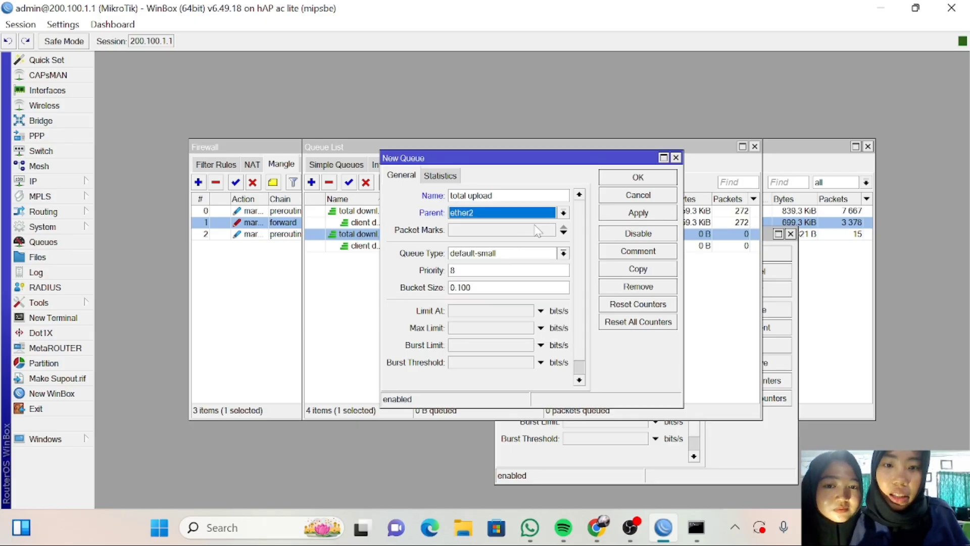
pyautogui.click(563, 213)
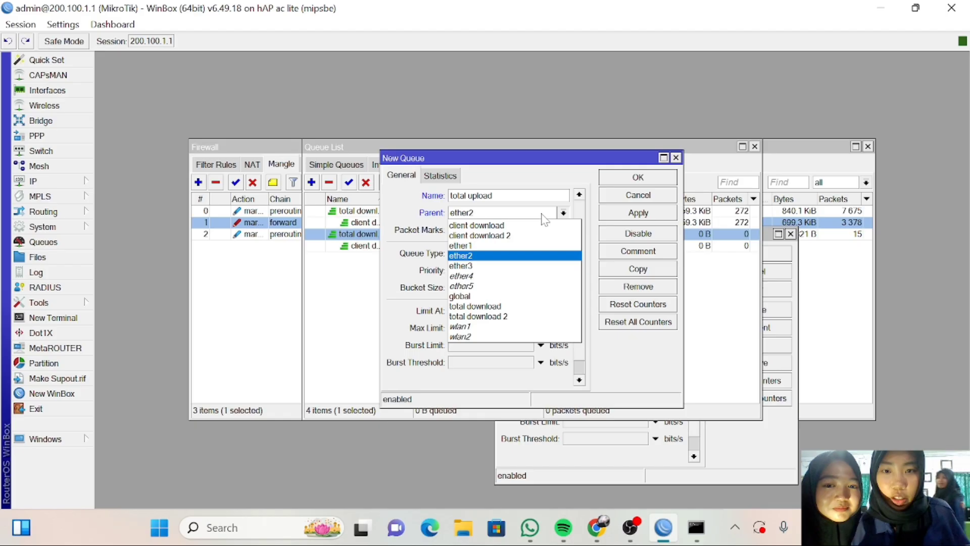
pyautogui.click(510, 245)
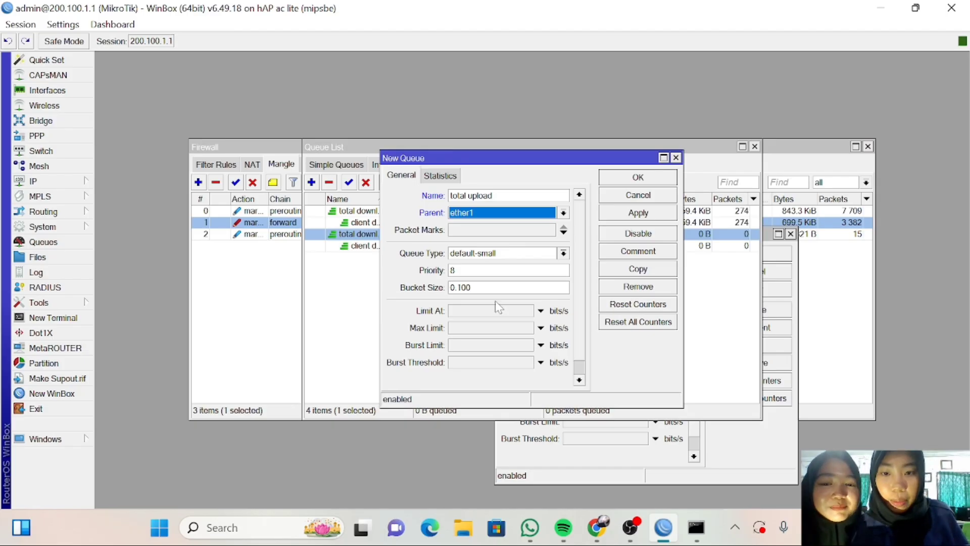
pyautogui.click(493, 329)
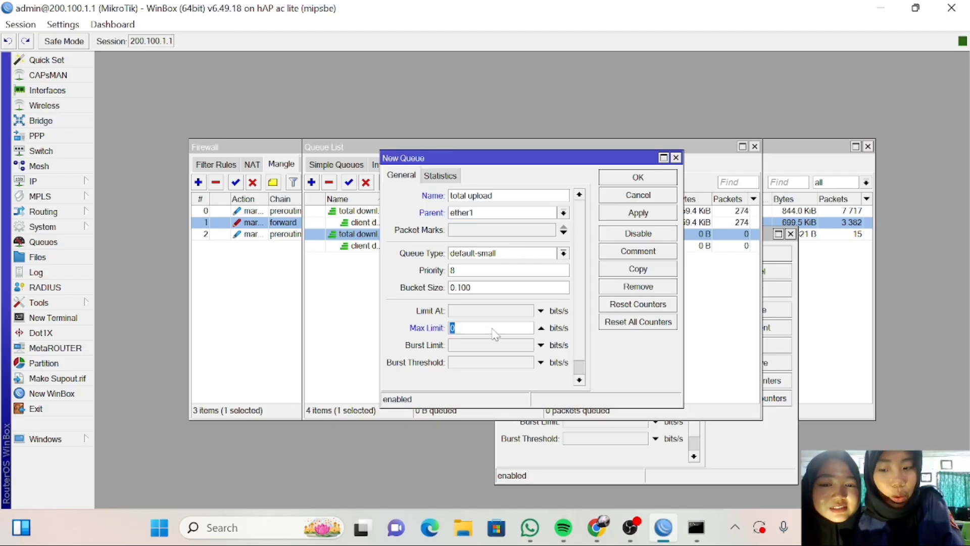
pyautogui.write('1m')
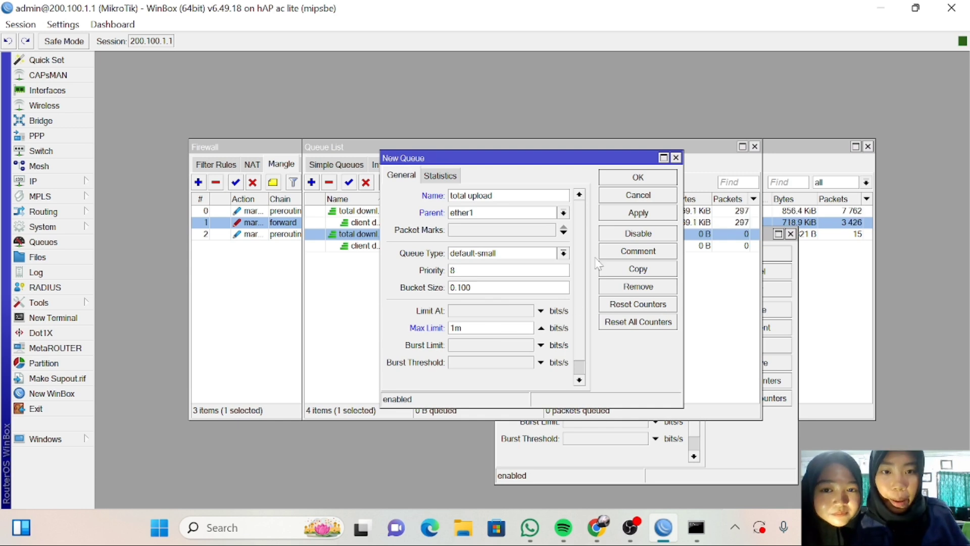
pyautogui.click(610, 216)
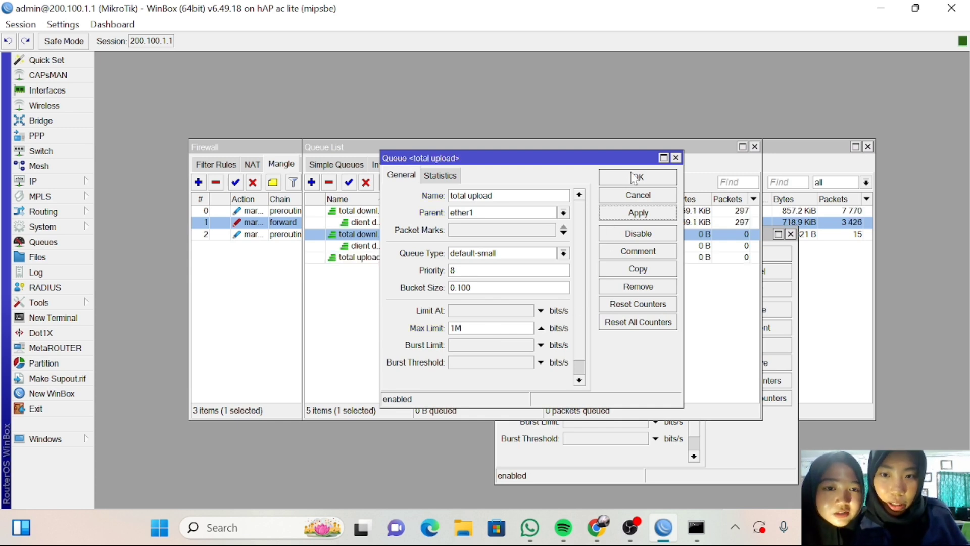
pyautogui.click(632, 176)
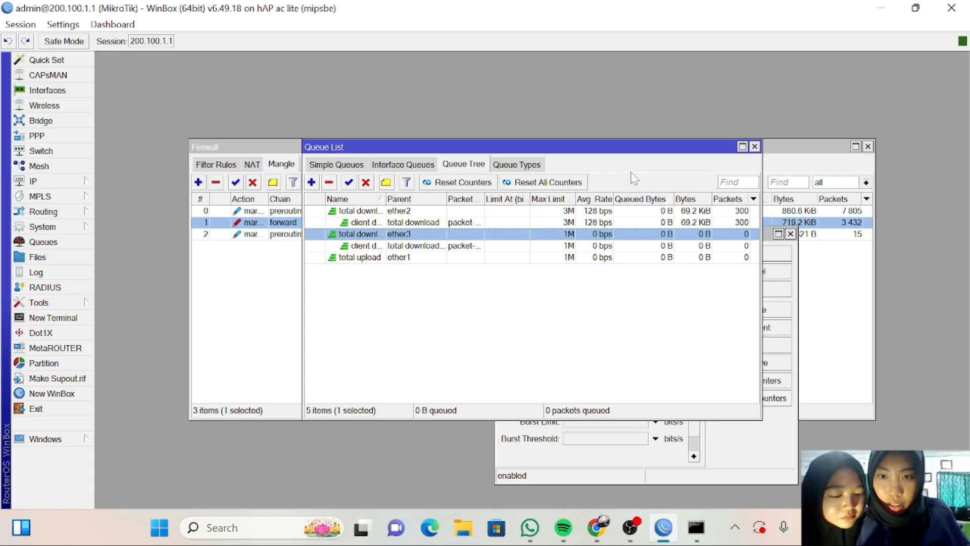
# Add queue 'client upload' under total upload, packet mark packet-client, max limit 1M.
pyautogui.click(311, 182)
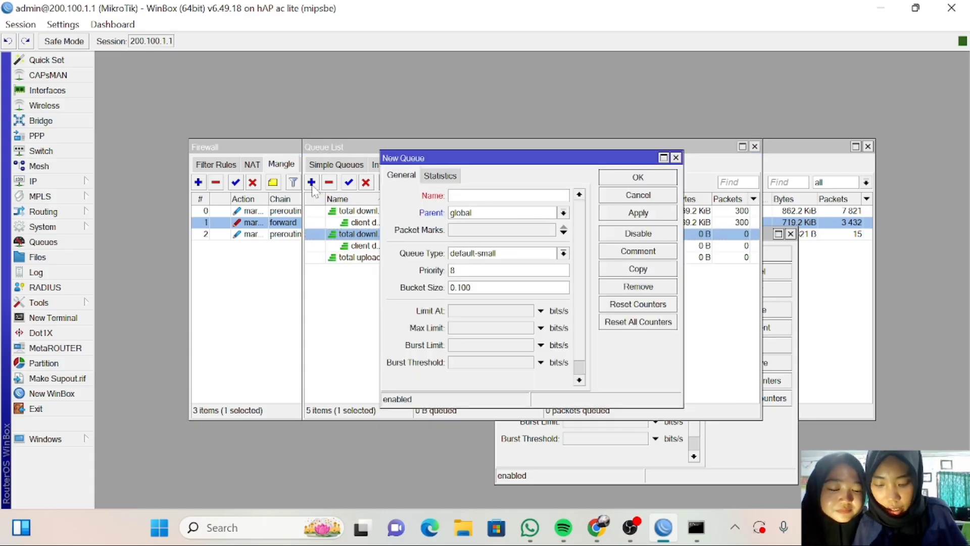
pyautogui.write('client')
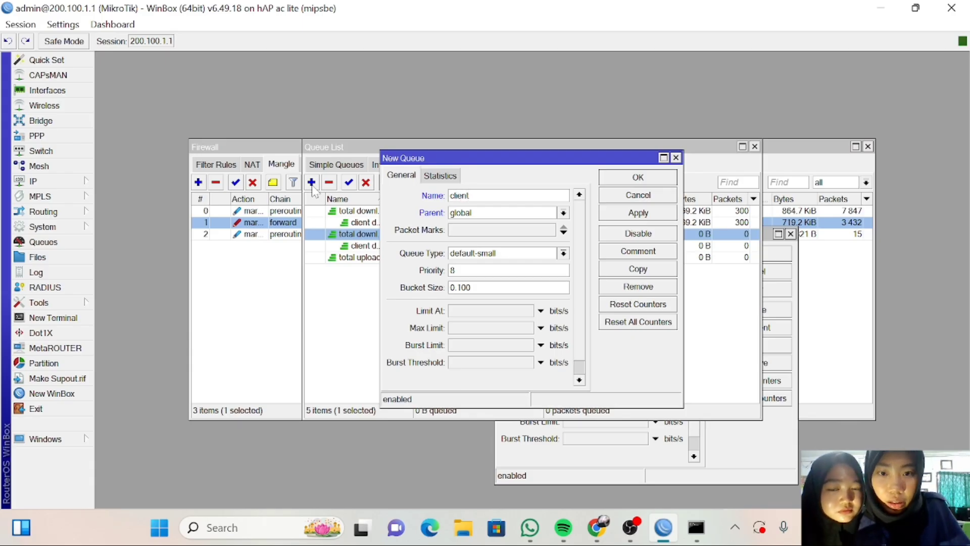
pyautogui.write(' up')
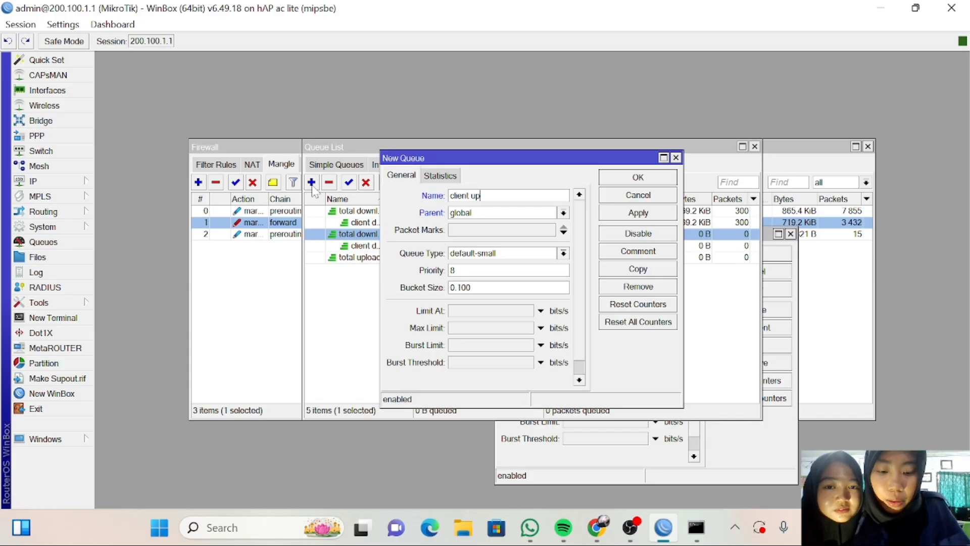
pyautogui.write('lo')
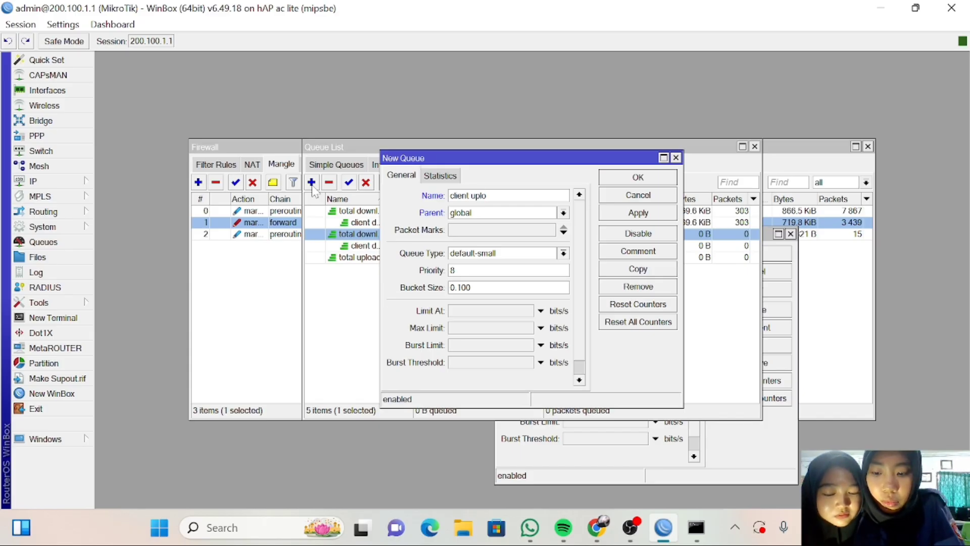
pyautogui.write('ad')
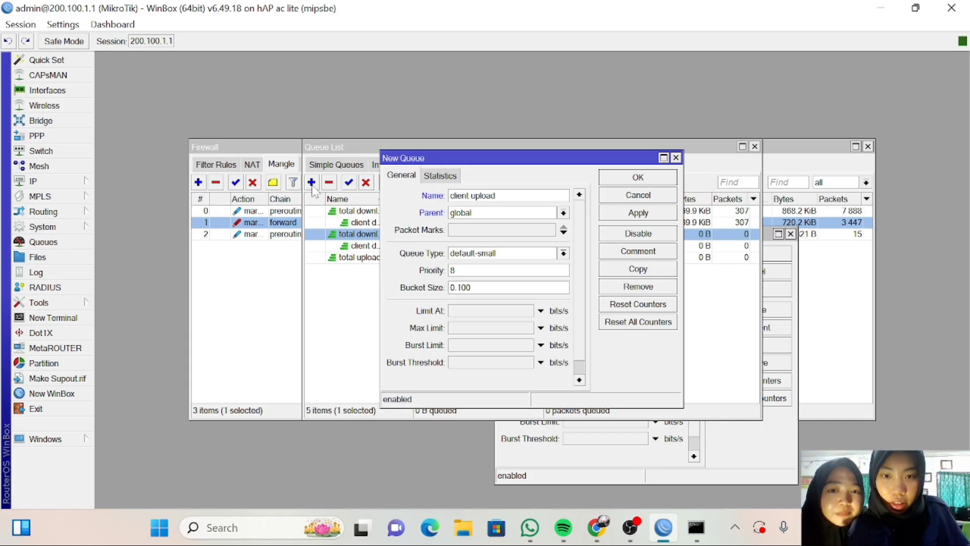
pyautogui.click(564, 213)
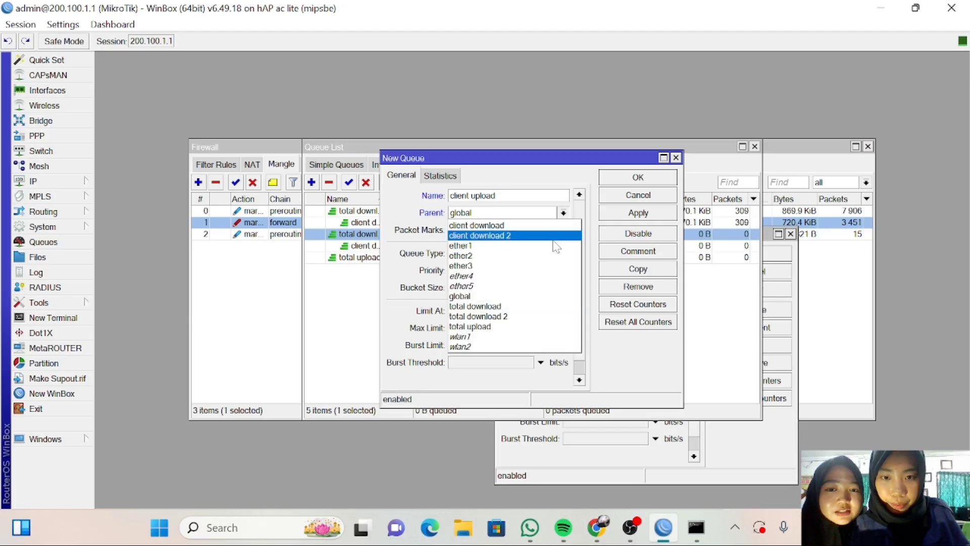
pyautogui.click(519, 327)
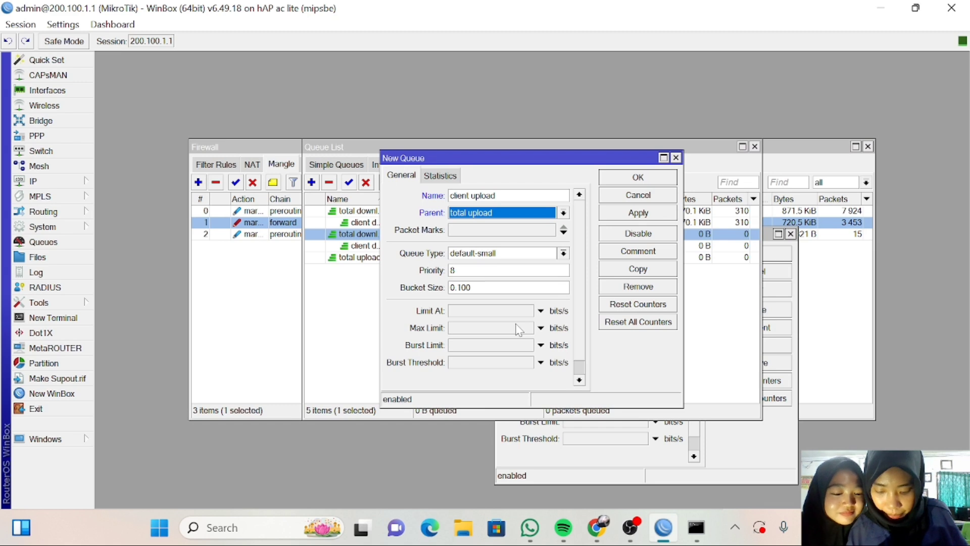
pyautogui.click(563, 233)
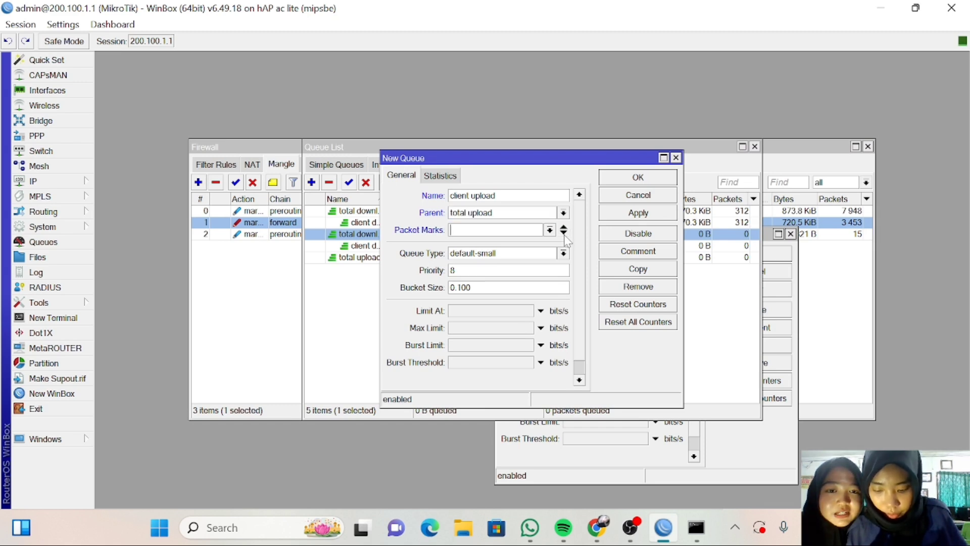
pyautogui.click(549, 230)
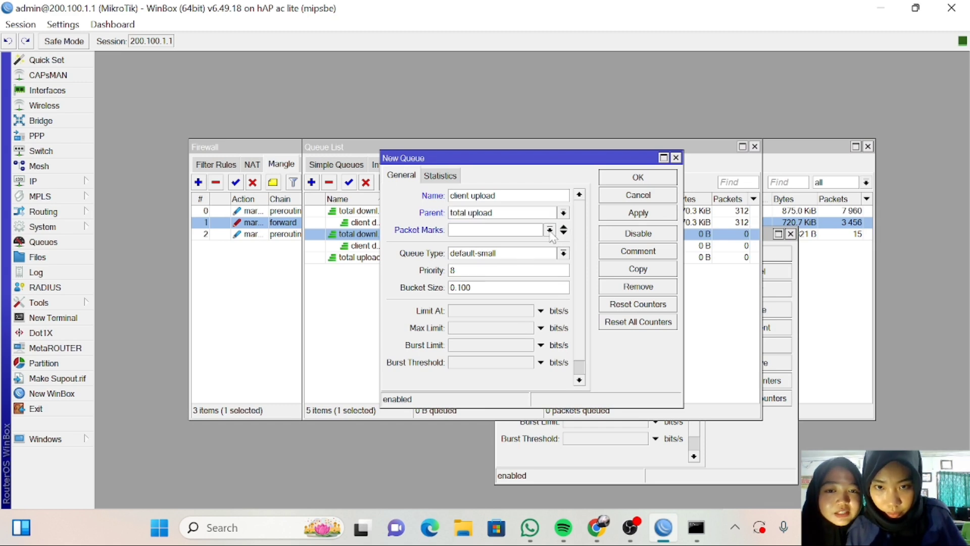
pyautogui.click(531, 253)
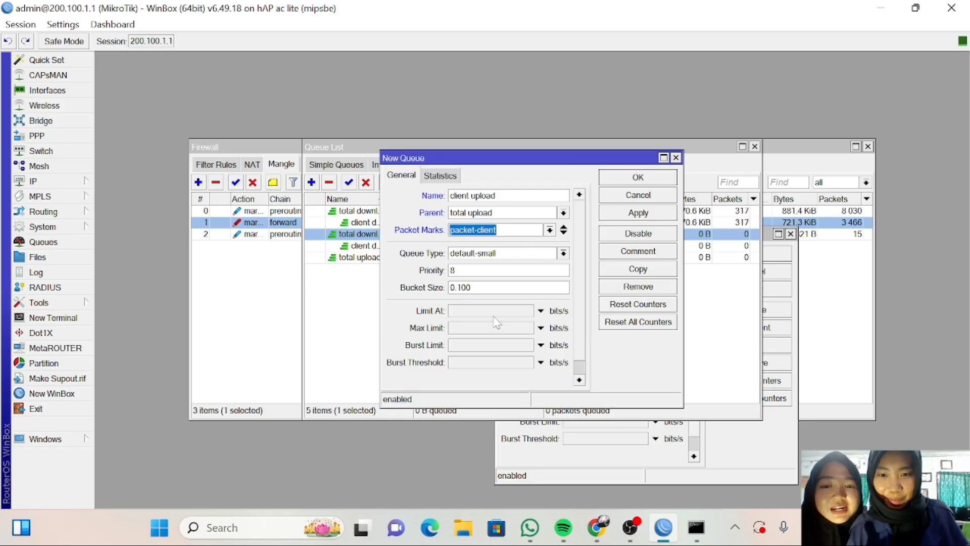
pyautogui.click(488, 328)
pyautogui.write('1')
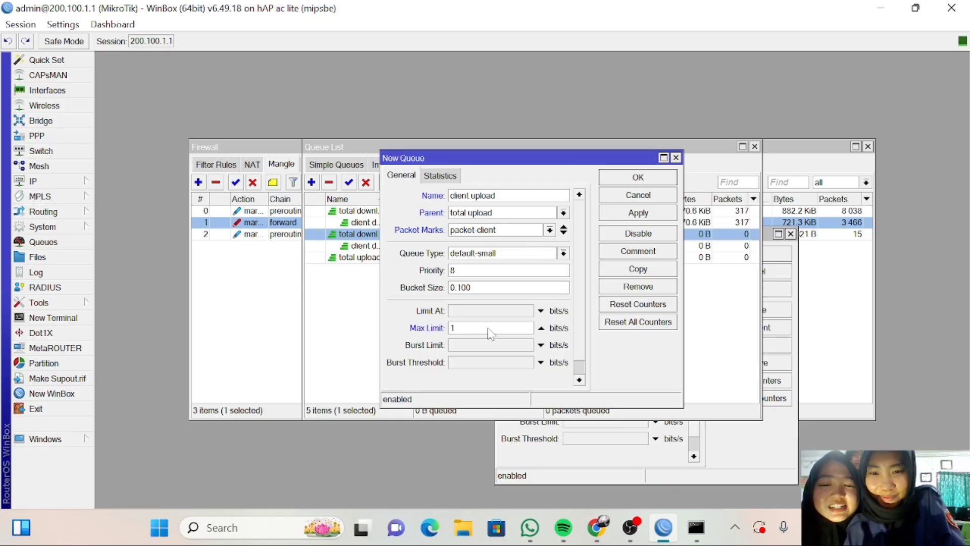
pyautogui.write('m')
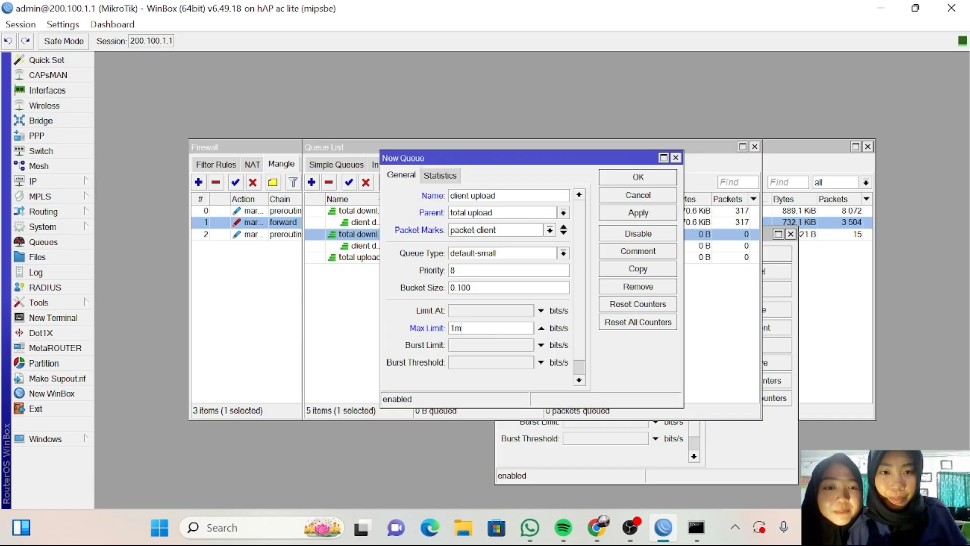
pyautogui.click(615, 214)
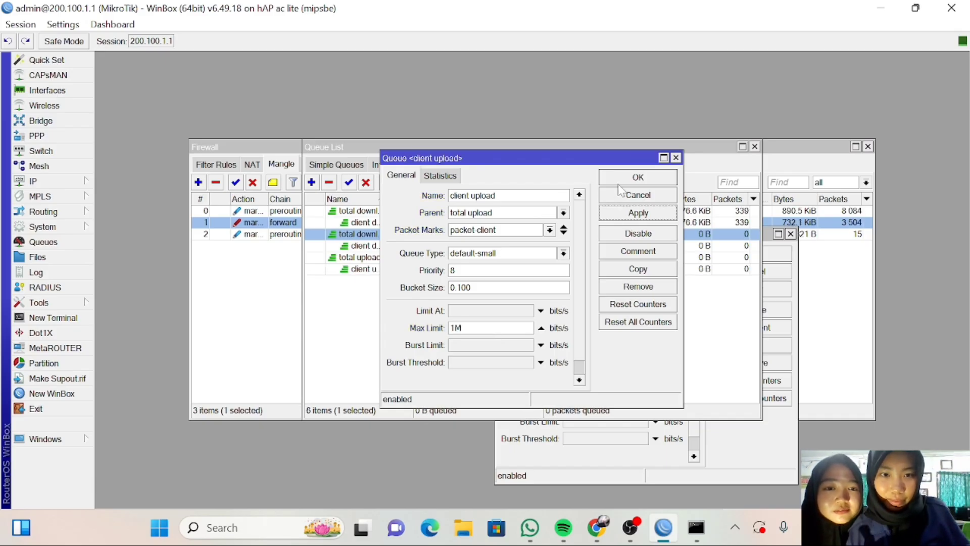
pyautogui.click(622, 182)
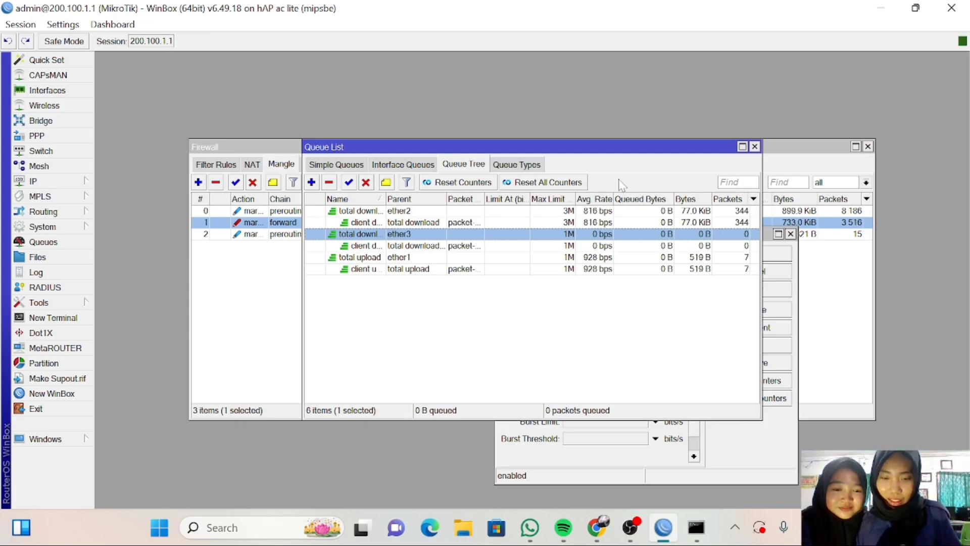
# Retest speed on Fast.com in Chrome (2.6 Mbps), then open a new browser tab.
pyautogui.click(597, 528)
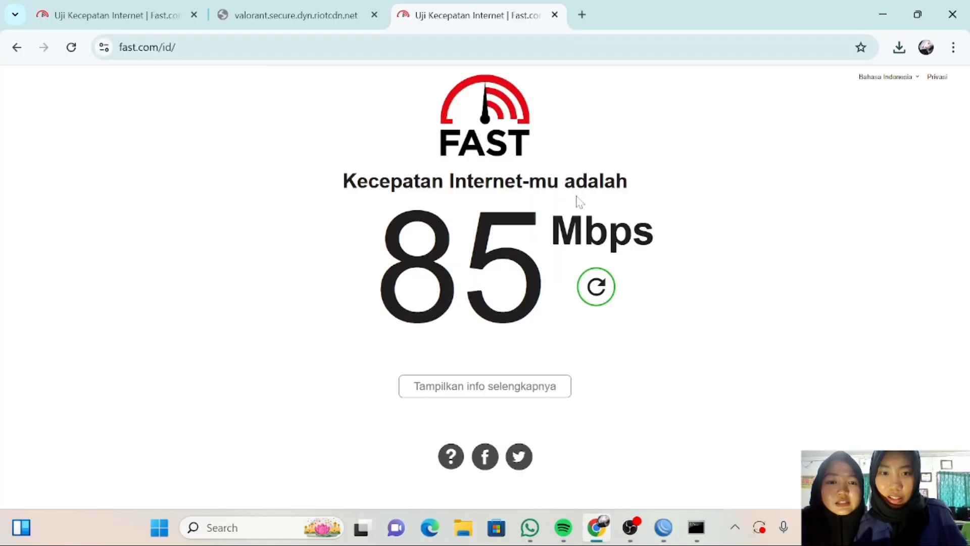
pyautogui.click(602, 302)
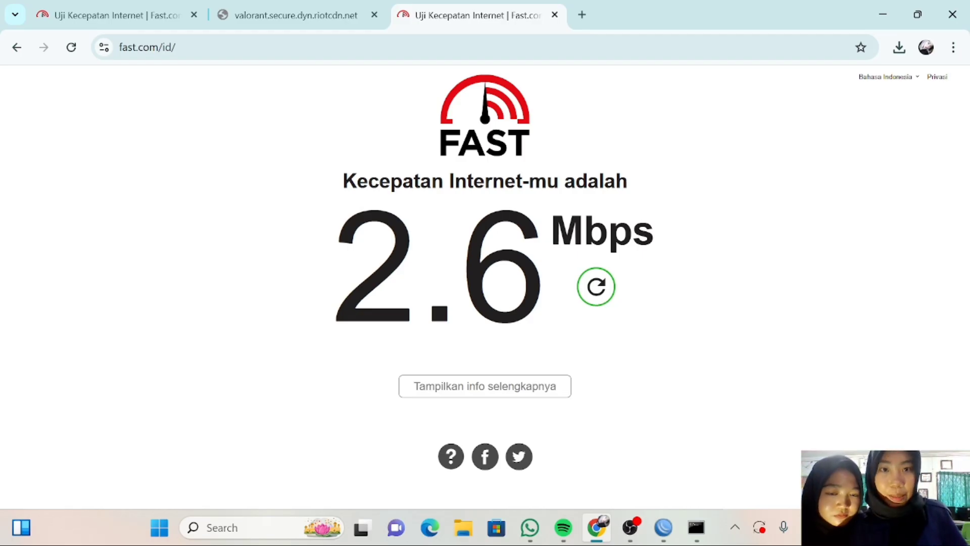
pyautogui.click(582, 14)
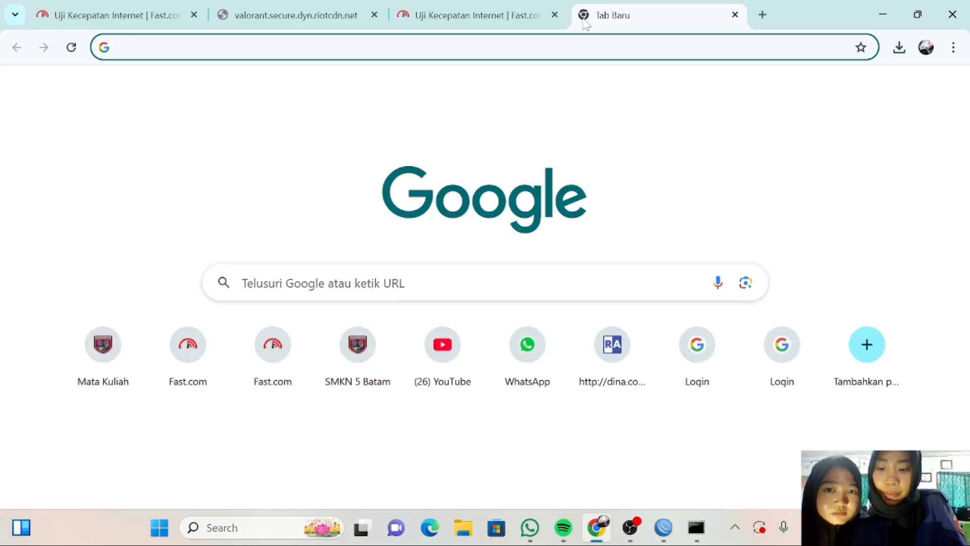
# Run Google's speed test (2.76 Mbps), then switch to the Network Connections window.
pyautogui.write('sp')
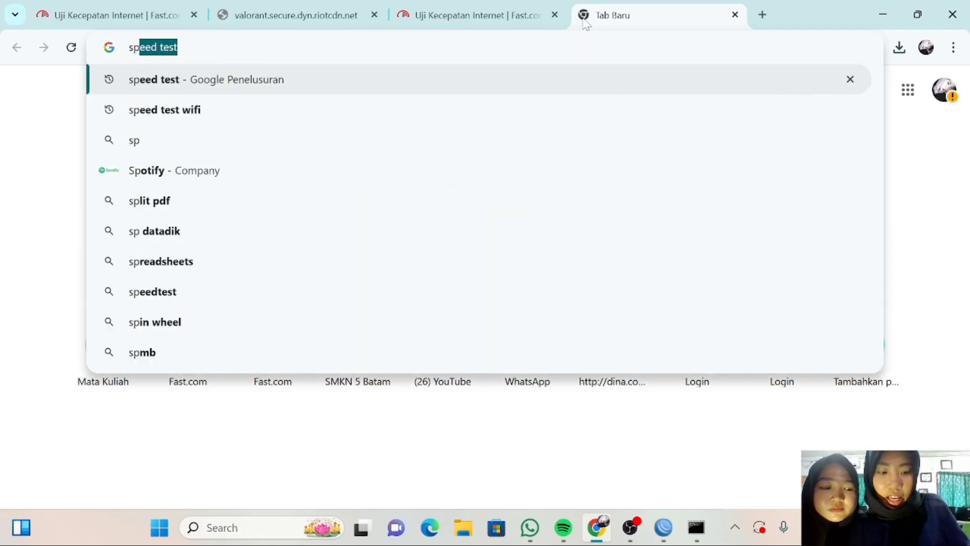
pyautogui.press('Return')
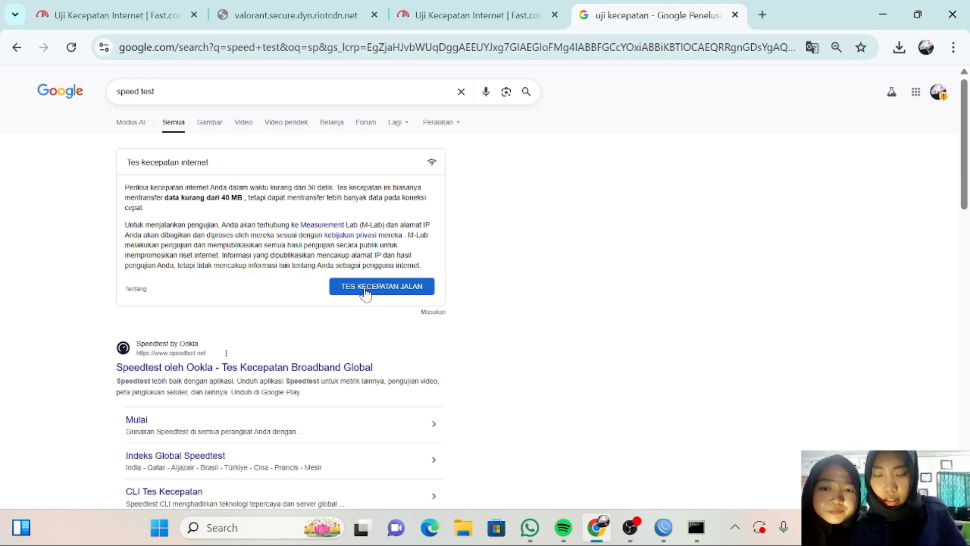
pyautogui.click(365, 290)
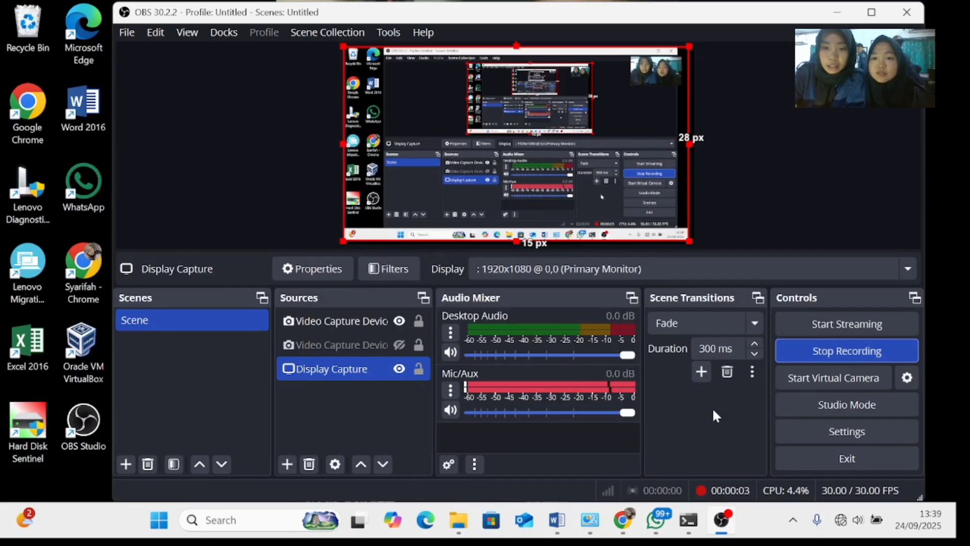
pyautogui.moveTo(589, 520)
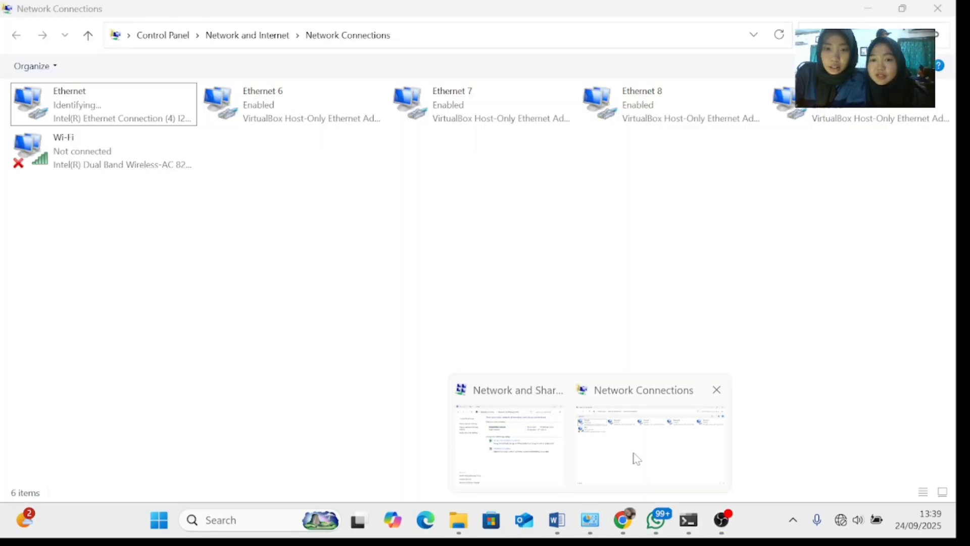
pyautogui.click(635, 459)
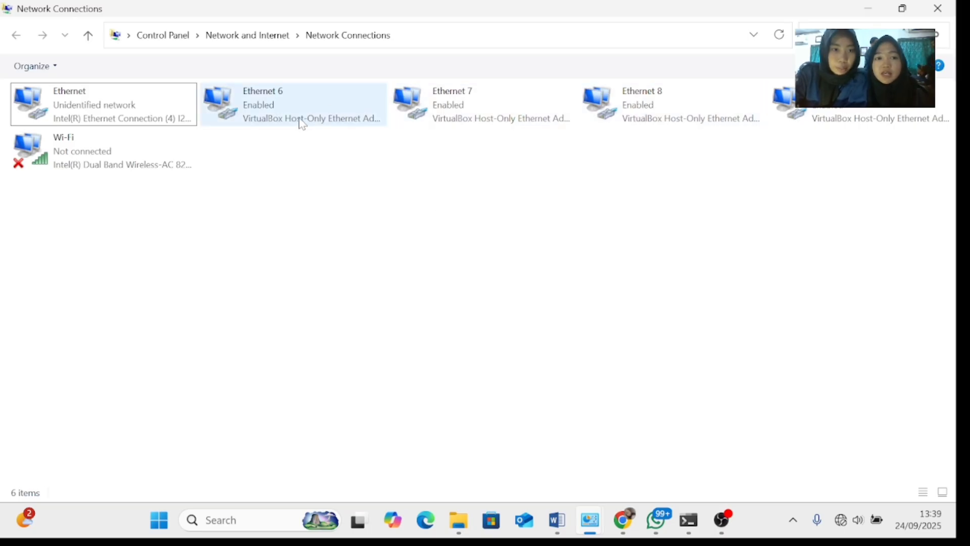
# Open the Ethernet adapter's Properties and its Internet Protocol Version 4 (TCP/IPv4) settings.
pyautogui.click(148, 112)
pyautogui.doubleClick(148, 112)
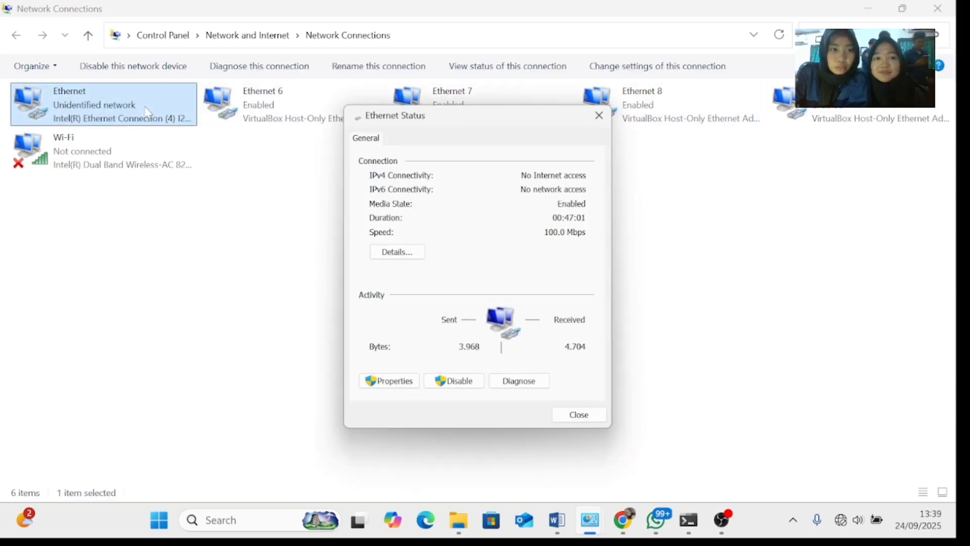
pyautogui.click(391, 386)
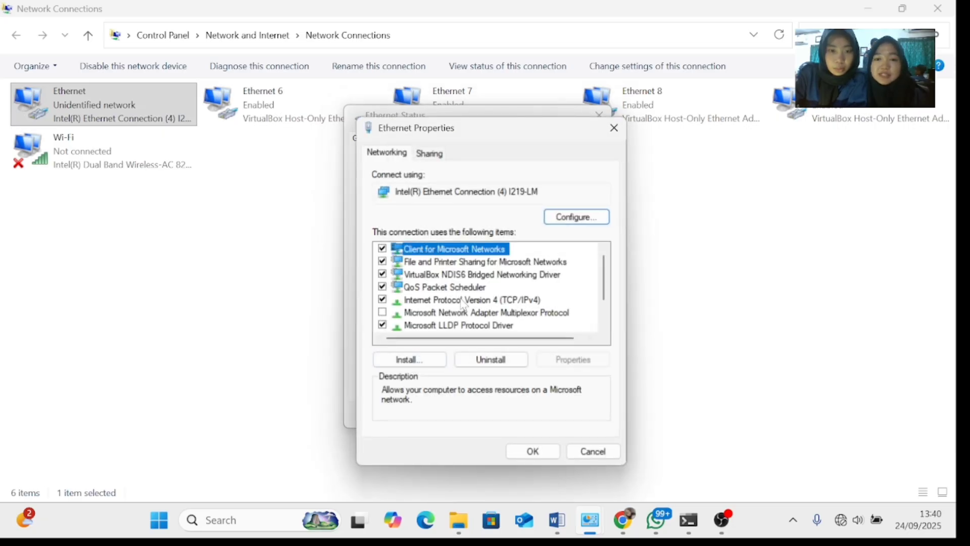
pyautogui.click(461, 301)
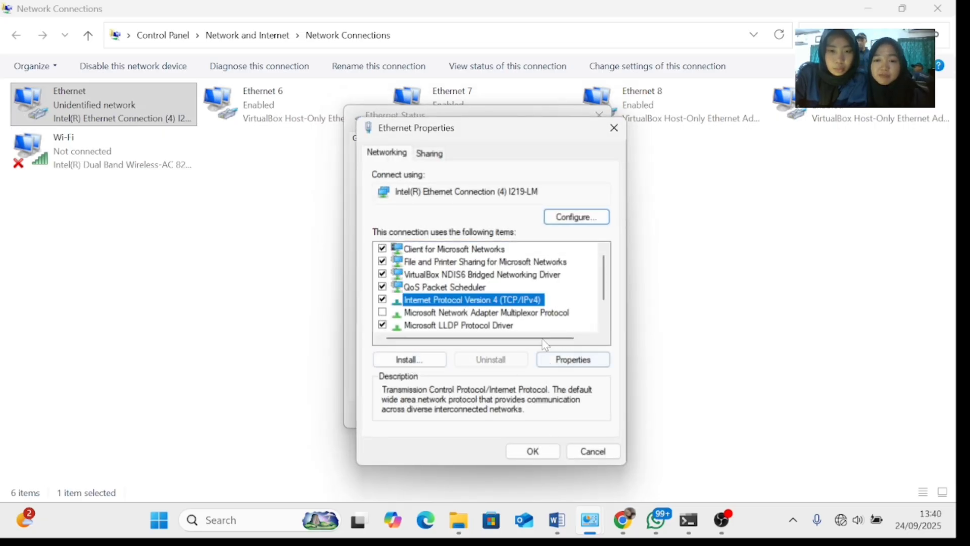
pyautogui.doubleClick(528, 302)
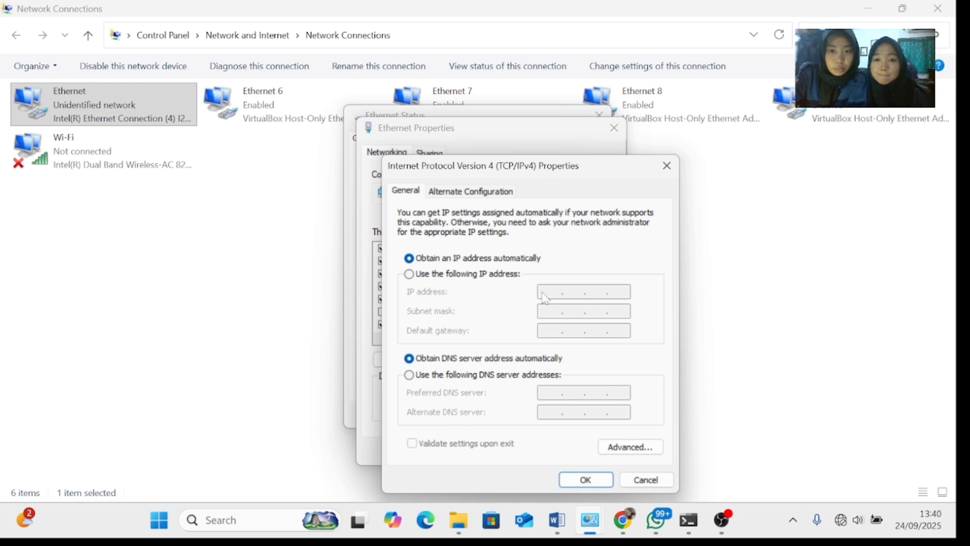
# Enter static IP 200.100.2.2, mask 255.255.255.0, gateway 200.100.2.1, DNS 8.8.8.8 and 8.8.4.4.
pyautogui.click(517, 274)
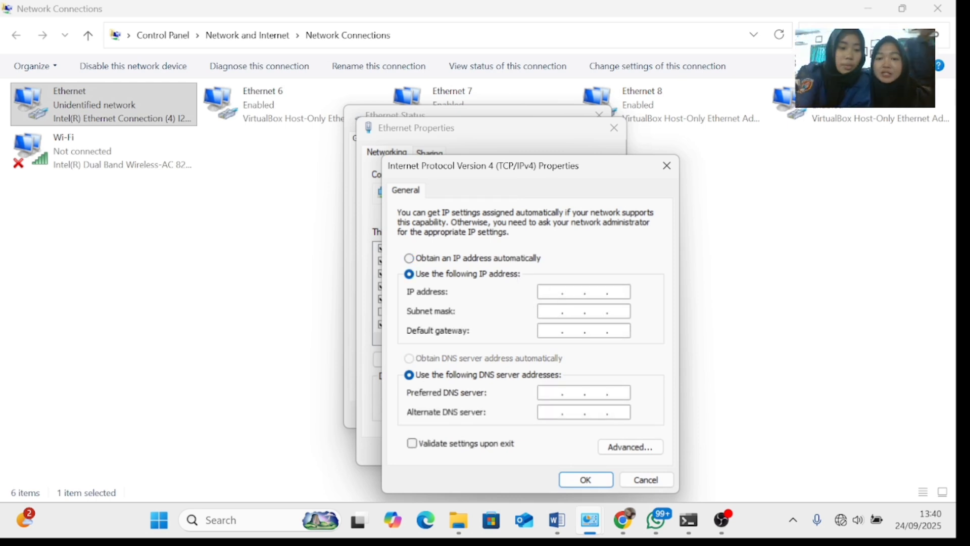
pyautogui.write('200 . ')
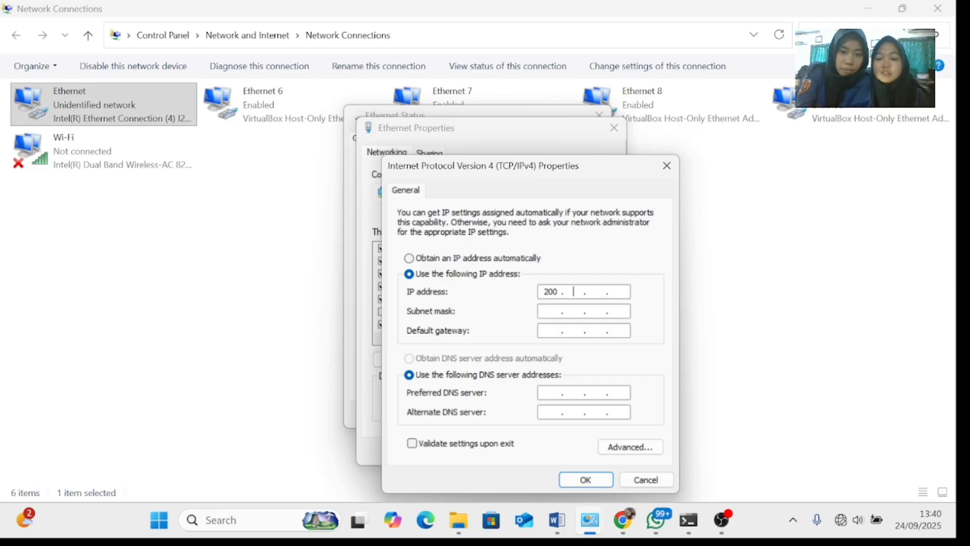
pyautogui.write('100 . ')
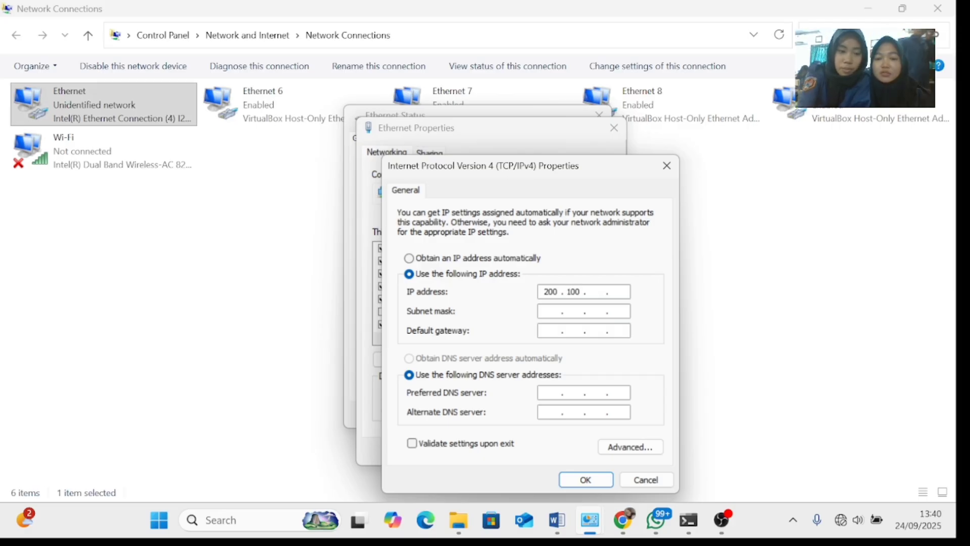
pyautogui.write('2 ')
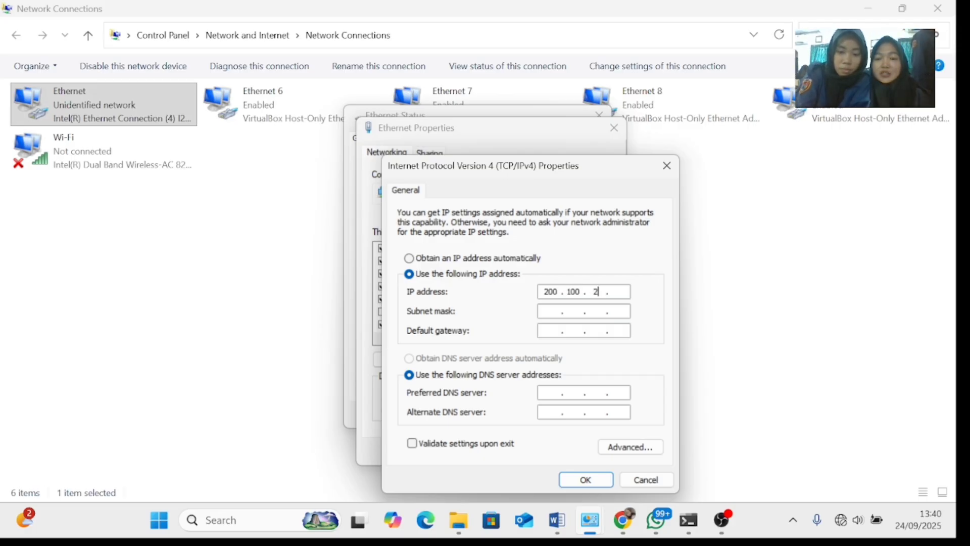
pyautogui.write('. 2')
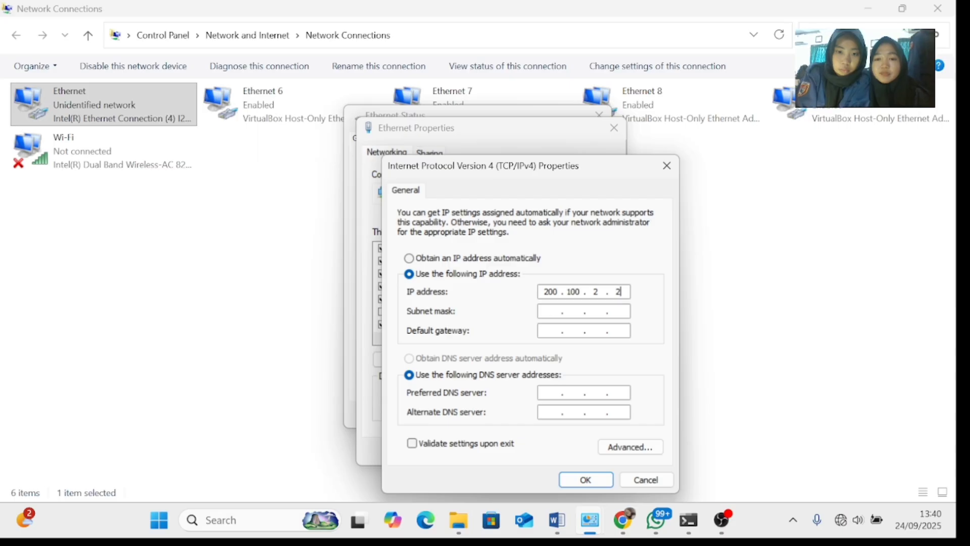
pyautogui.click(545, 310)
pyautogui.click(549, 328)
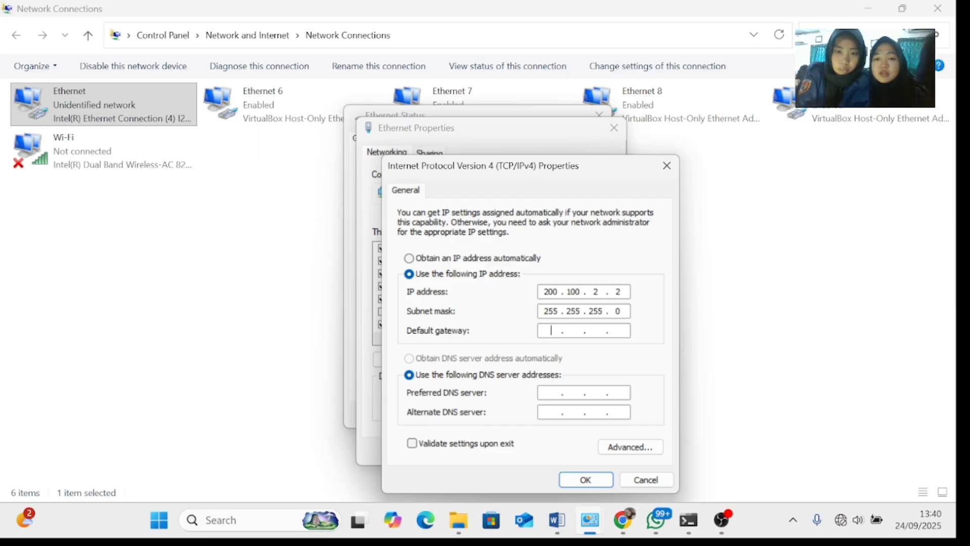
pyautogui.write('200 . ')
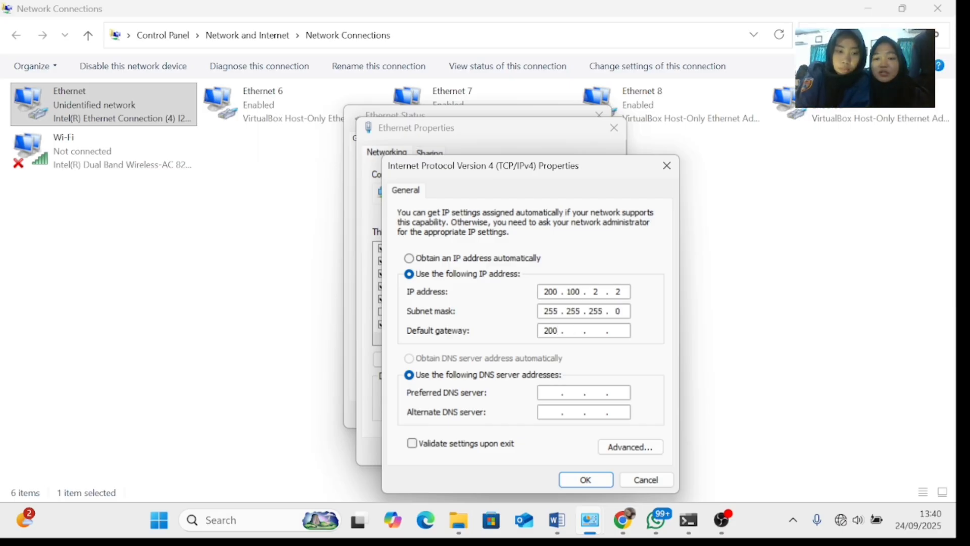
pyautogui.write('100')
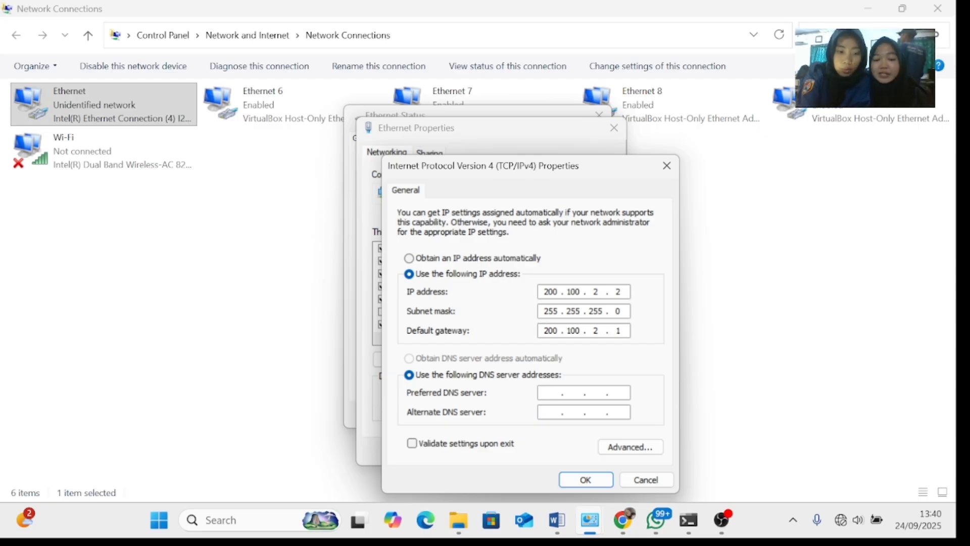
pyautogui.write('8.')
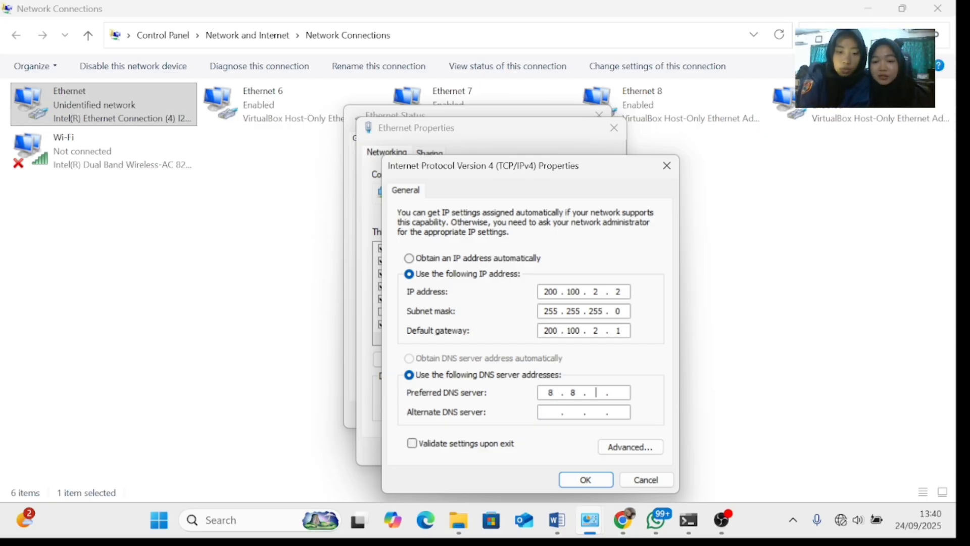
pyautogui.write('8')
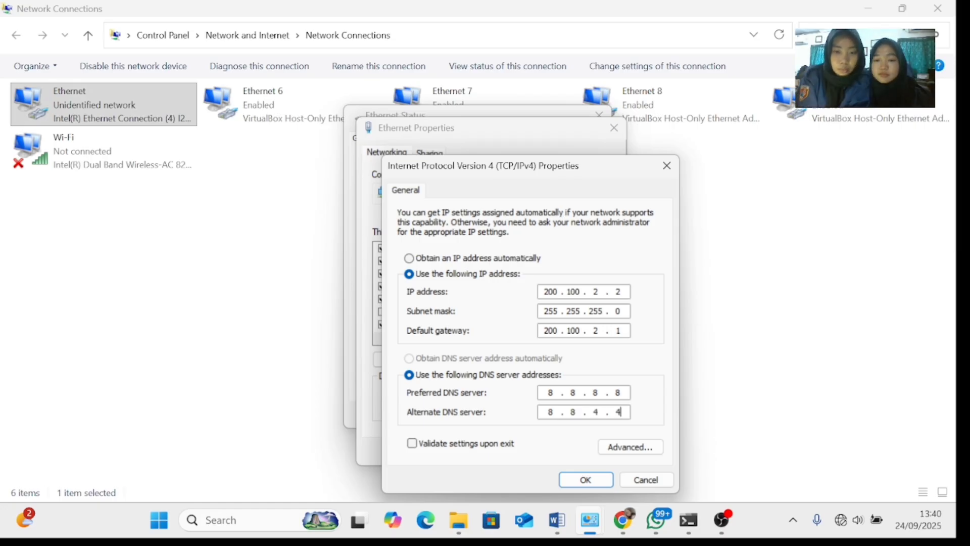
# Save the IPv4 settings, accept the multiple-gateways warning, and return to Fast.com in Chrome.
pyautogui.click(585, 485)
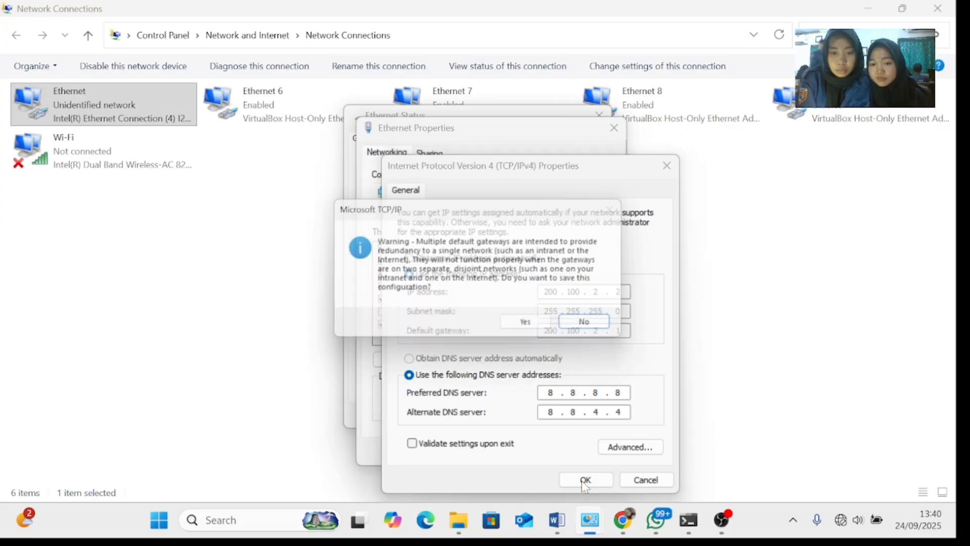
pyautogui.click(536, 338)
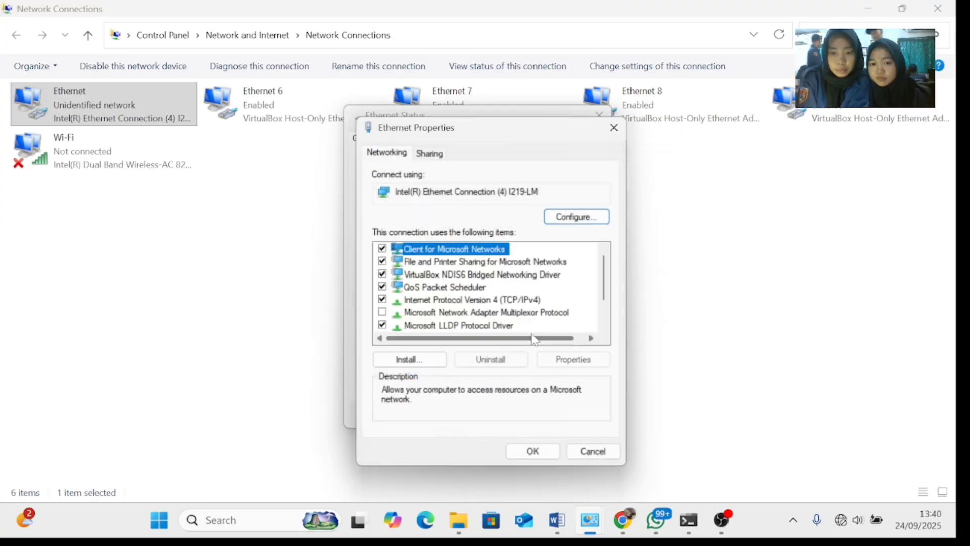
pyautogui.click(534, 451)
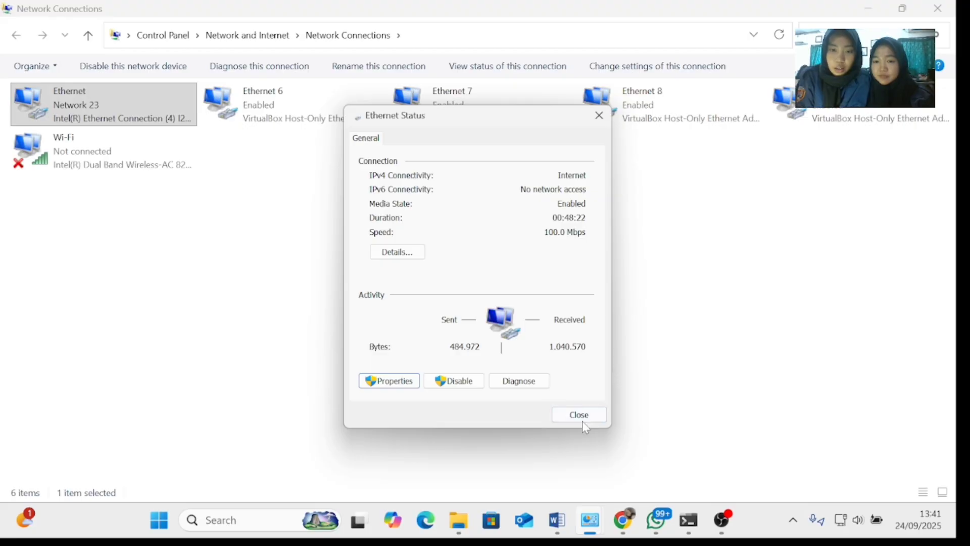
pyautogui.click(580, 415)
pyautogui.moveTo(618, 516)
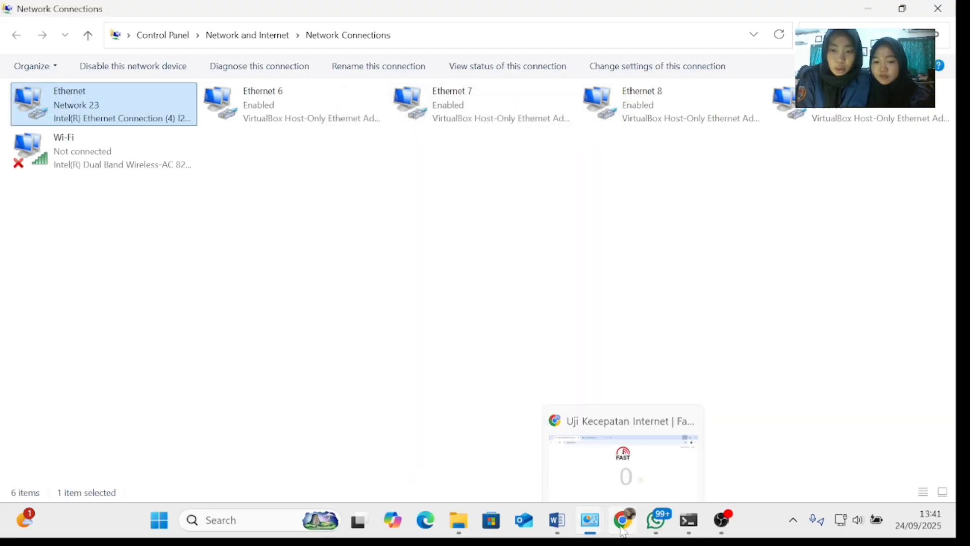
pyautogui.click(584, 399)
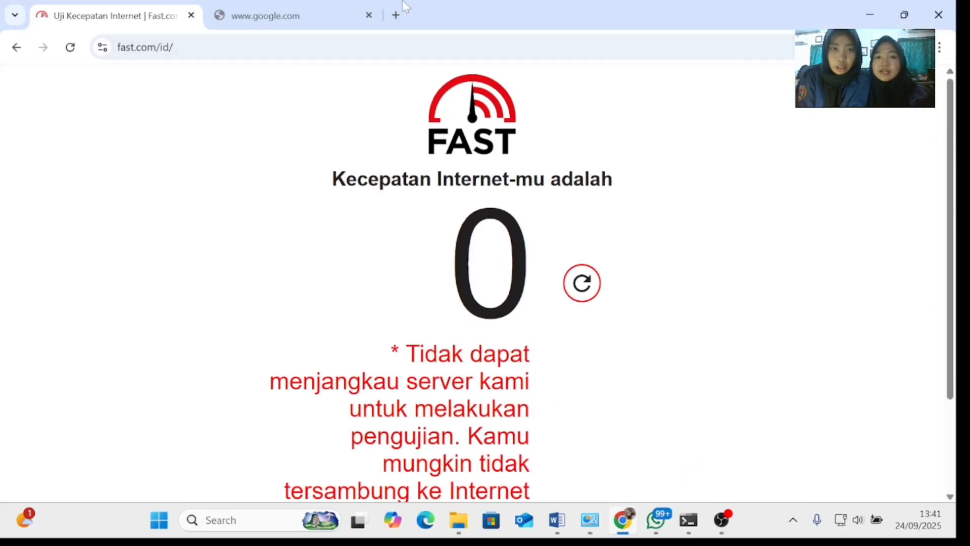
# Search Google for 'speedtest' in a new Chrome tab.
pyautogui.click(396, 15)
pyautogui.write('s')
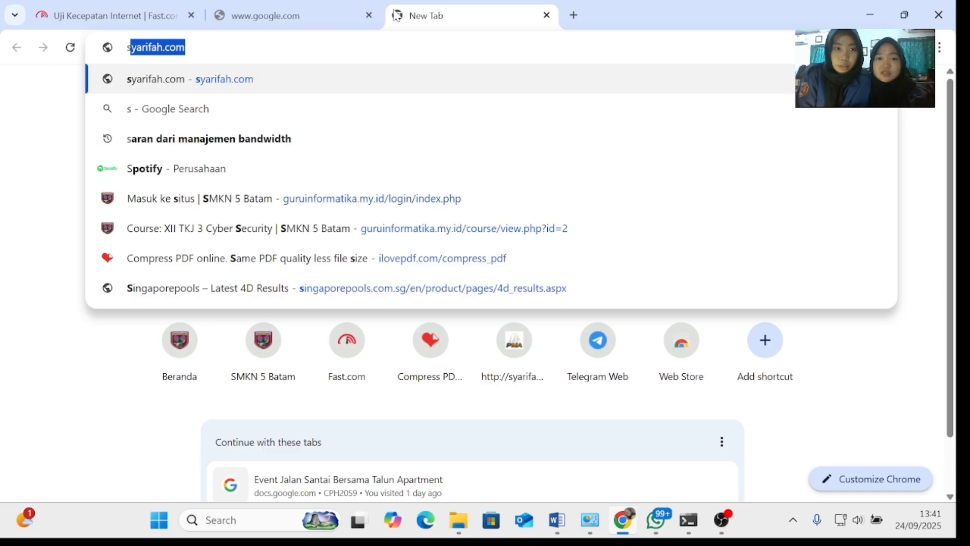
pyautogui.write('p')
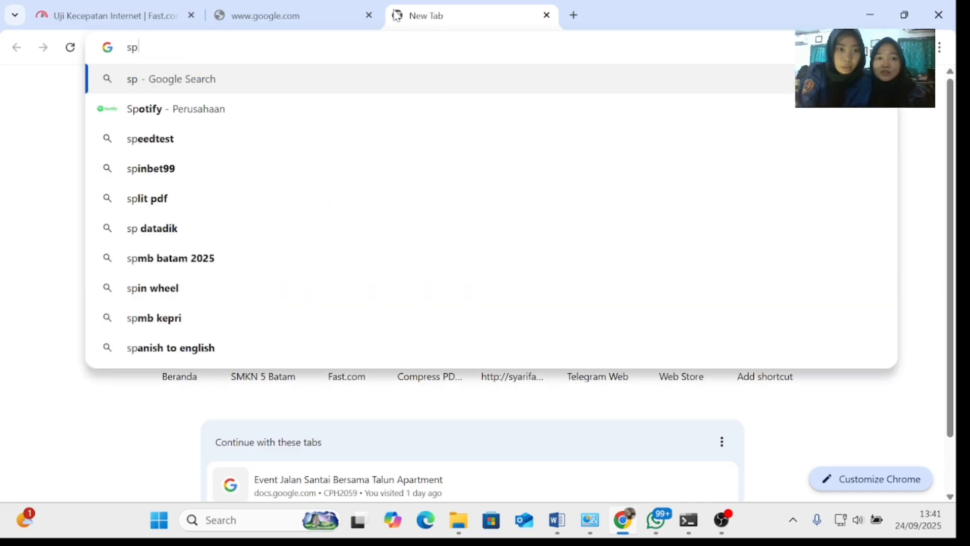
pyautogui.click(223, 141)
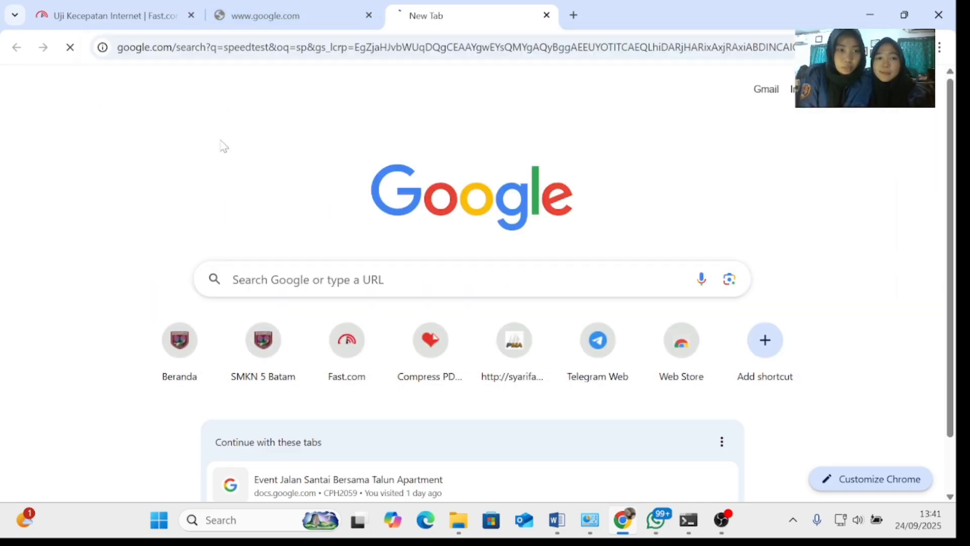